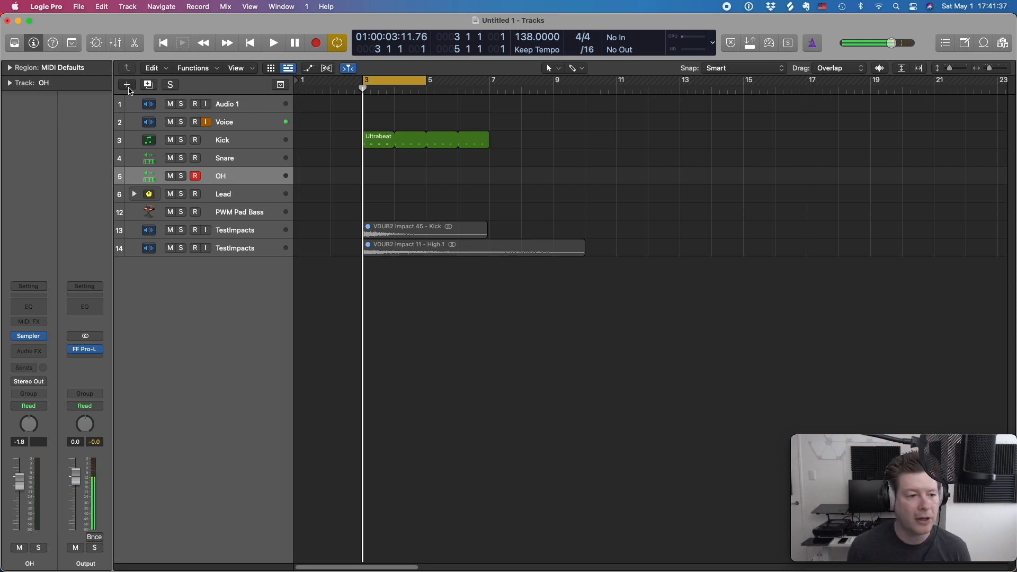
Create one new software instrument track and load Quick Sampler as its instrument.
click(126, 85)
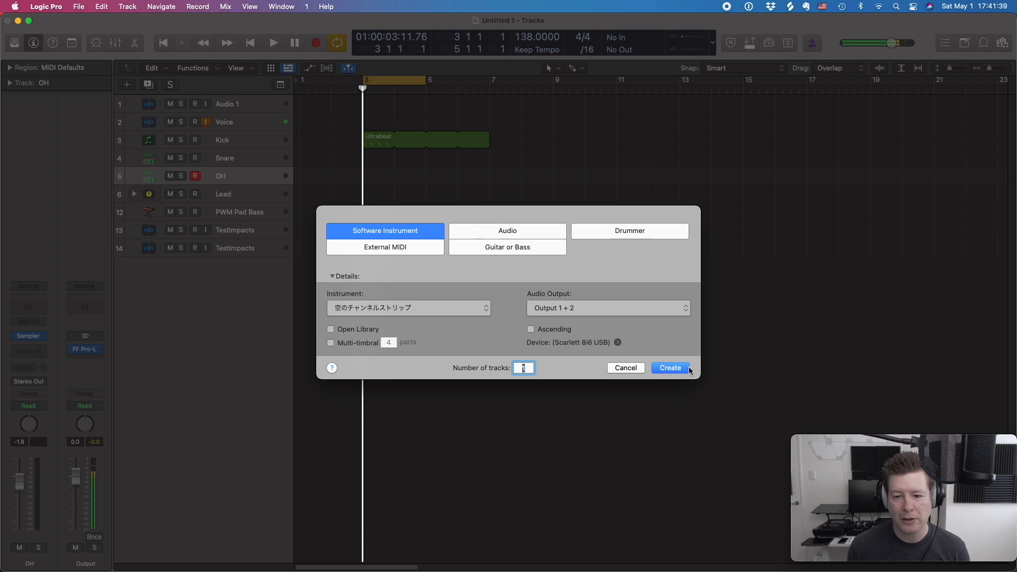
click(671, 369)
click(29, 337)
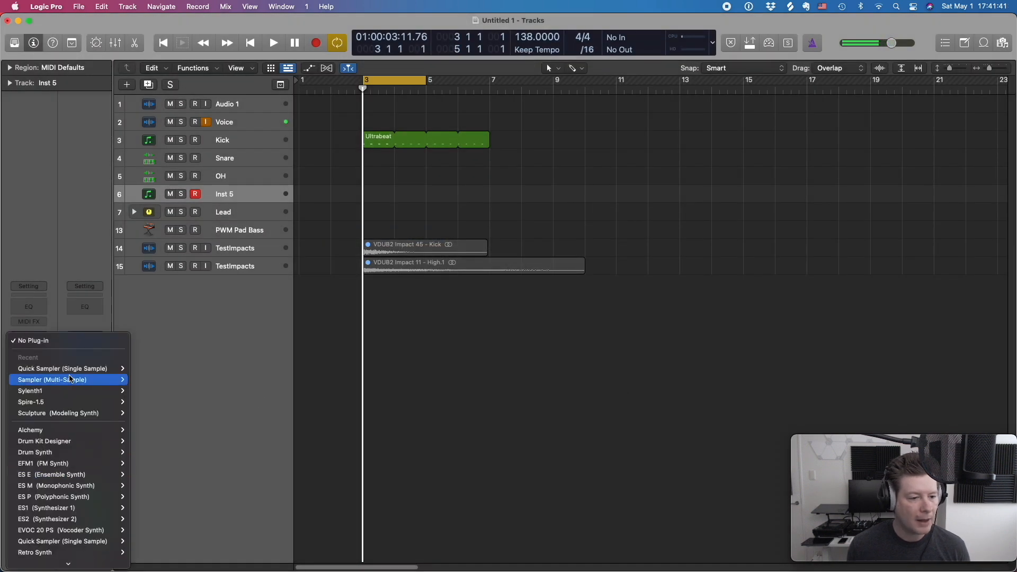
mouse_move(112, 369)
click(142, 379)
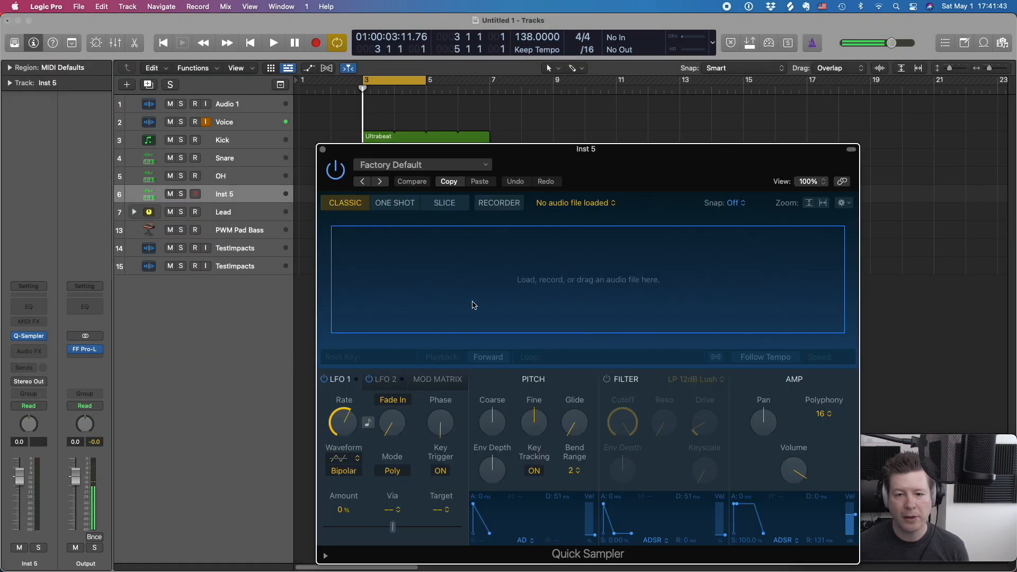
drag(636, 149, 805, 64)
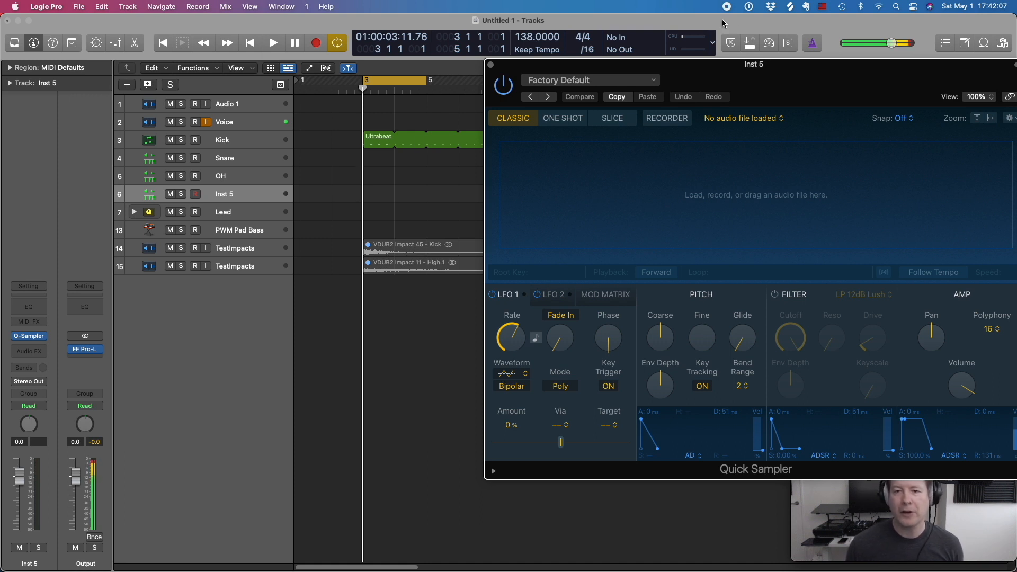
drag(793, 81, 610, 135)
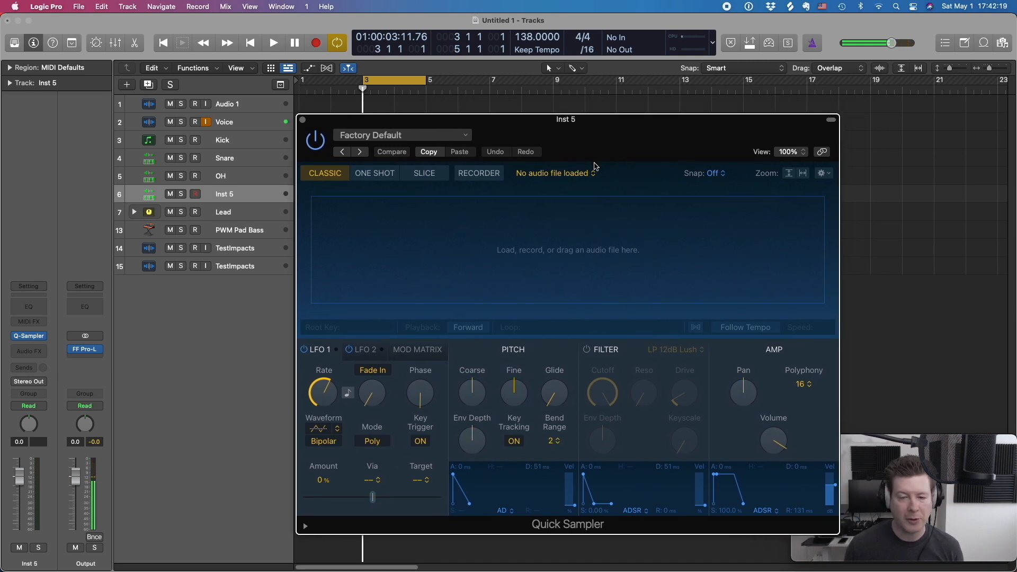
Start loading an audio file into Quick Sampler and open the recent folder VEH3 Housebeats 128BPM.
click(577, 173)
click(579, 241)
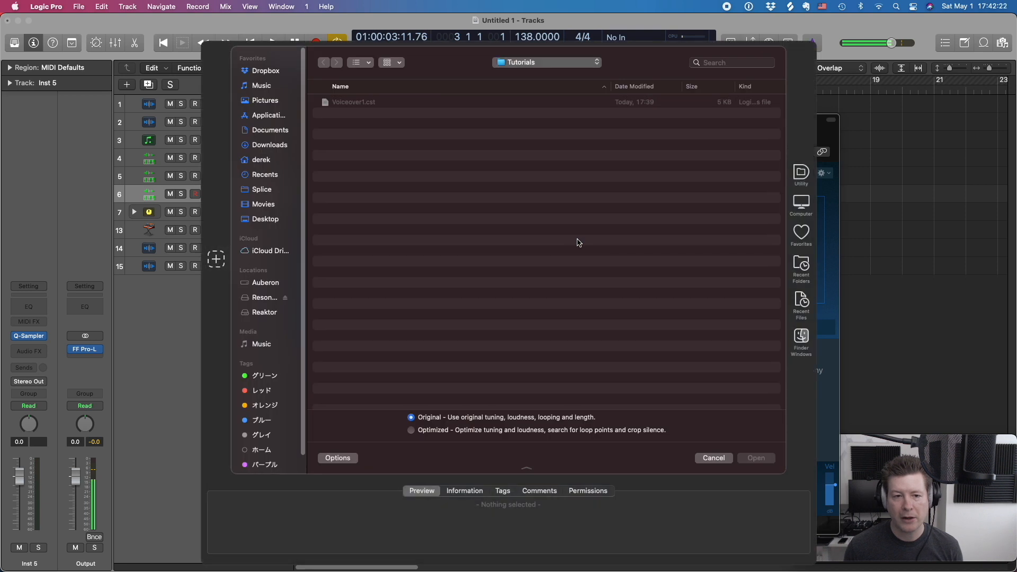
click(551, 64)
mouse_move(548, 140)
click(428, 154)
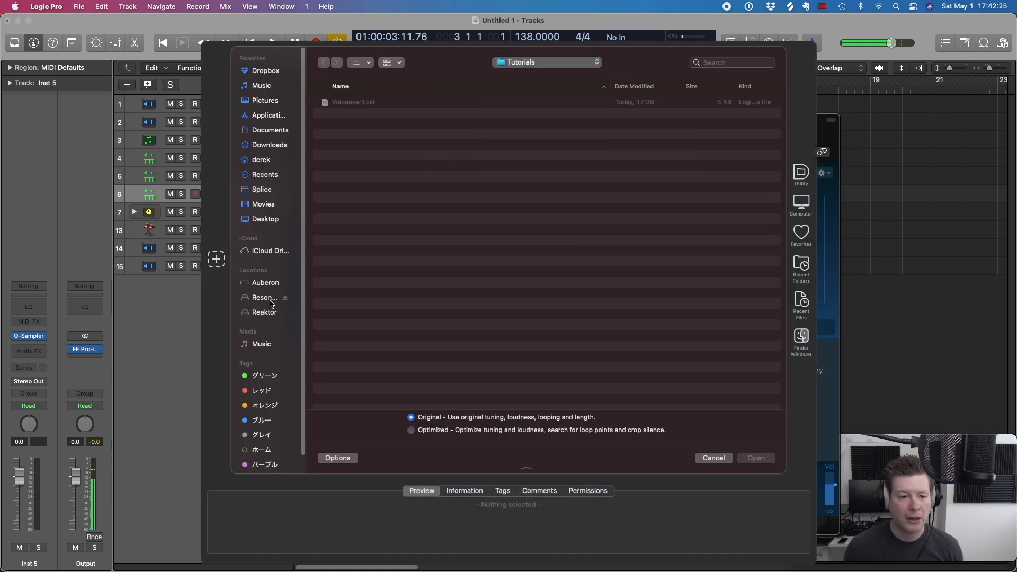
click(806, 265)
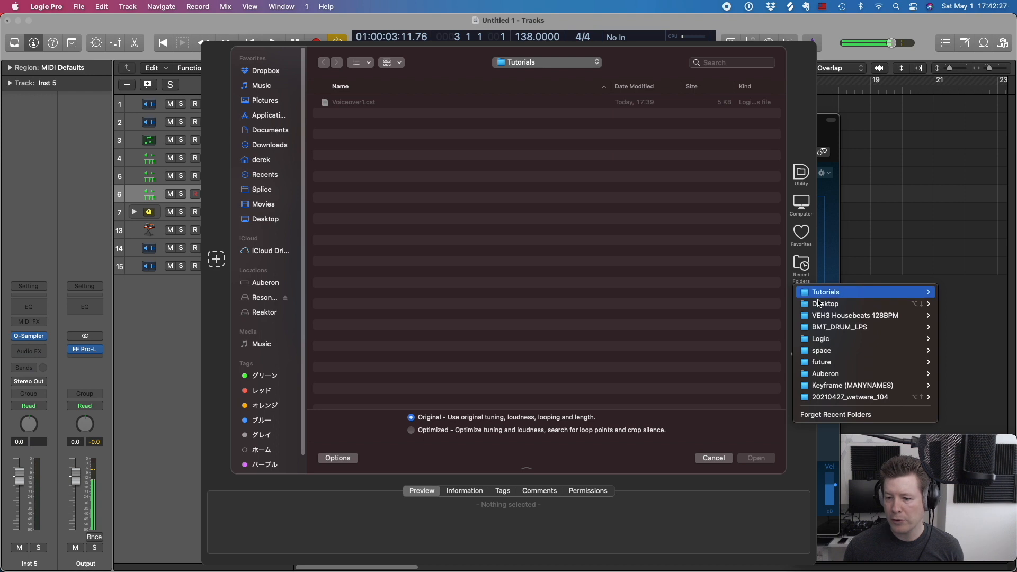
click(825, 316)
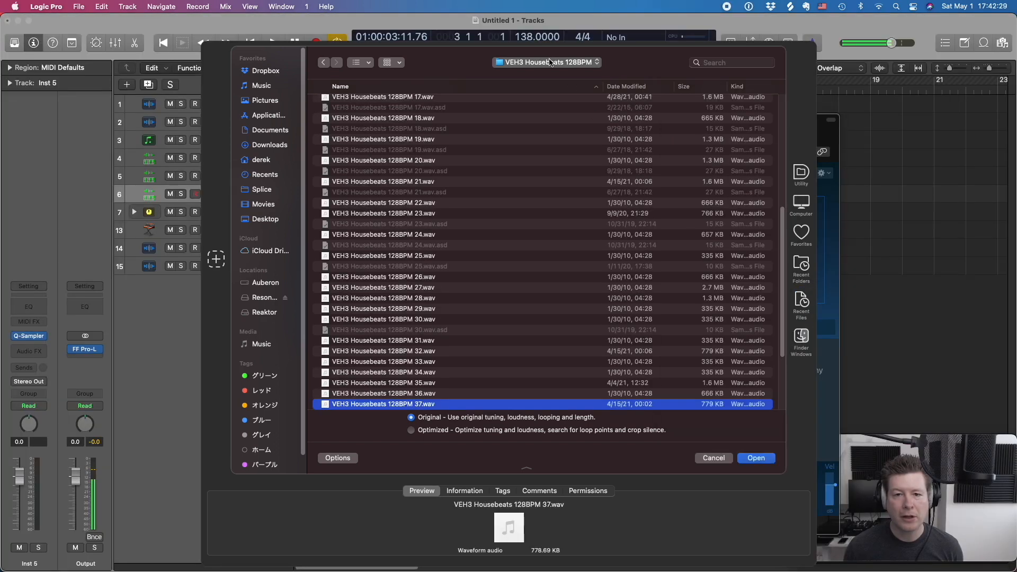
scroll(490, 334, down, 3)
scroll(490, 334, up, 3)
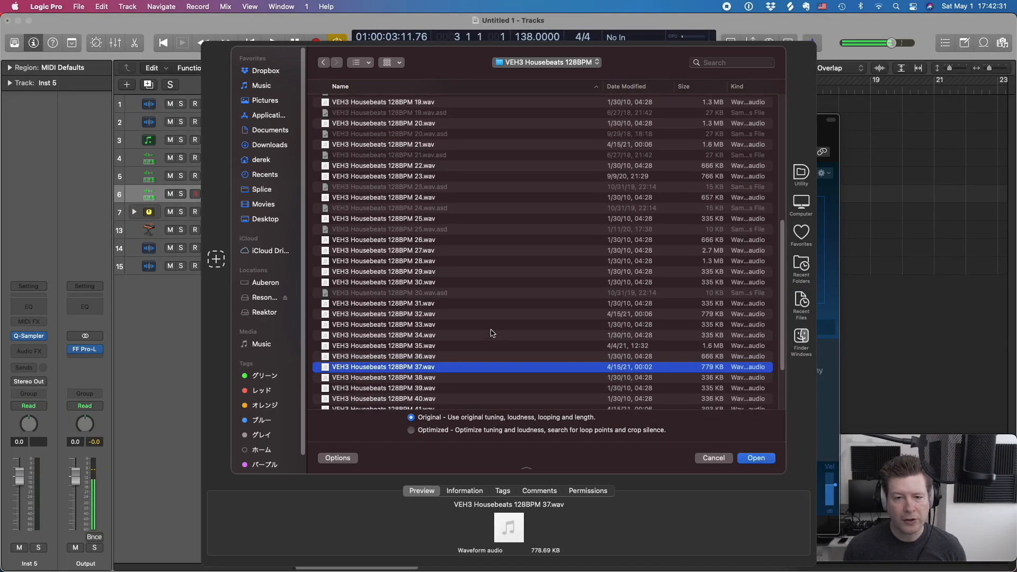
Go to the BLU-MAR-TEN folder inside DnB Breaks in the Samples folder.
click(544, 62)
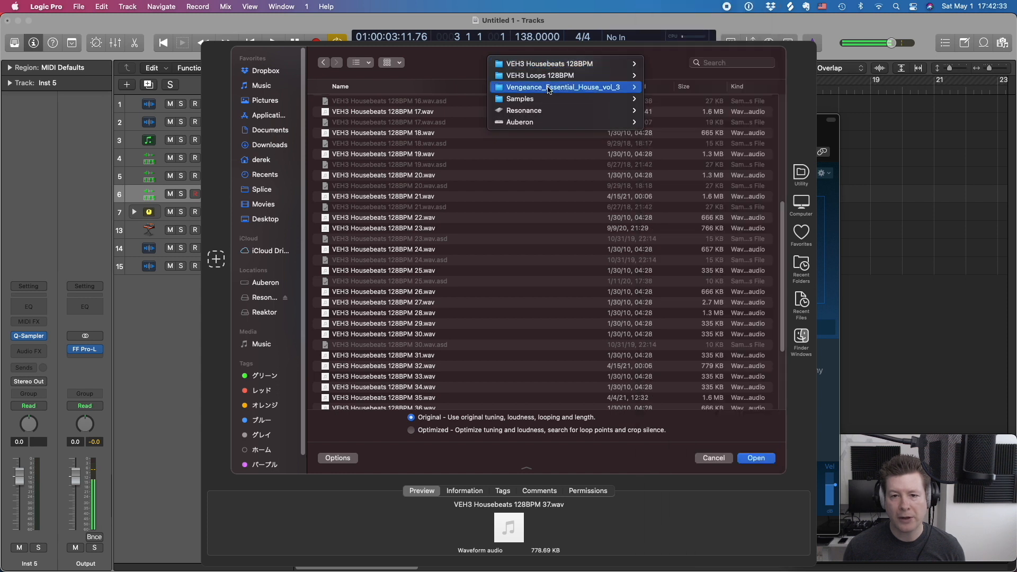
mouse_move(539, 63)
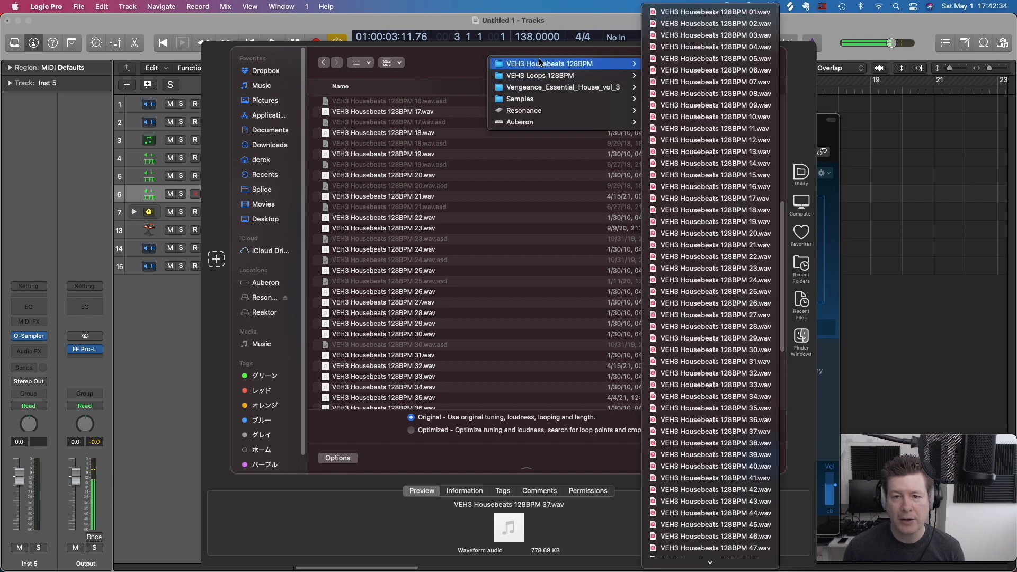
click(449, 48)
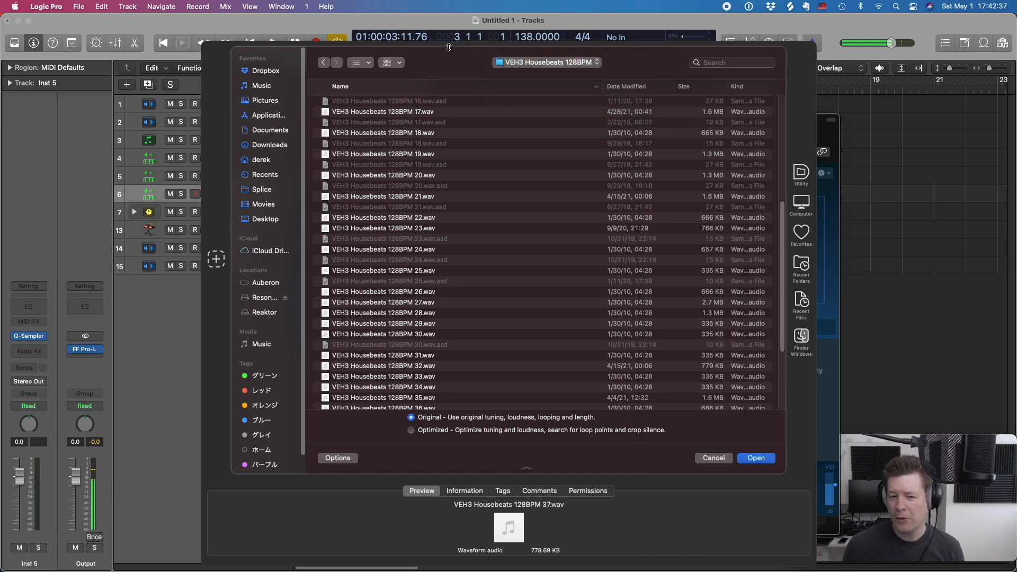
click(531, 63)
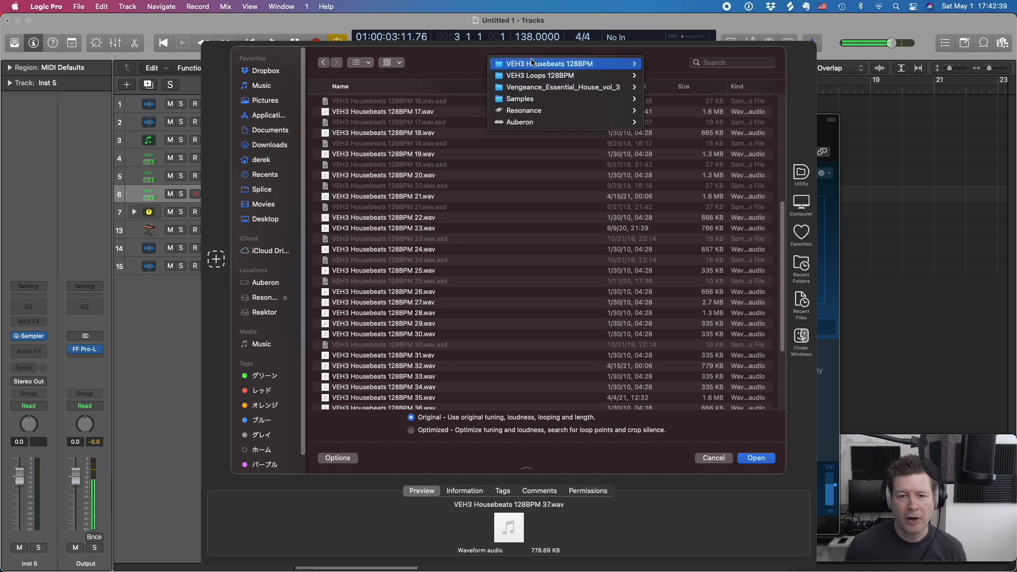
mouse_move(533, 94)
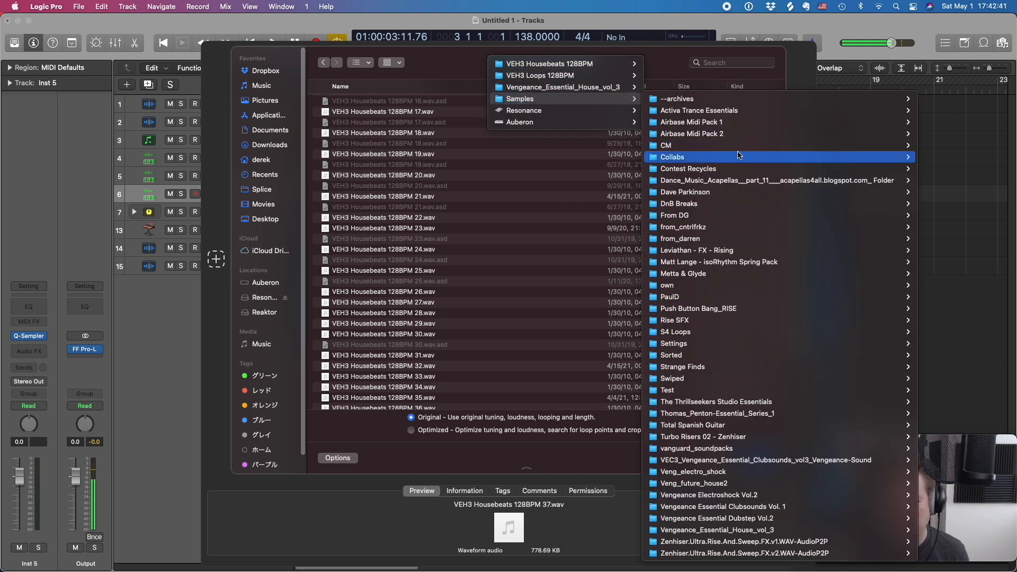
mouse_move(727, 207)
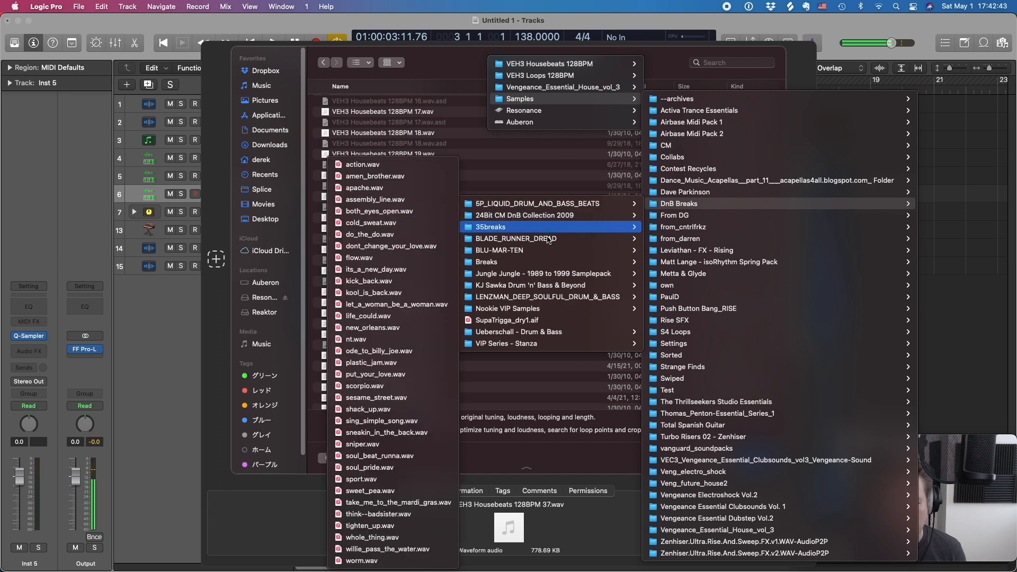
mouse_move(524, 251)
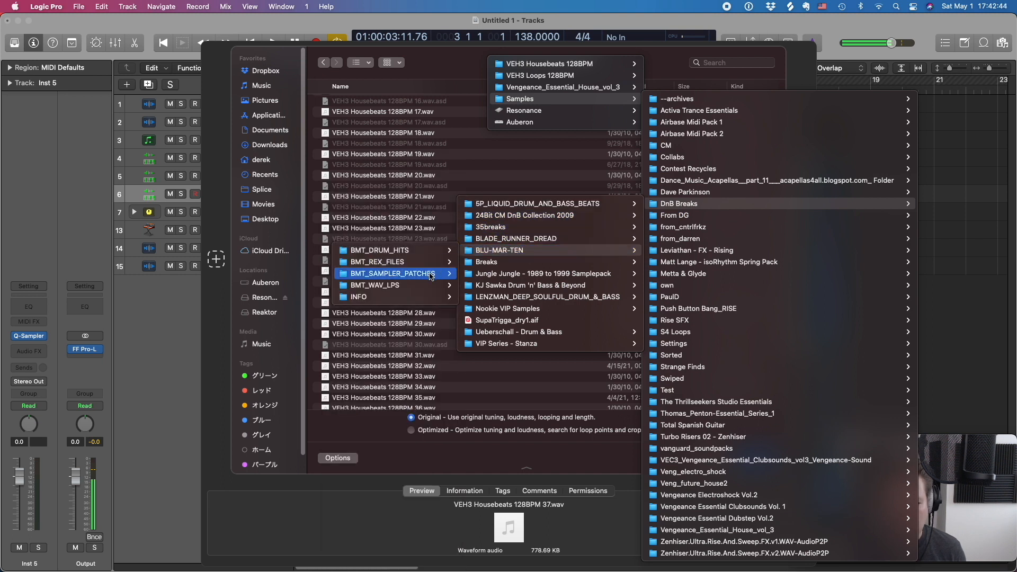
click(509, 250)
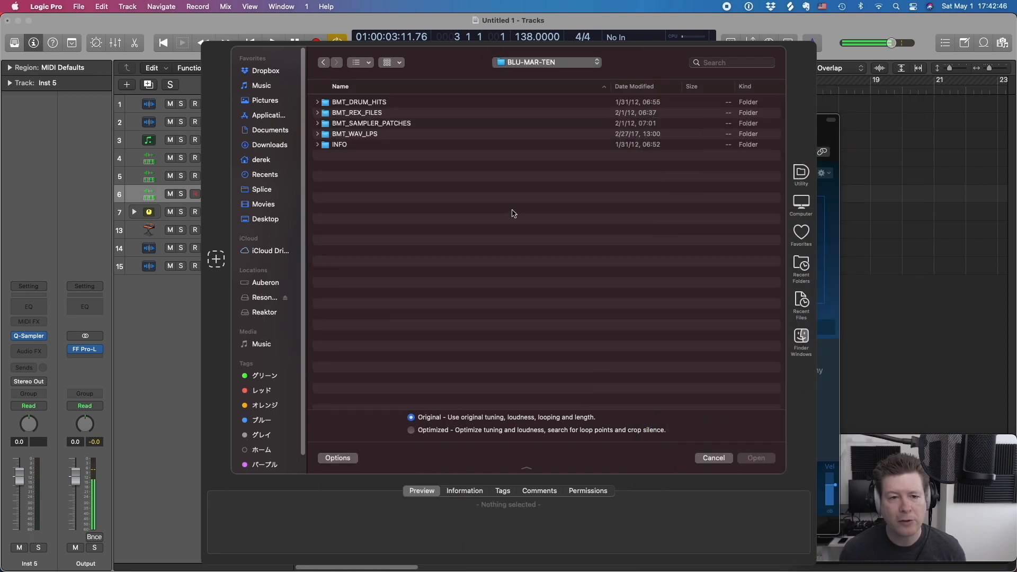
Open the BMT_DRUM_LPS folder inside BMT_WAV_LPS.
click(396, 136)
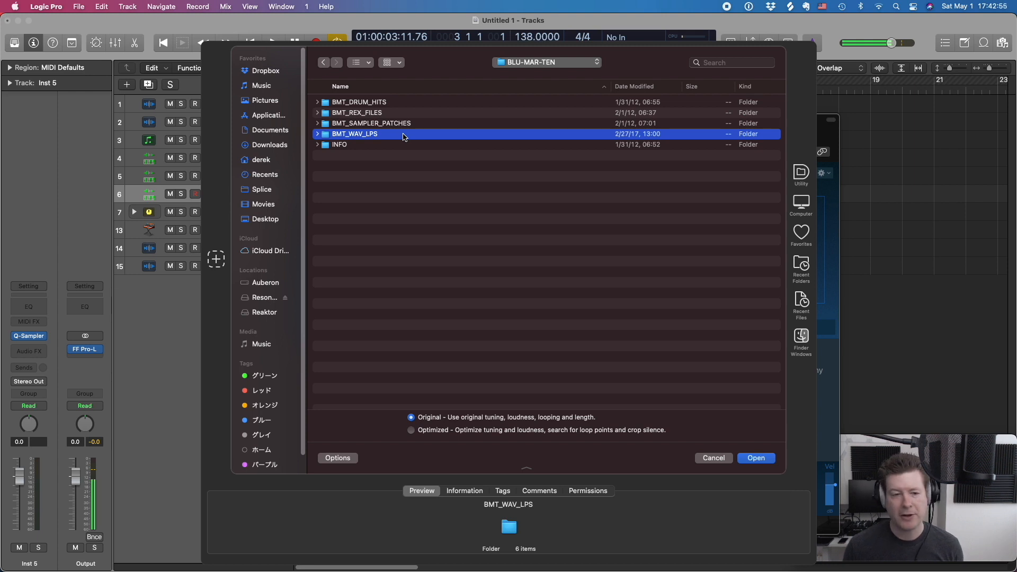
double_click(404, 137)
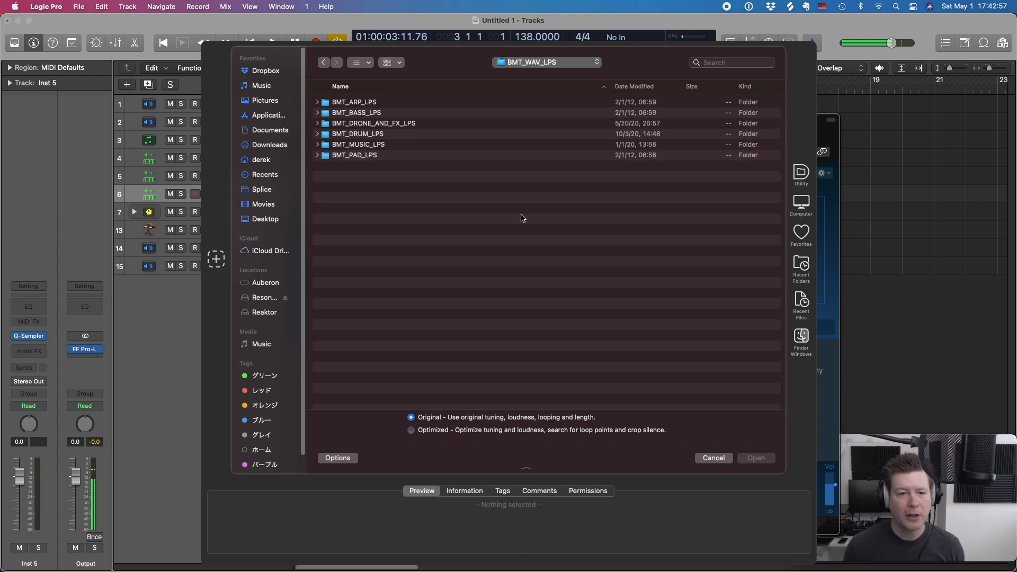
double_click(408, 144)
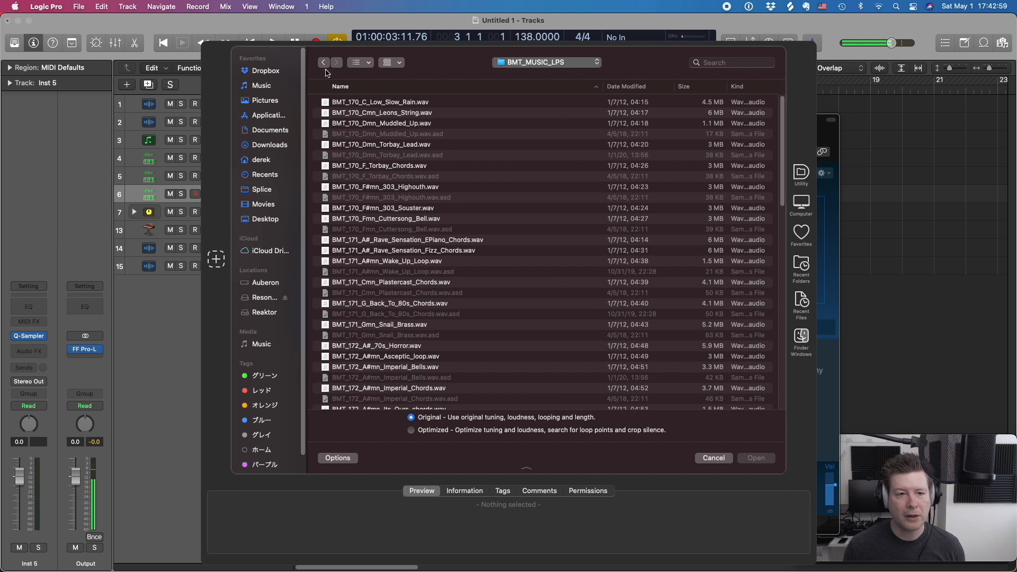
click(323, 62)
double_click(395, 134)
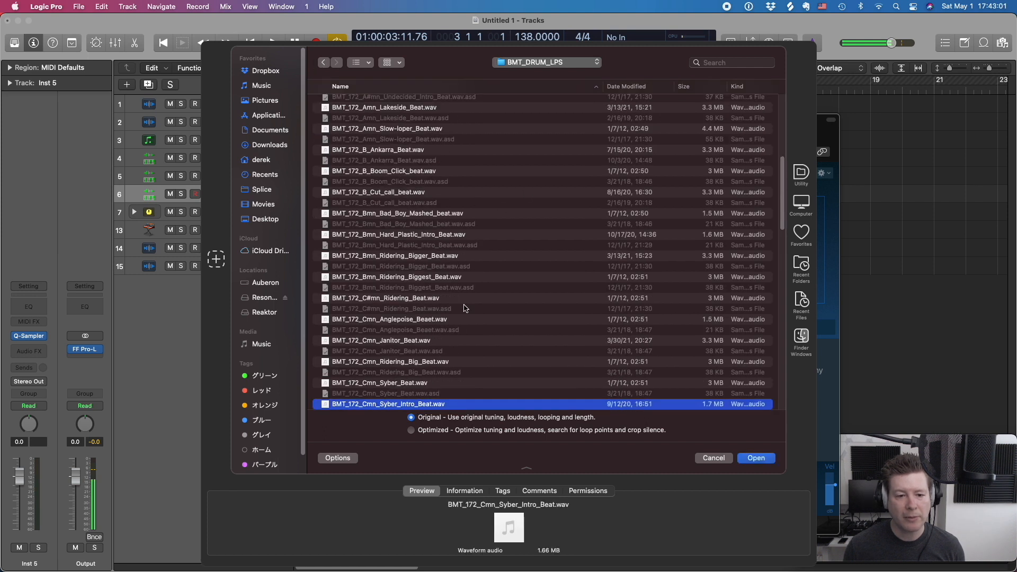
Audition the BMT_172 drum loops starting from BMT_172_Cmn_Xerox_Beat_Plus.wav and select BMT_172_Dmn_Hard_Plastic_Full_Beat.wav.
scroll(465, 307, down, 8)
scroll(442, 268, up, 2)
click(438, 212)
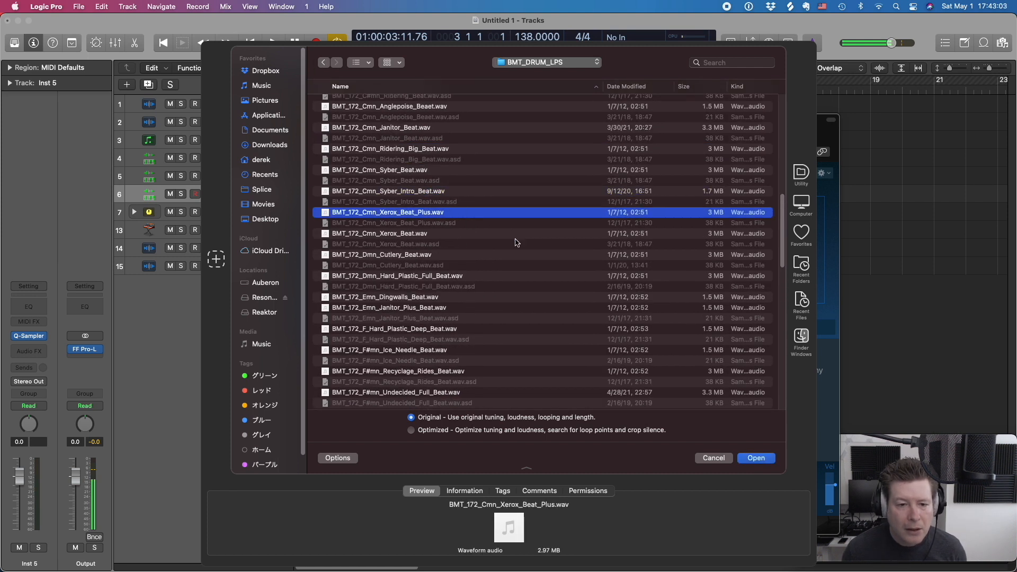
key(space)
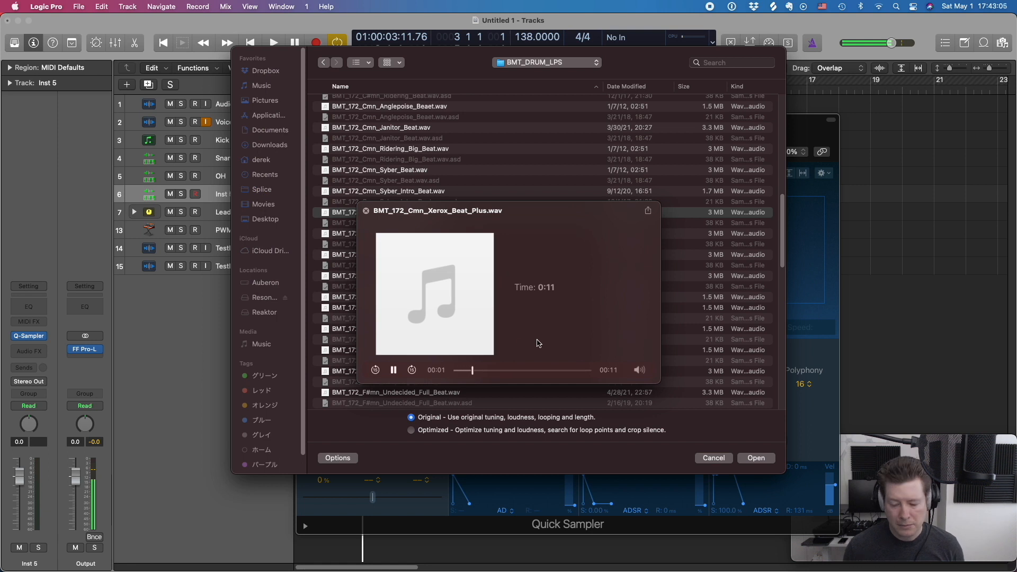
key(Up)
key(Down)
key(Down)
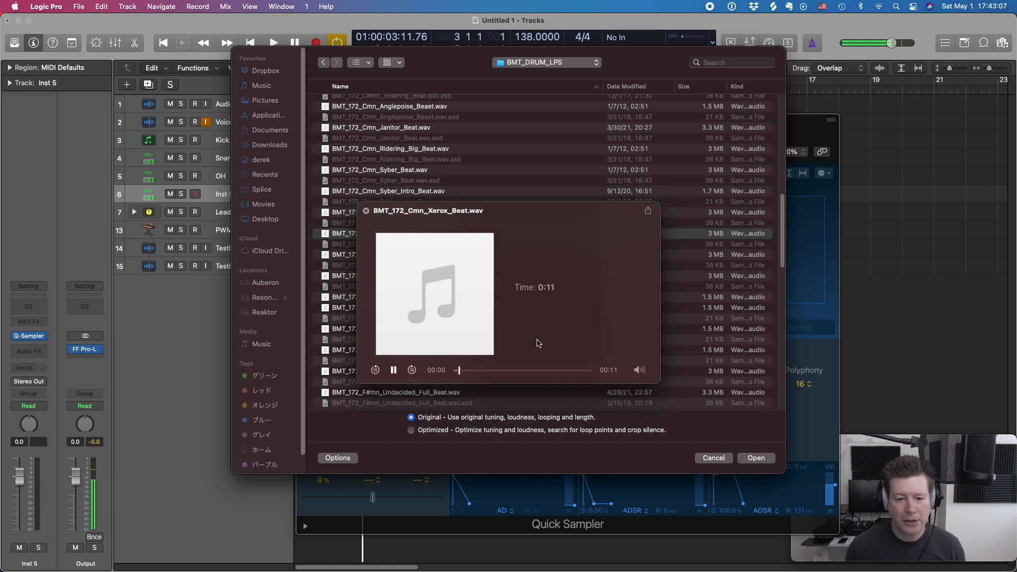
key(Down)
key(Down)
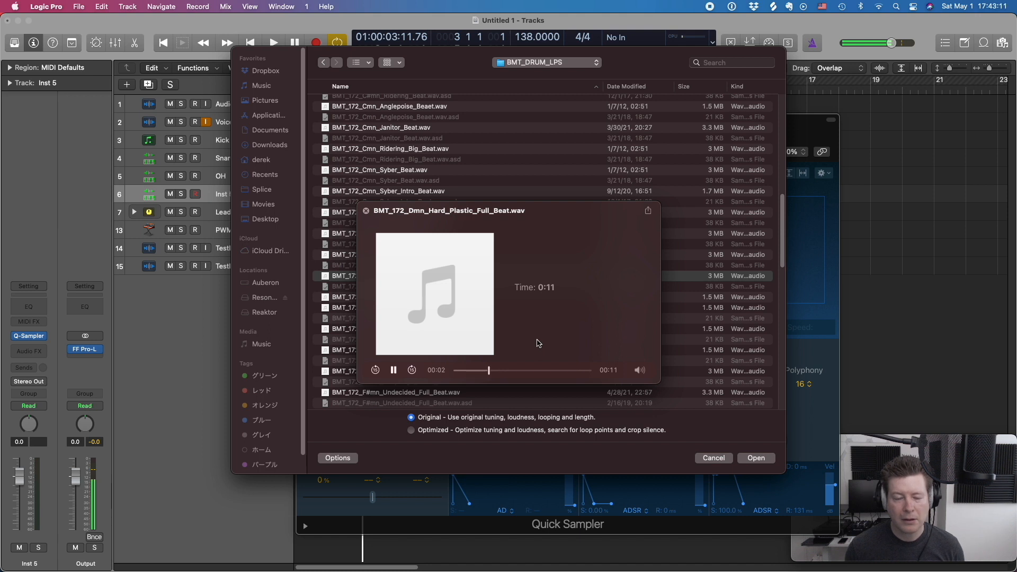
key(space)
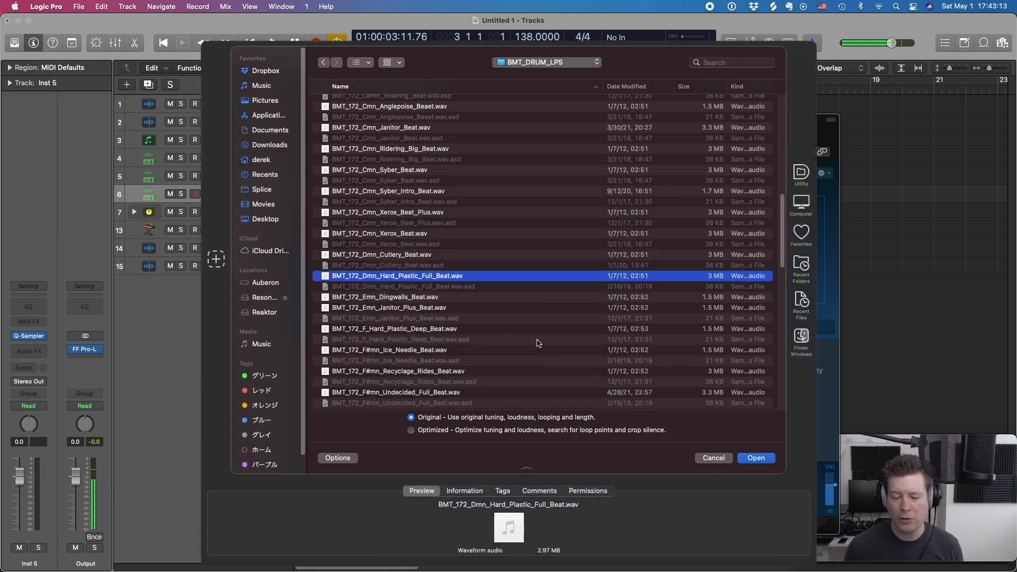
Load the selected Hard Plastic Full Beat loop into Quick Sampler and switch the sampler to Slice mode.
click(767, 461)
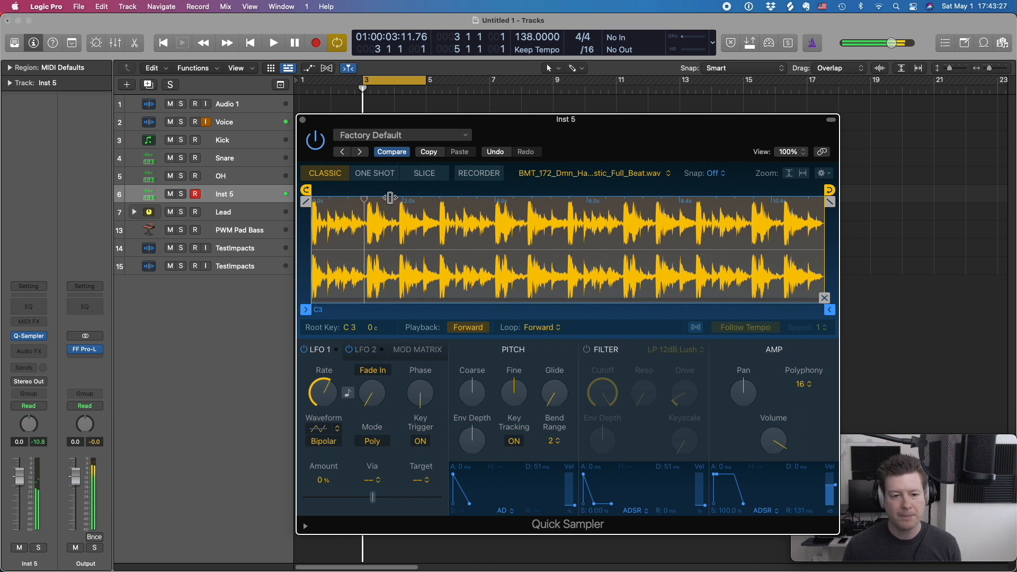
click(423, 174)
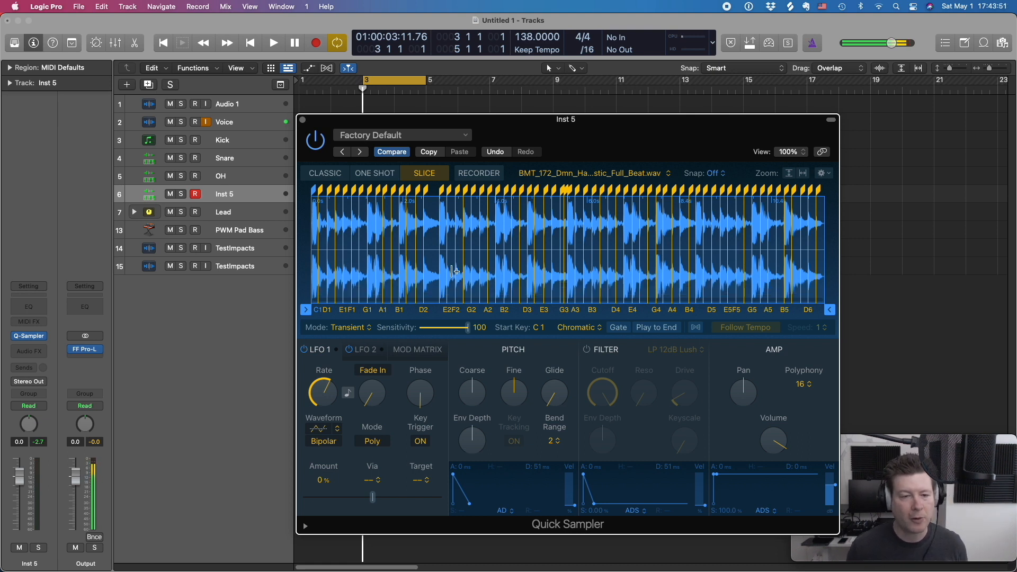
drag(392, 164, 523, 111)
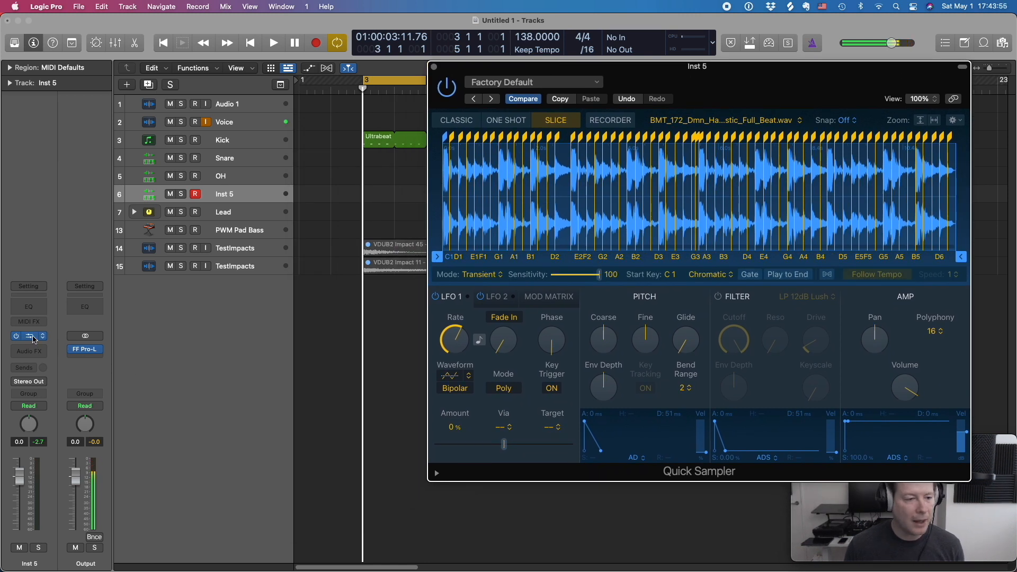
Add a Channel EQ to the Inst 5 track with a low-cut filter at 202 Hz and a 24 dB/Oct slope.
click(40, 307)
click(356, 201)
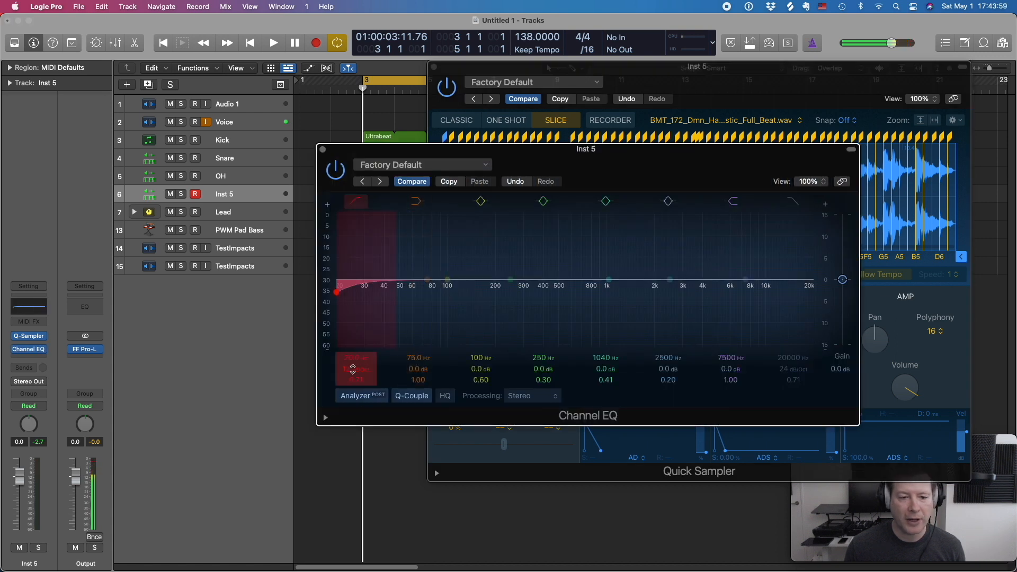
drag(348, 370, 350, 313)
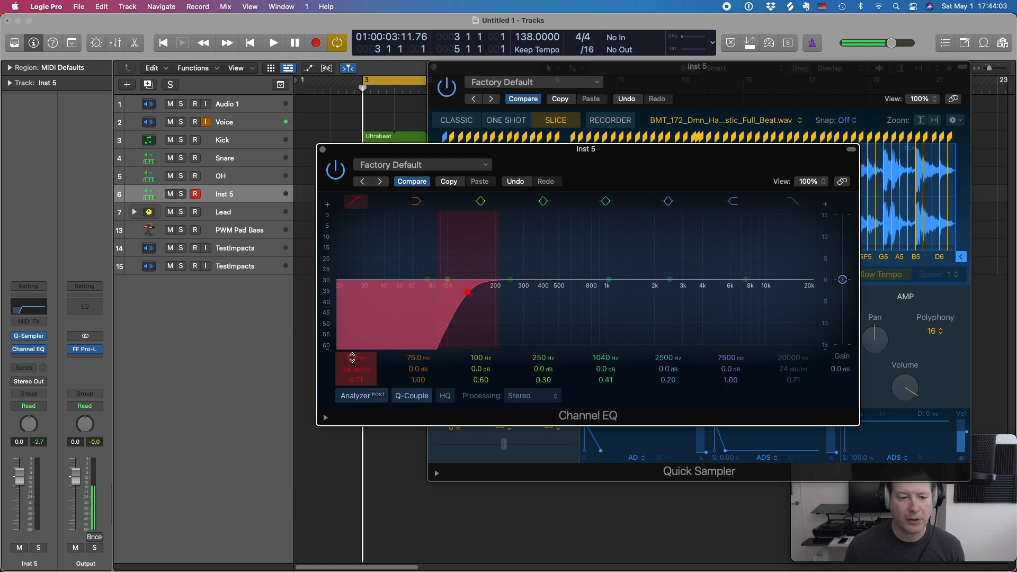
mouse_move(353, 359)
mouse_down()
mouse_move(352, 344)
mouse_move(353, 358)
mouse_up()
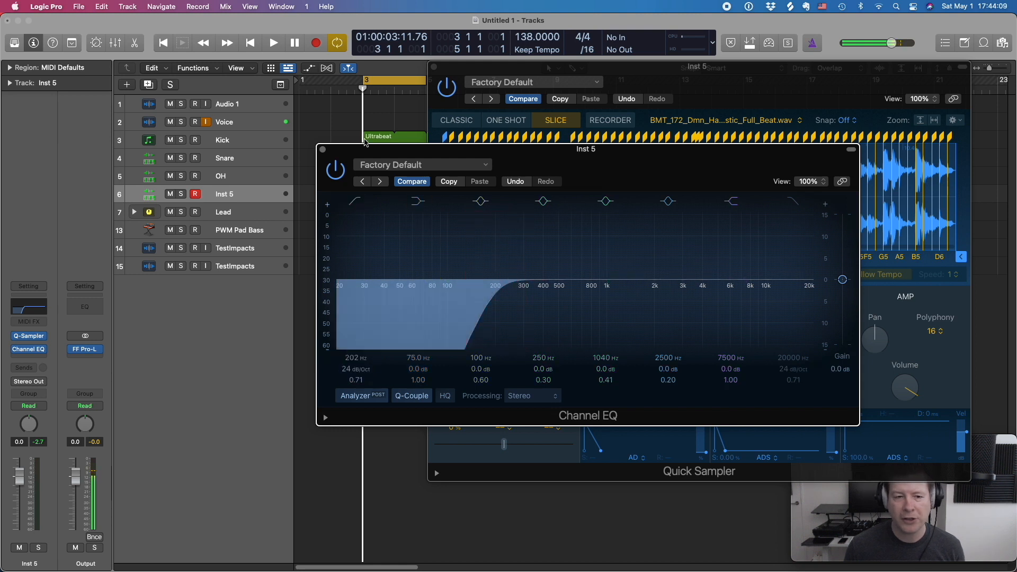
click(322, 149)
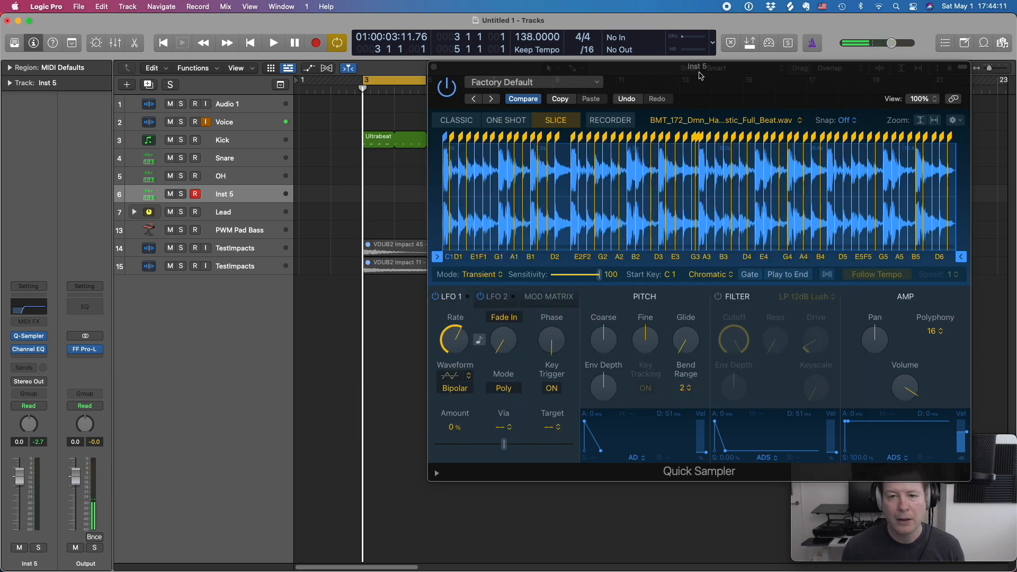
drag(699, 75, 585, 78)
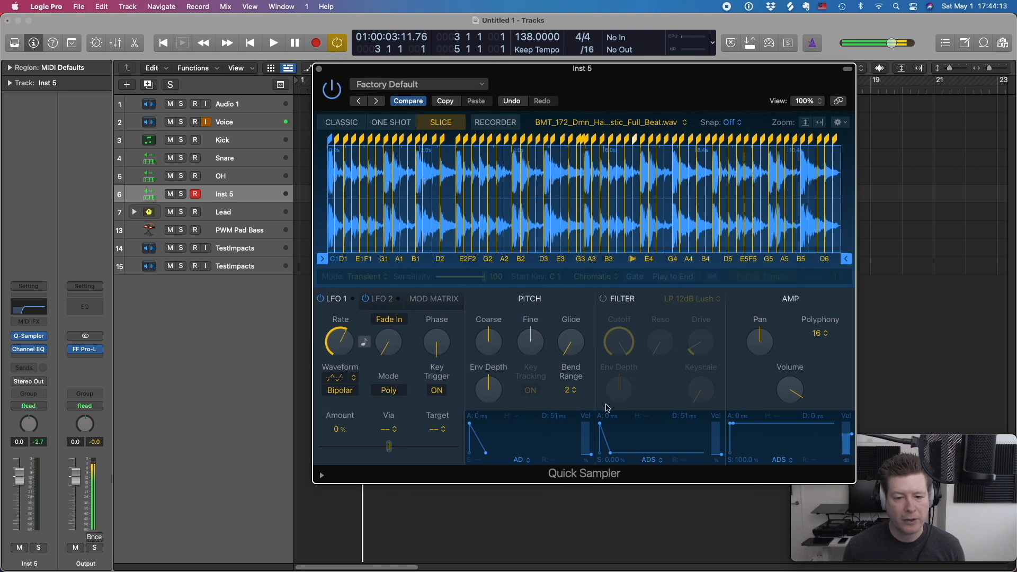
Copy the sliced loop's MIDI pattern from Quick Sampler and paste it at bar 3 on the Inst 5 track.
click(845, 122)
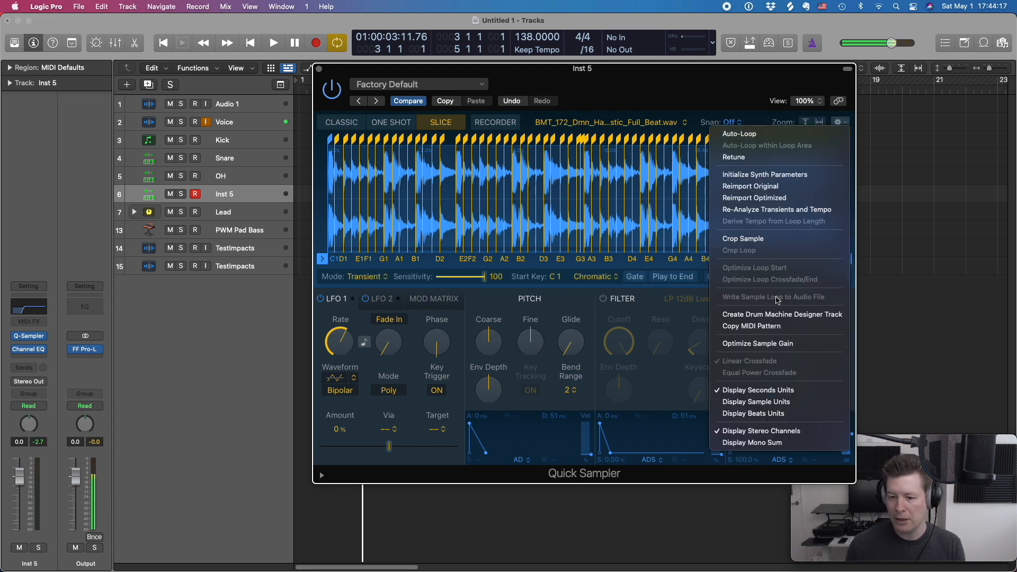
click(770, 326)
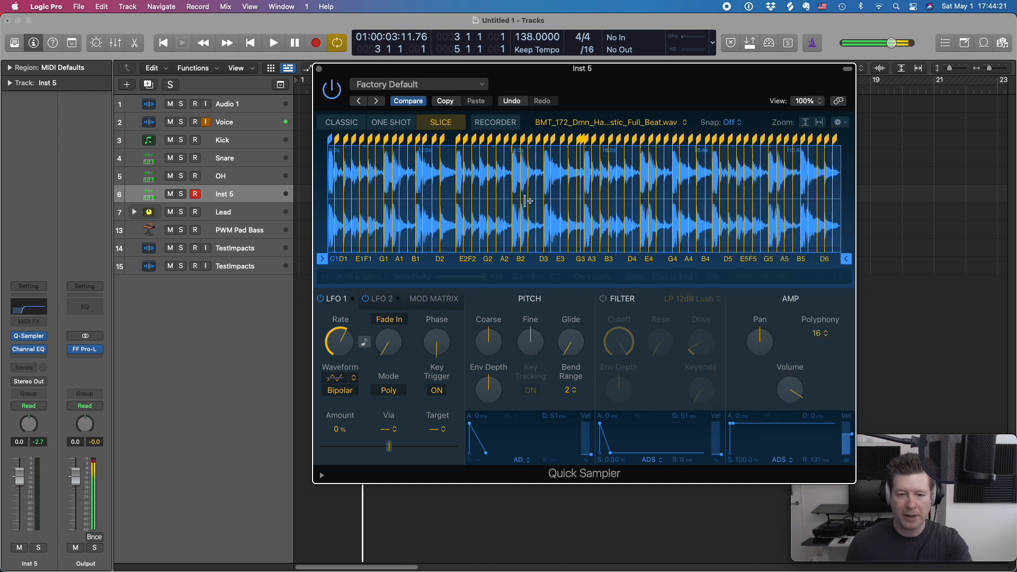
drag(608, 87, 714, 106)
click(425, 87)
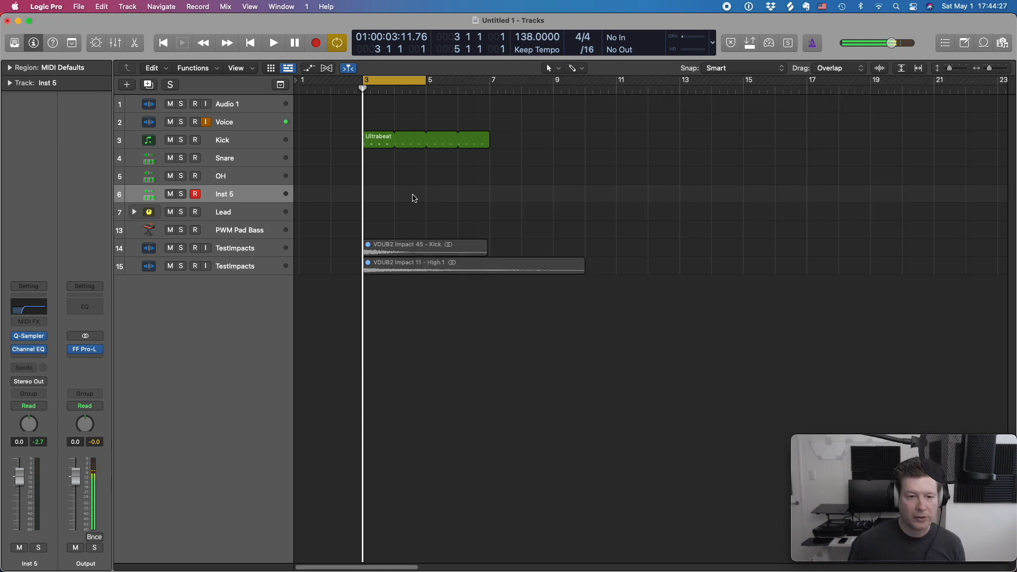
key(super+v)
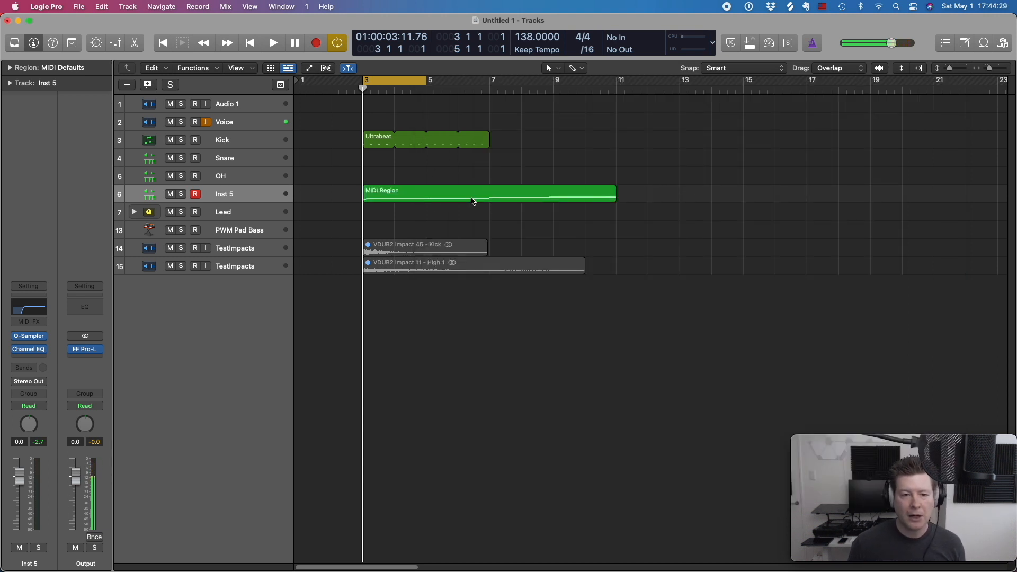
Extend the looped Ultrabeat kick region and the cycle range to bar 11, with the kick region muted.
drag(479, 136, 617, 139)
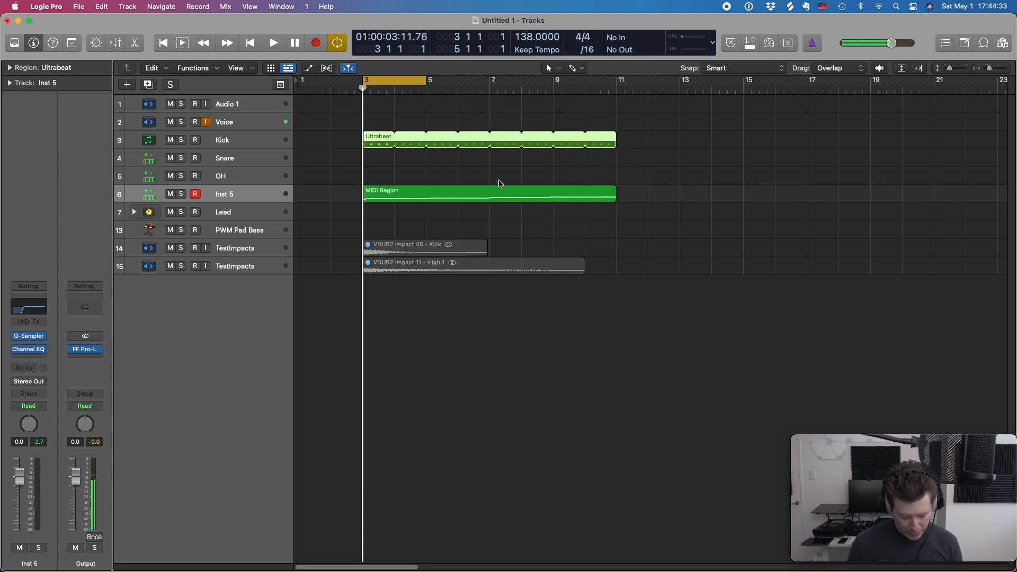
key(ctrl+m)
drag(429, 81, 617, 82)
Open the pasted MIDI region in the Piano Roll and audition its slice notes without the kick.
double_click(387, 200)
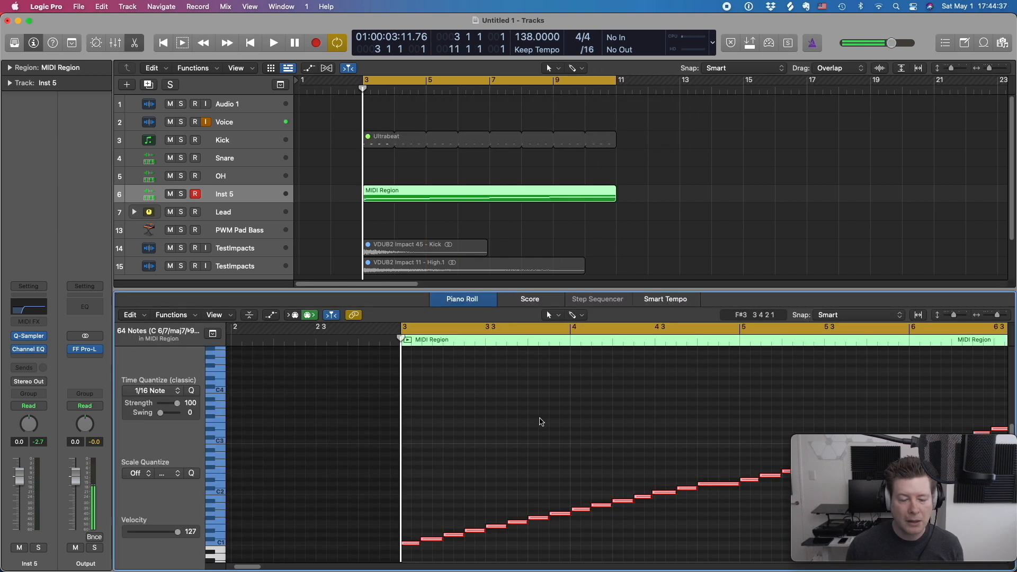
key(space)
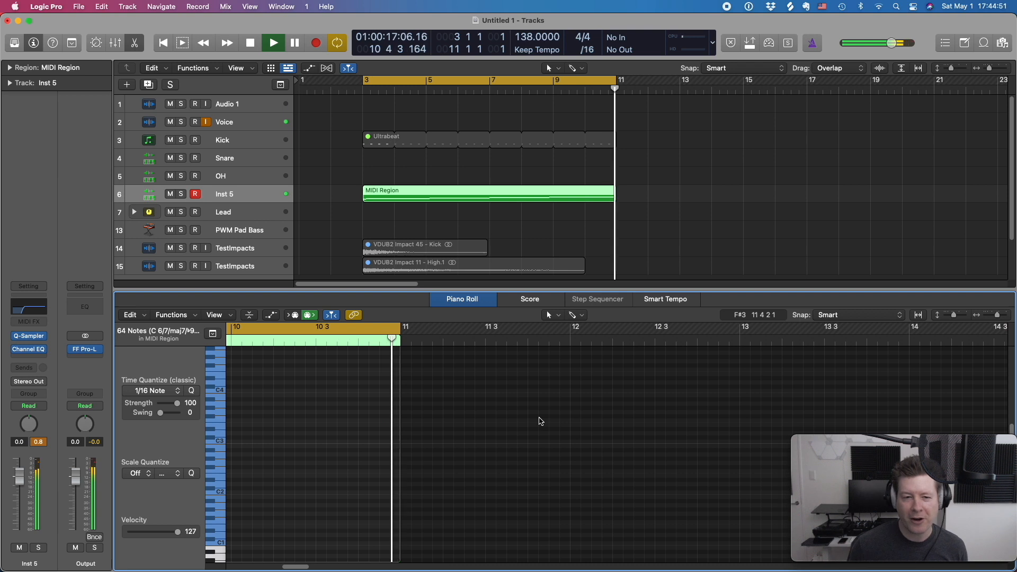
click(505, 445)
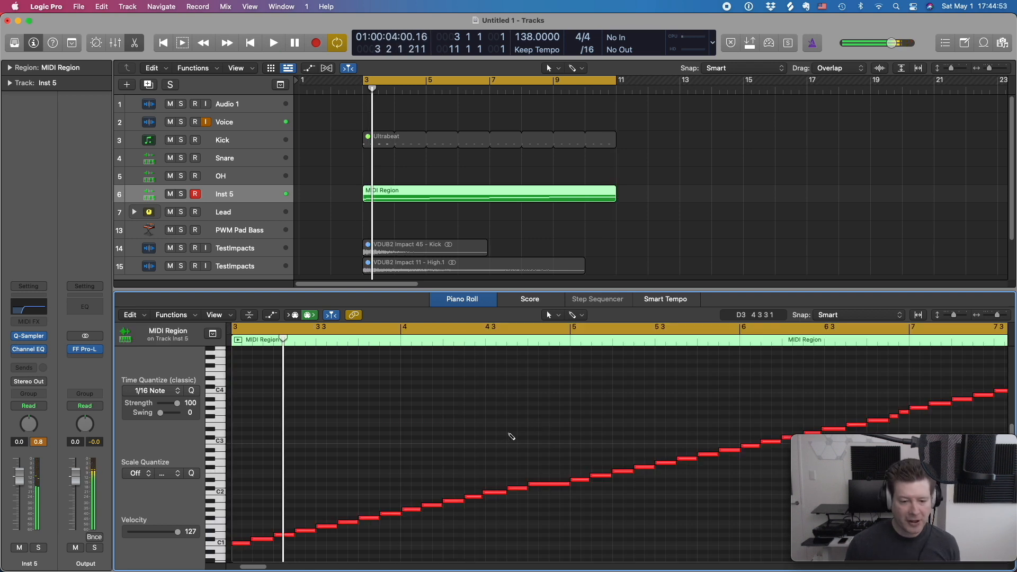
key(super+a)
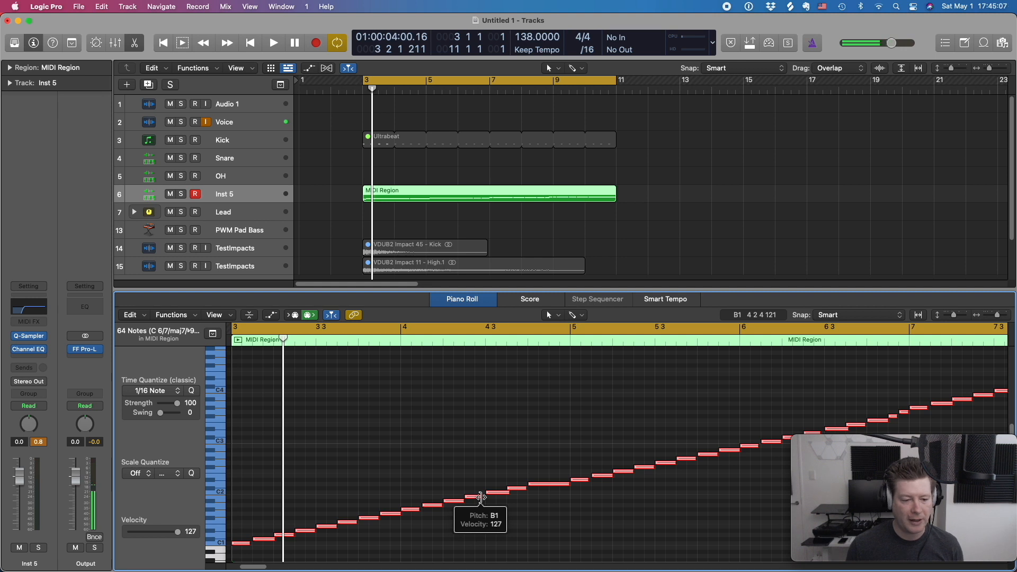
key(space)
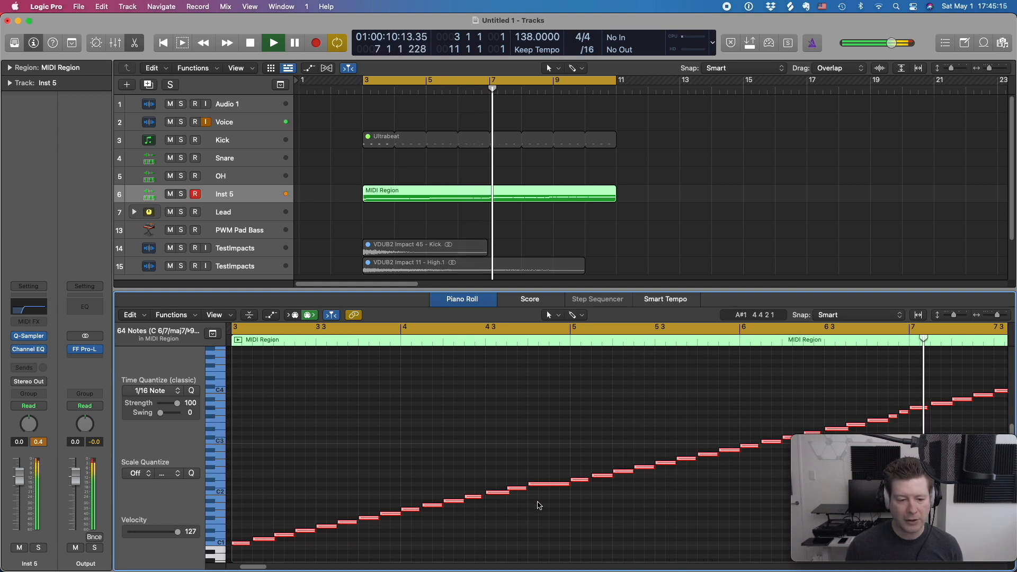
key(space)
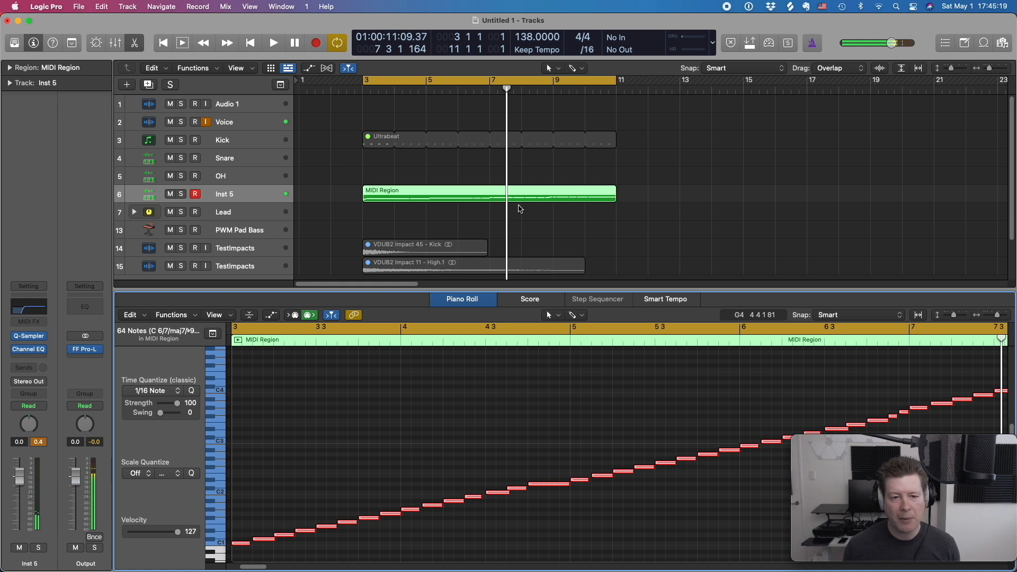
Unmute the Ultrabeat kick region and play it together with the sliced loop.
click(506, 142)
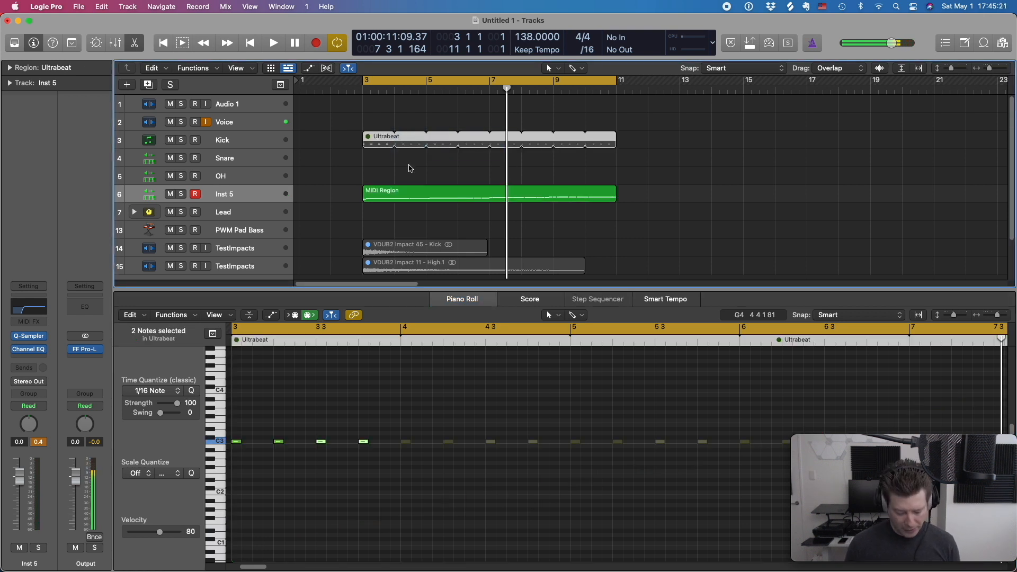
key(ctrl+m)
key(space)
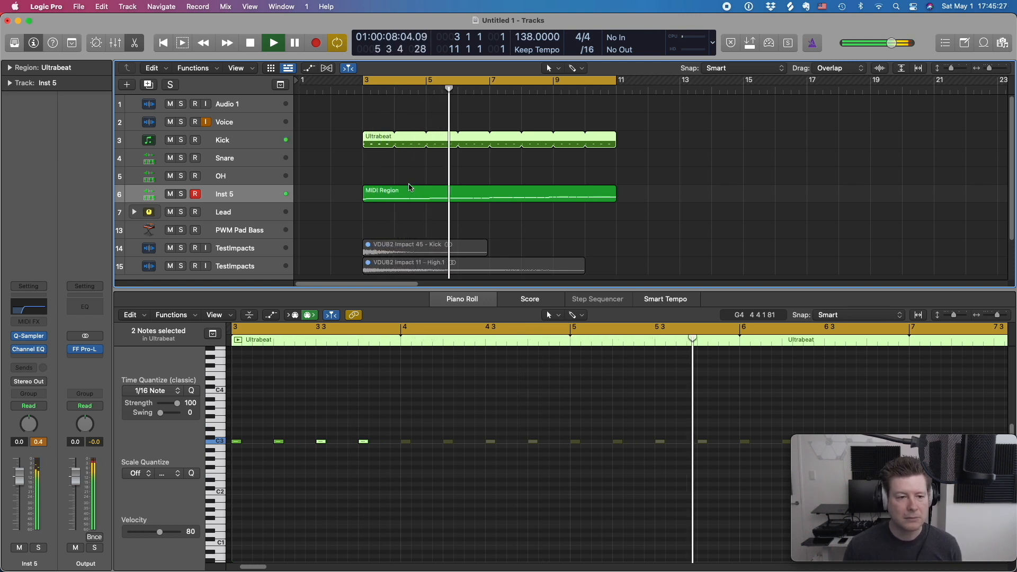
key(space)
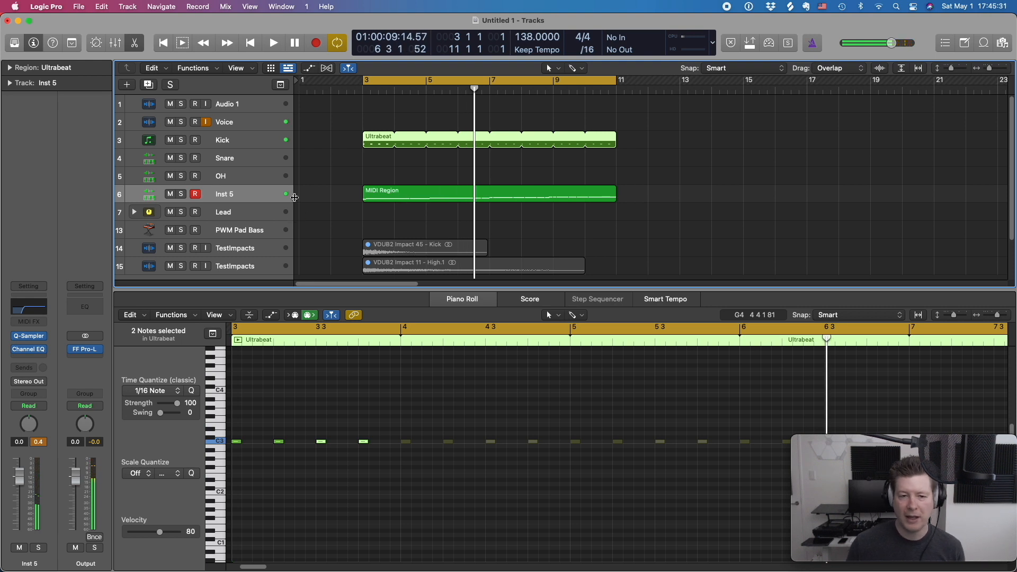
Insert a Stereo Delay after the Channel EQ on the Inst 5 track.
click(37, 360)
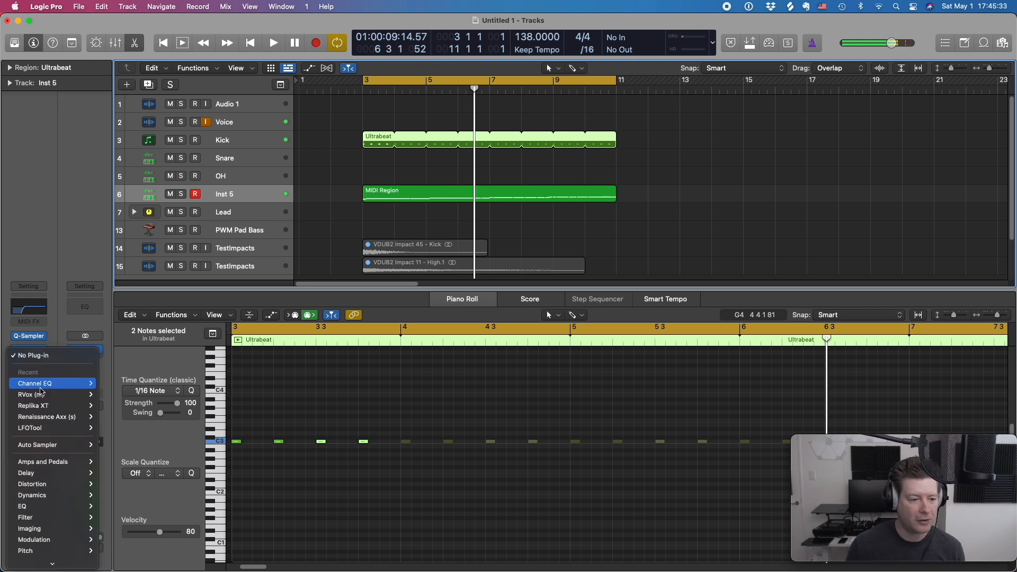
mouse_move(41, 430)
scroll(43, 424, down, 3)
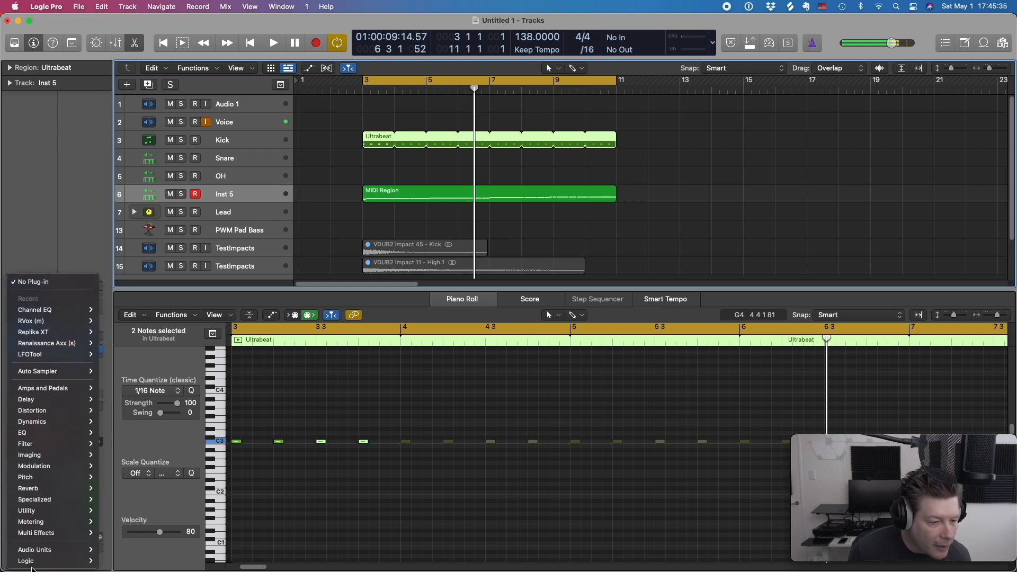
mouse_move(47, 403)
mouse_move(130, 433)
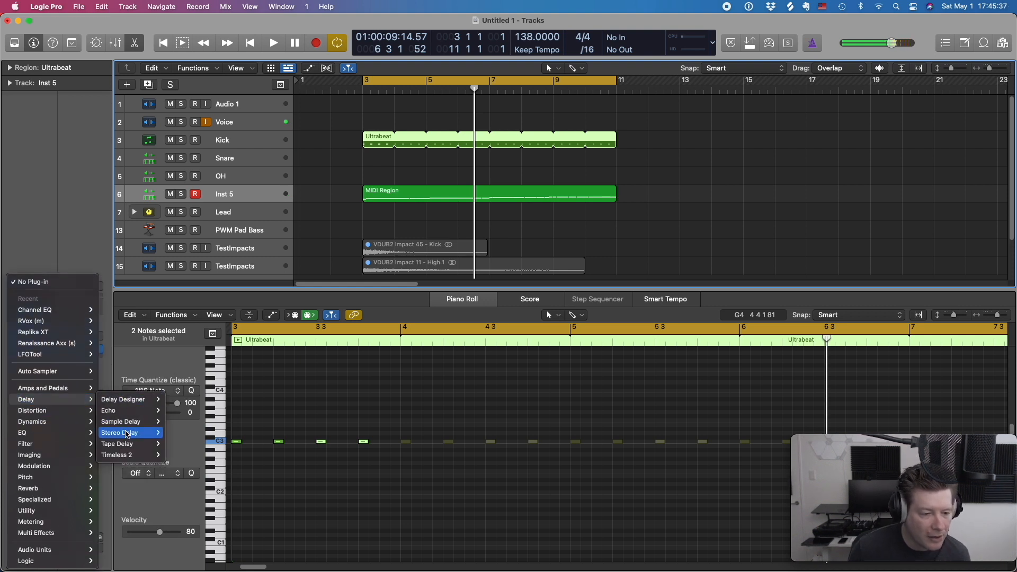
click(180, 433)
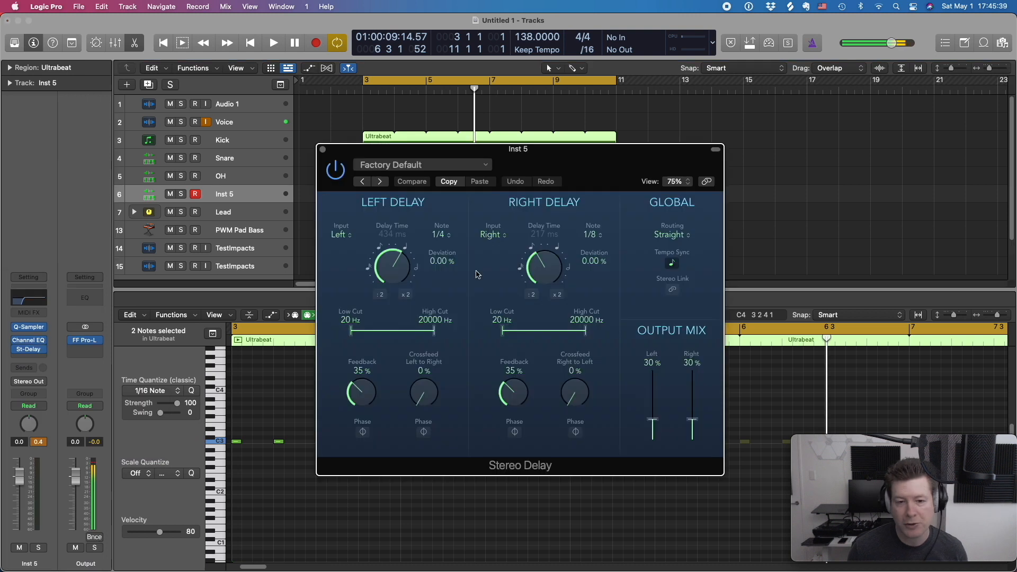
Load the SimplePingPong delay preset with both output mix levels at 62% and audition the result with the kick.
click(463, 167)
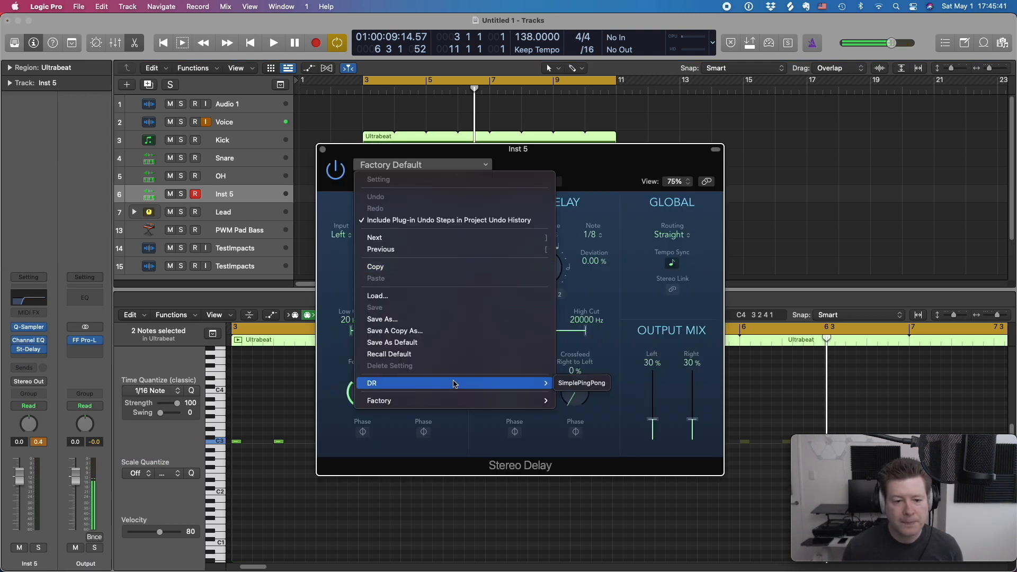
click(602, 310)
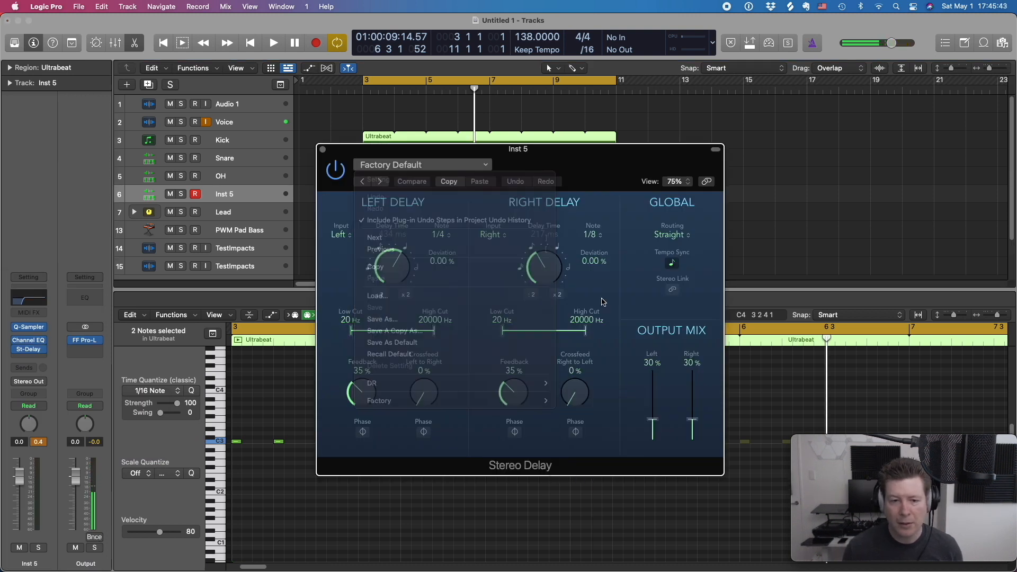
click(380, 182)
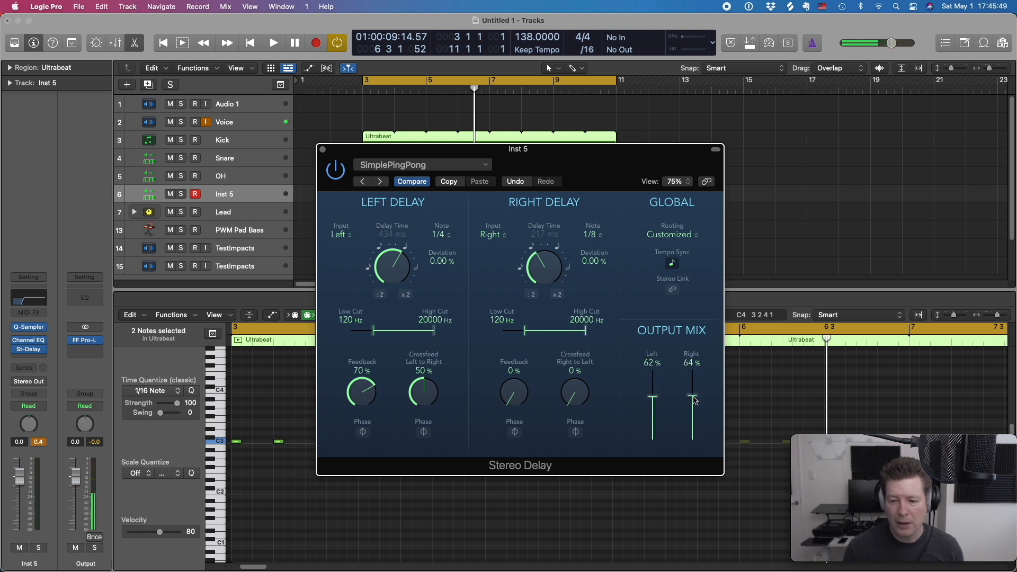
key(space)
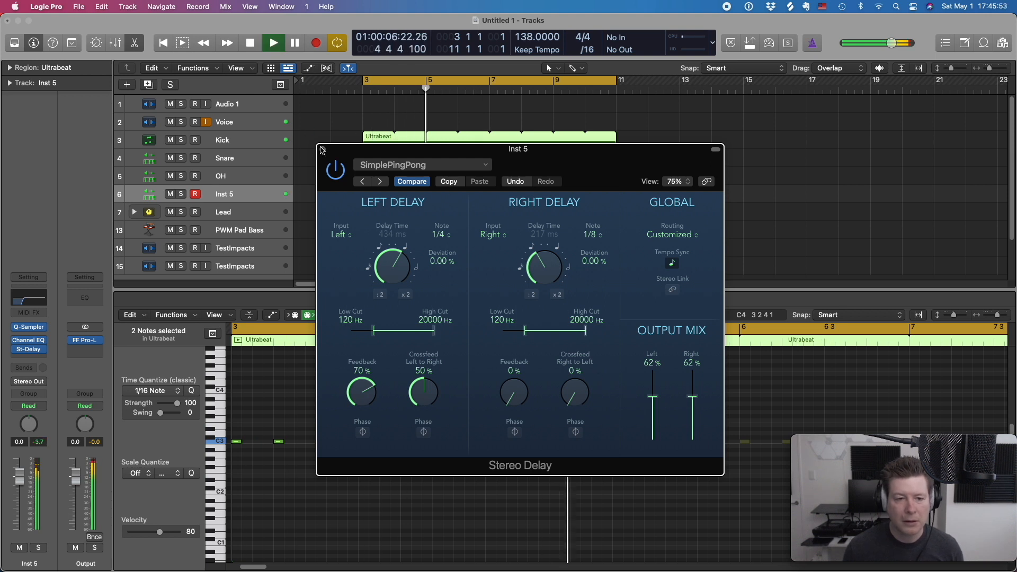
key(v)
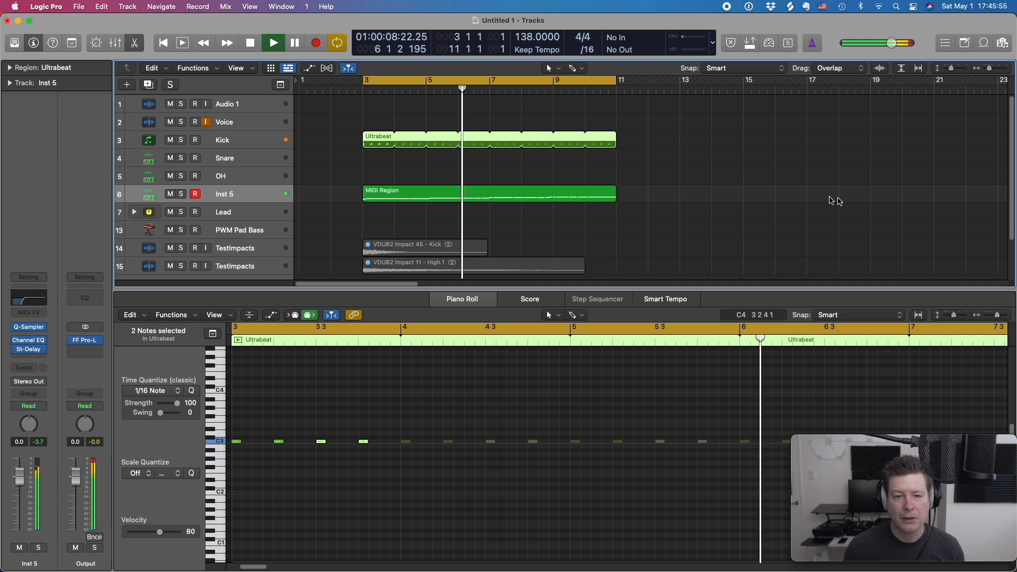
key(space)
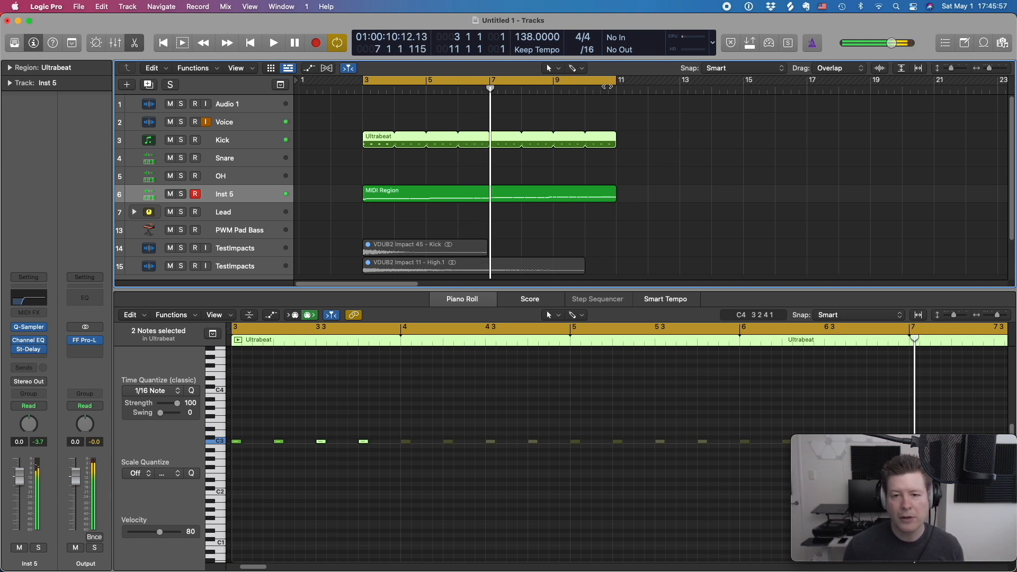
Shorten the cycle range to bars 3–7 and split the Inst 5 MIDI region at bar 7, deleting the second half.
drag(615, 81, 490, 81)
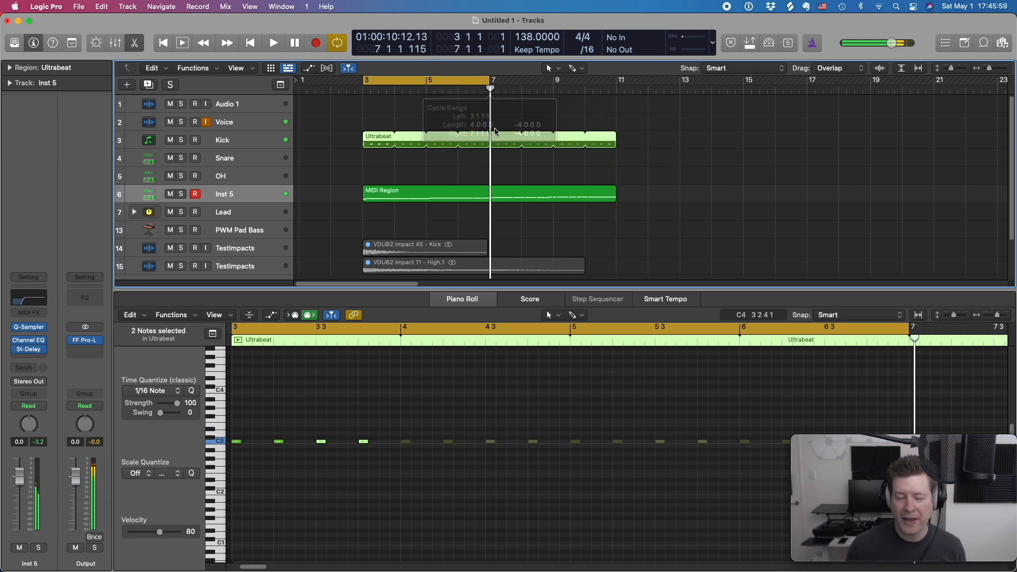
click(519, 196)
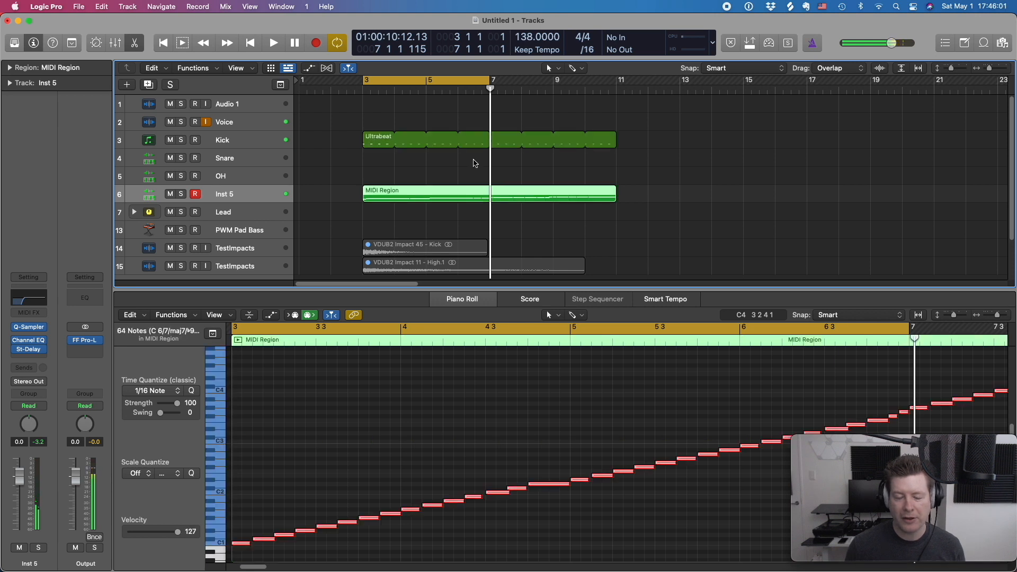
key(t)
key(Escape)
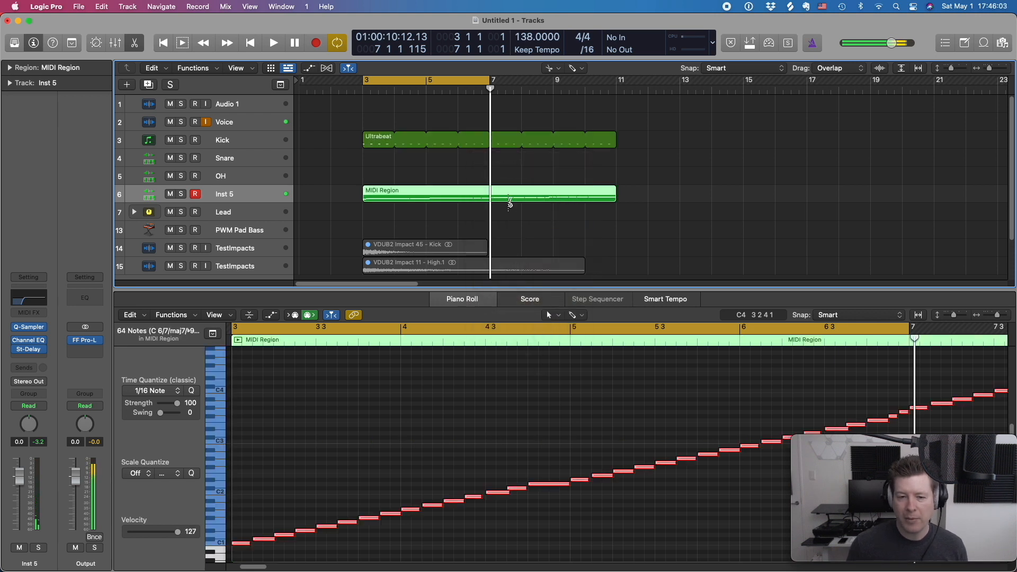
drag(509, 202, 490, 200)
key(t)
click(513, 200)
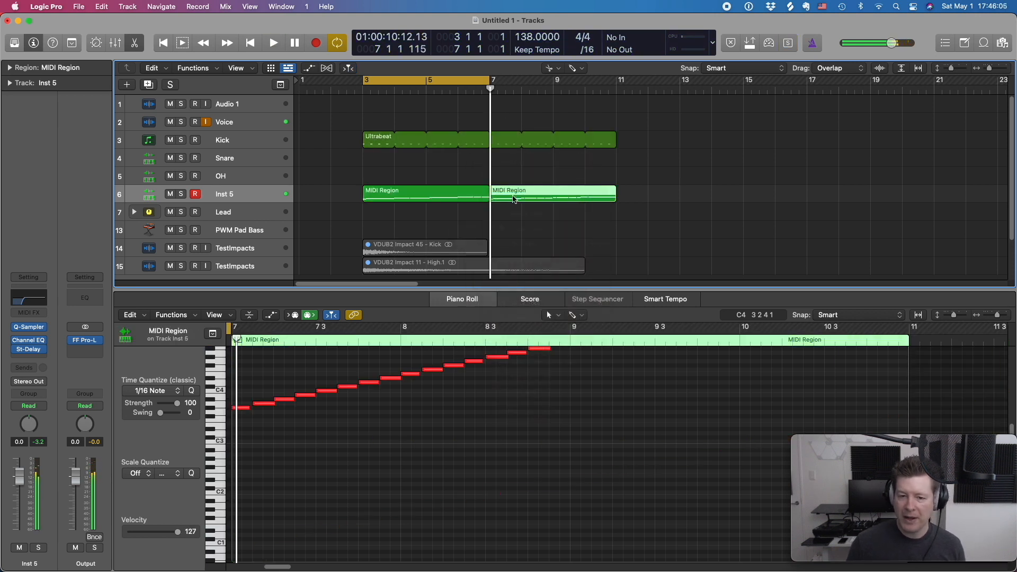
key(Delete)
Play the trimmed MIDI region with the kick and shorten the cycle range to end at bar 4.
key(space)
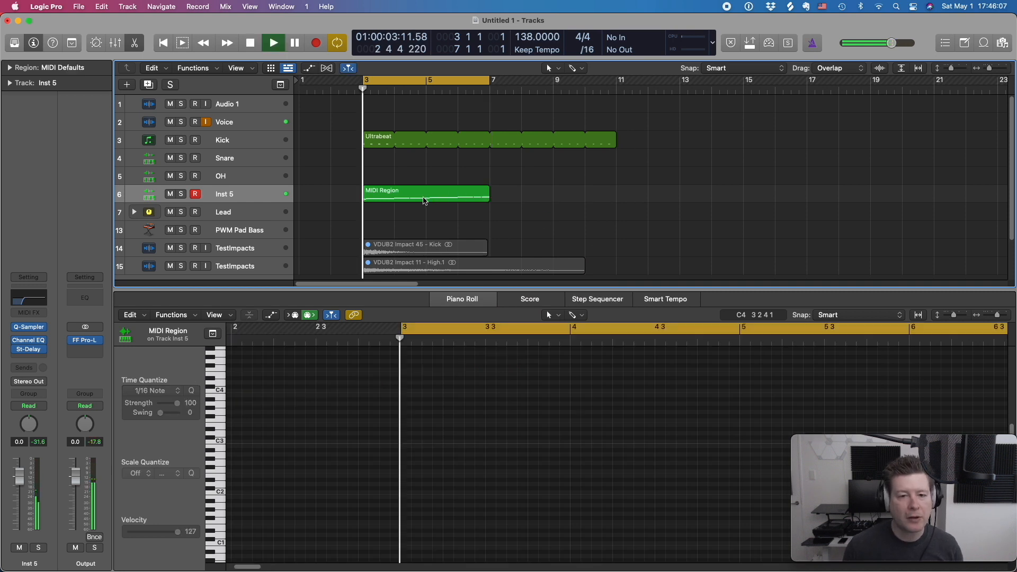
click(424, 200)
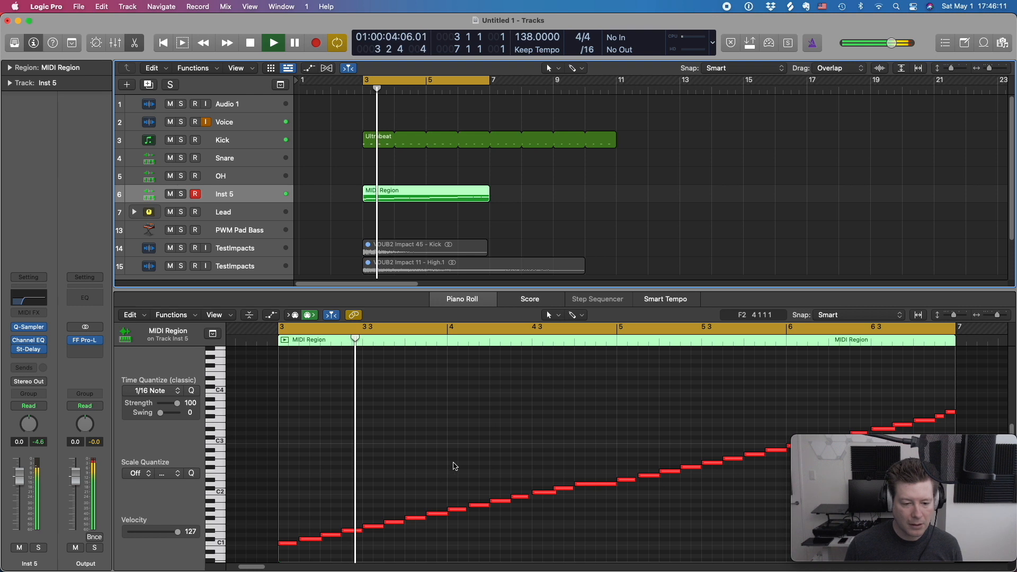
key(space)
click(358, 541)
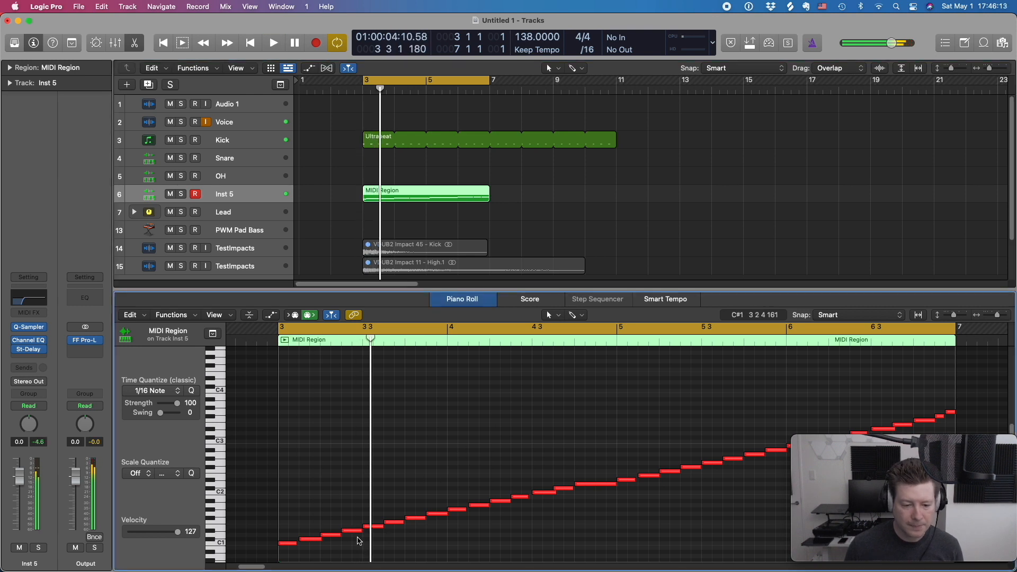
drag(485, 87, 395, 88)
Try Quick Sampler's coarse pitch at +4, lower it to slightly below 0 during playback, and close the sampler.
click(30, 327)
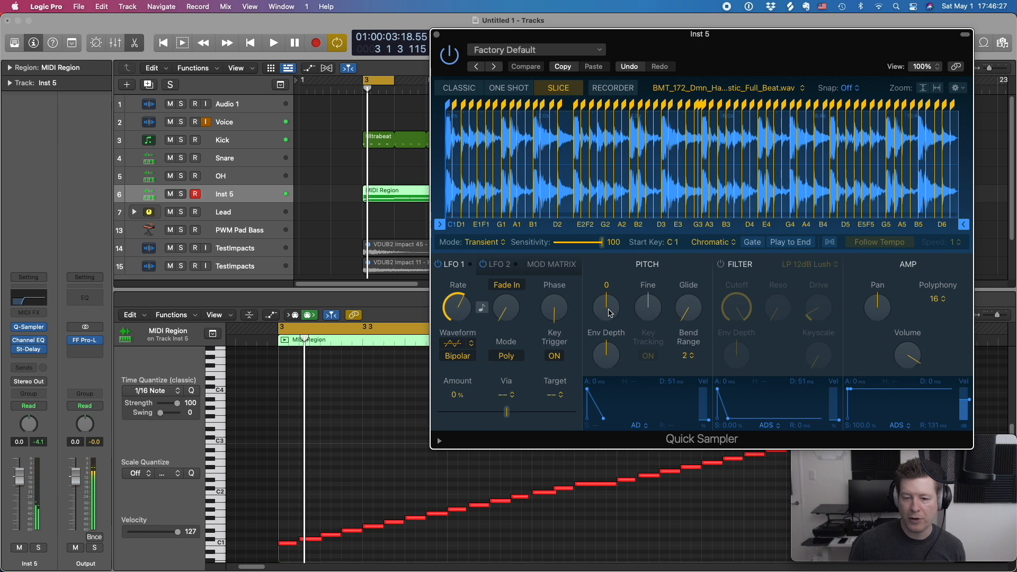
drag(610, 316, 616, 301)
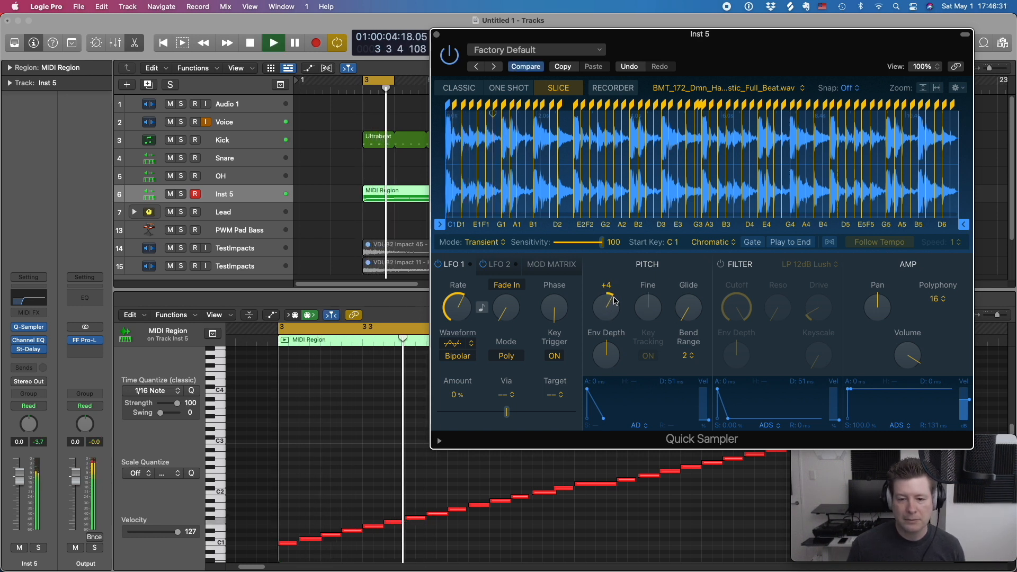
drag(616, 301, 607, 324)
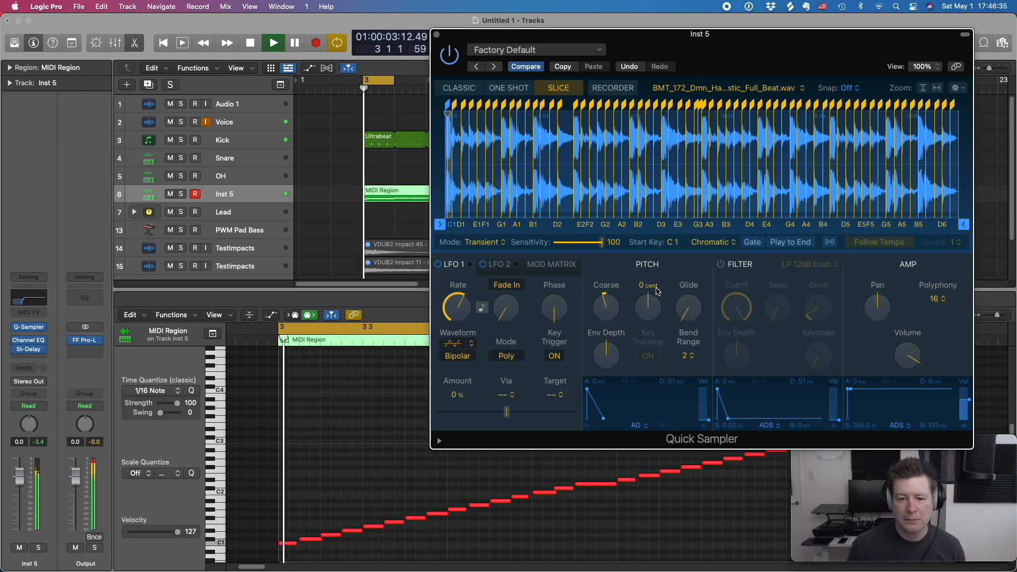
click(436, 34)
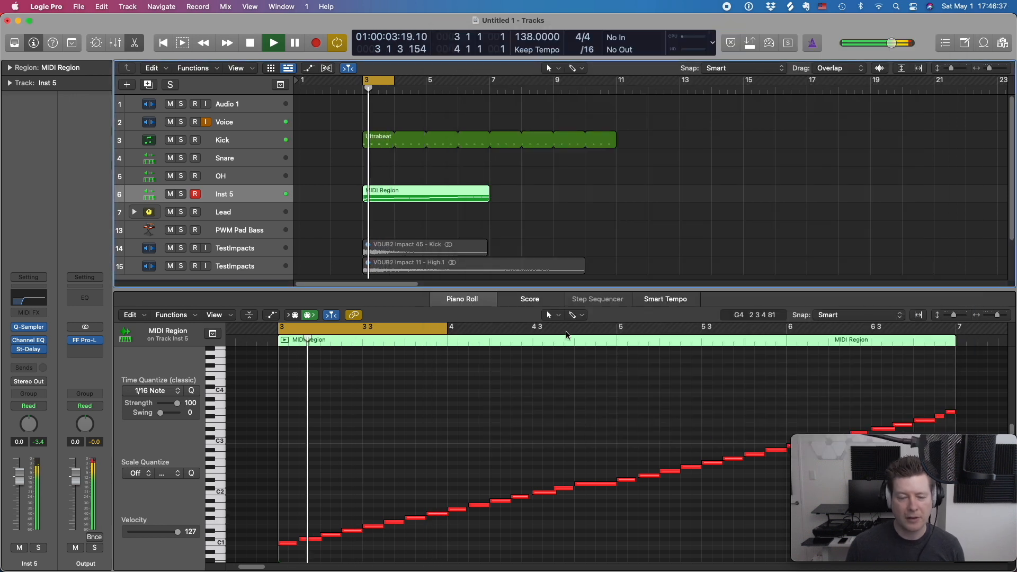
Stop playback, split the Inst 5 MIDI region at bar 4 with crossing notes split, and delete the part after it.
key(space)
key(t)
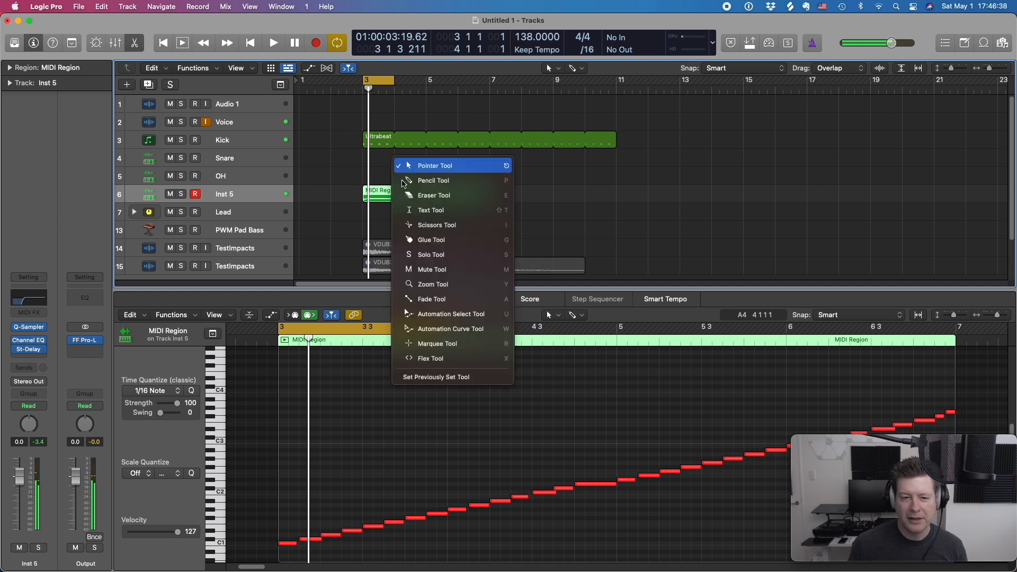
click(427, 224)
drag(444, 198, 400, 198)
key(Escape)
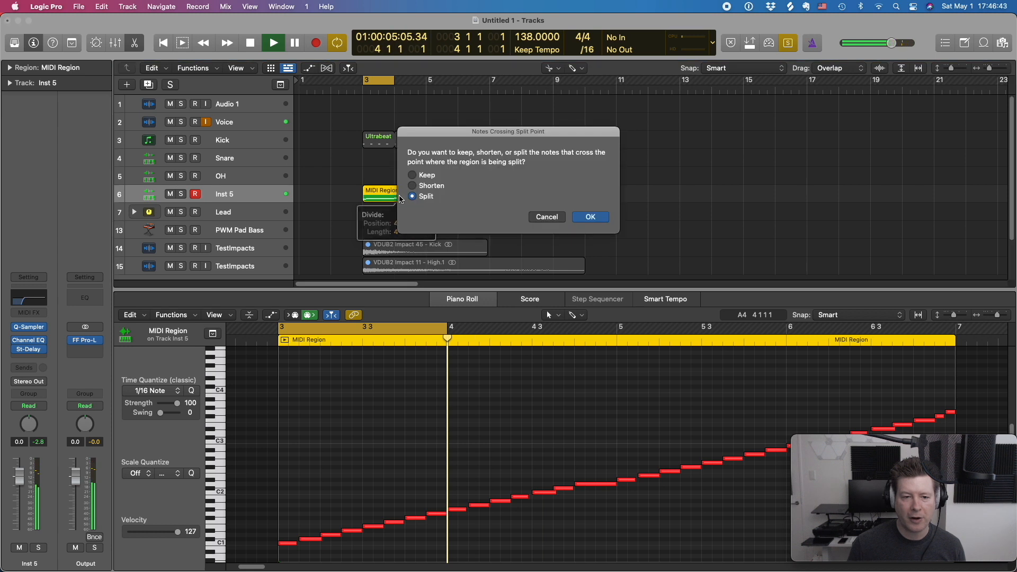
click(584, 218)
key(t)
click(555, 213)
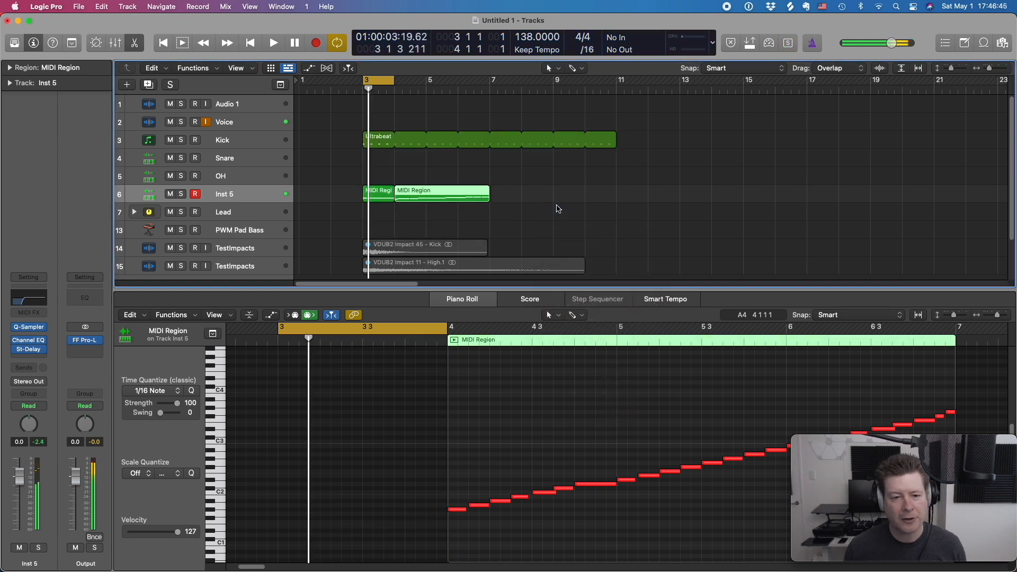
key(Delete)
click(392, 195)
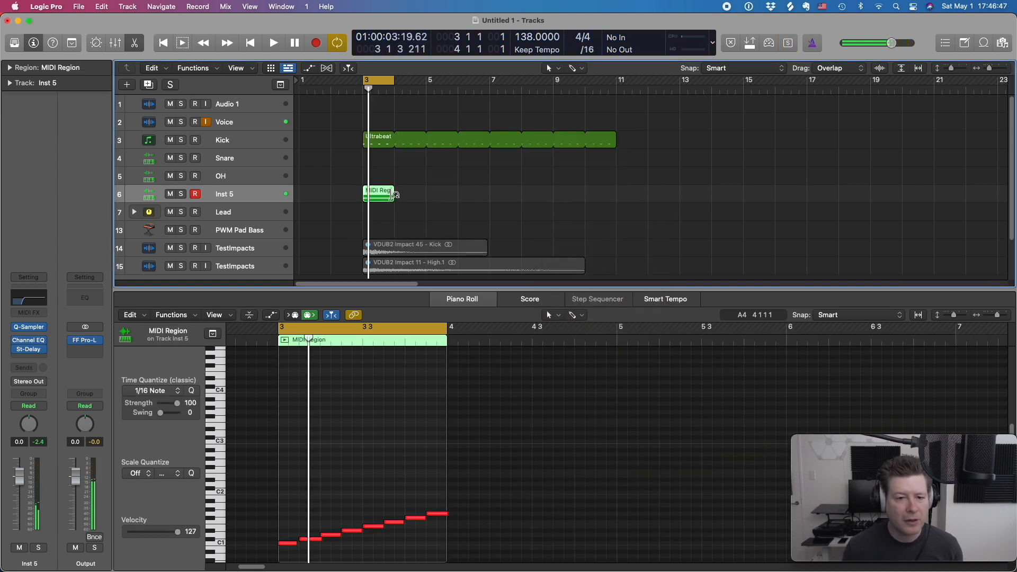
Select the first two notes of the one-bar Inst 5 region and play the loop with the kick.
click(370, 519)
scroll(402, 522, down, 3)
drag(556, 534, 233, 480)
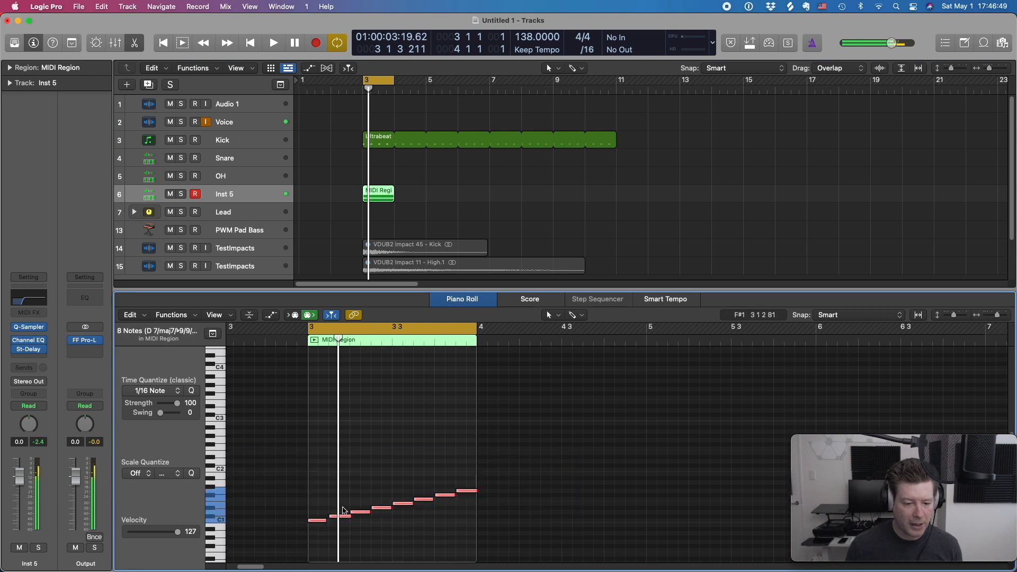
scroll(406, 494, down, 6)
drag(332, 437, 314, 403)
key(space)
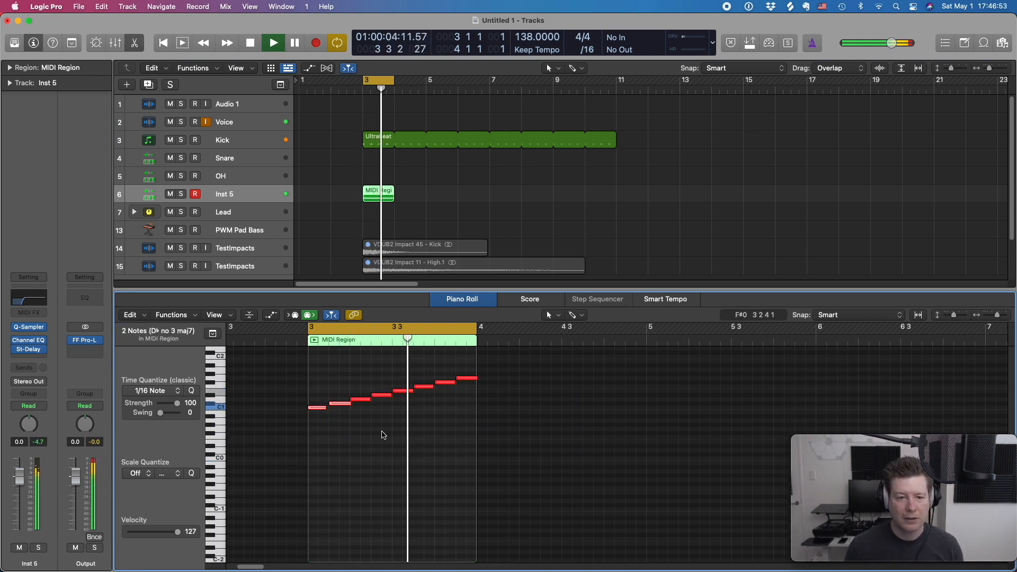
key(space)
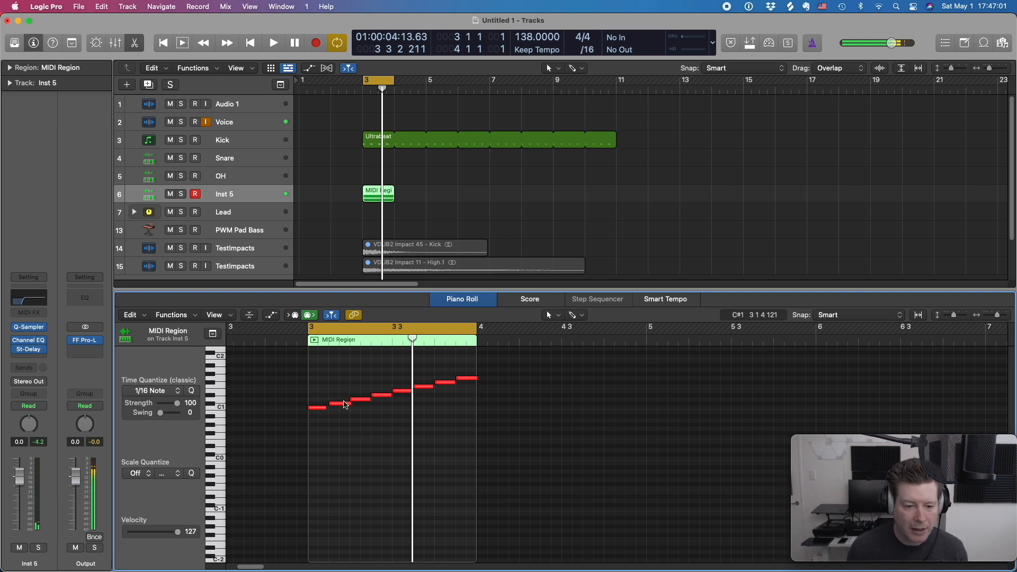
Move the C#1 note one sixteenth earlier and the D#1 note one sixteenth later in the Inst 5 region.
drag(345, 406, 335, 406)
click(365, 401)
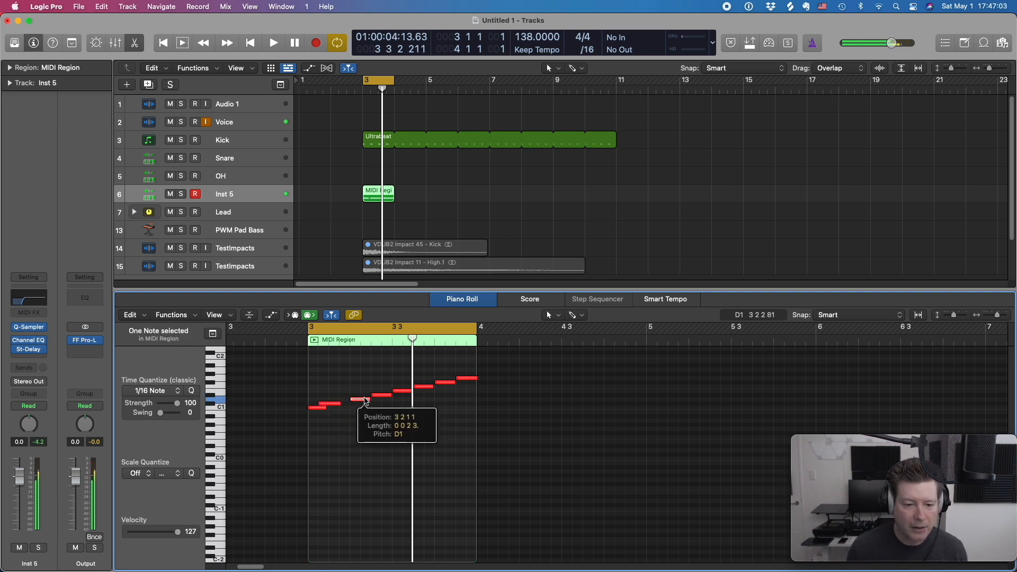
key(space)
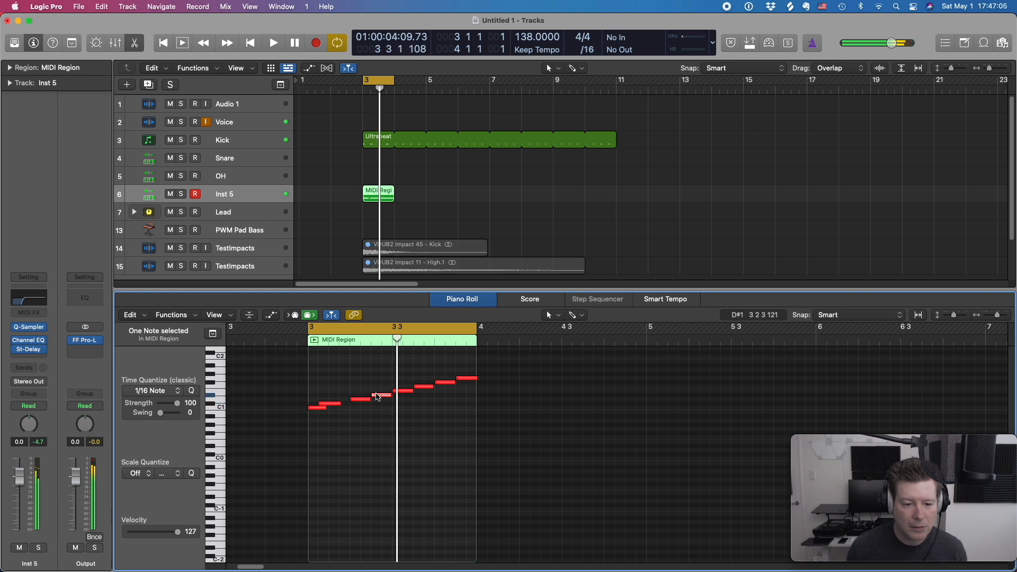
drag(377, 398, 388, 397)
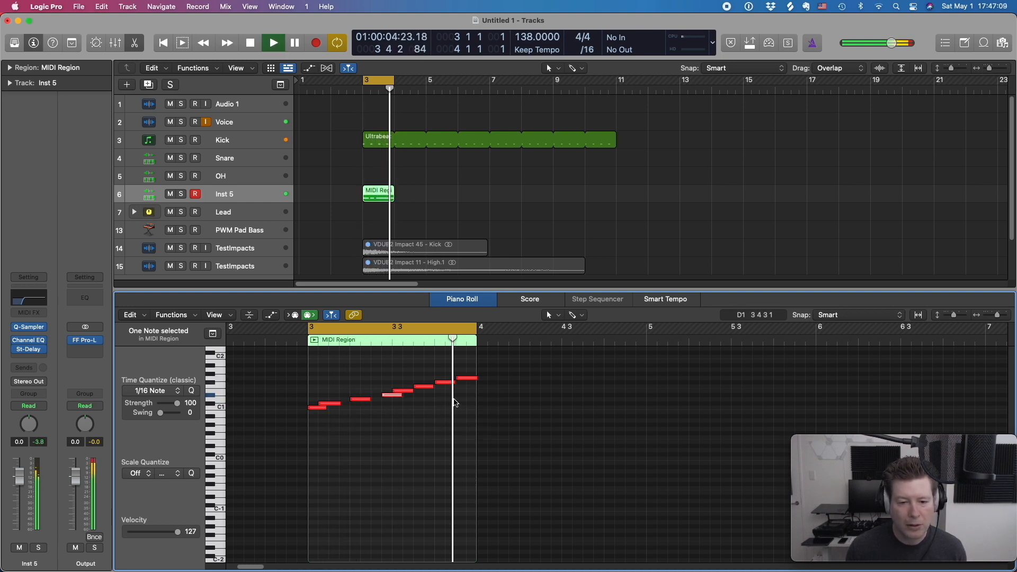
Move the F#1 note of the Inst 5 region one sixteenth later and play the loop.
key(space)
drag(444, 386, 452, 387)
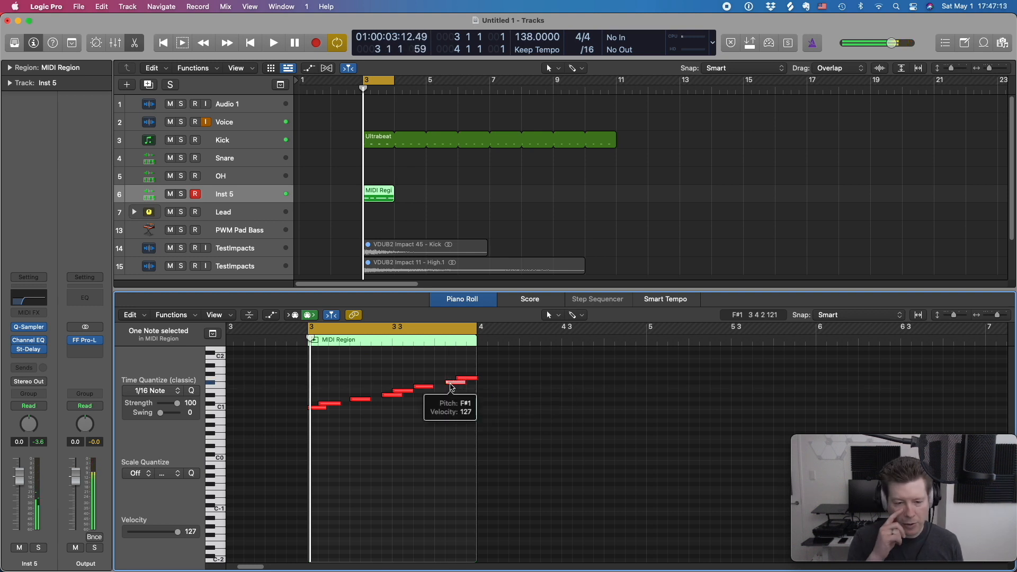
key(space)
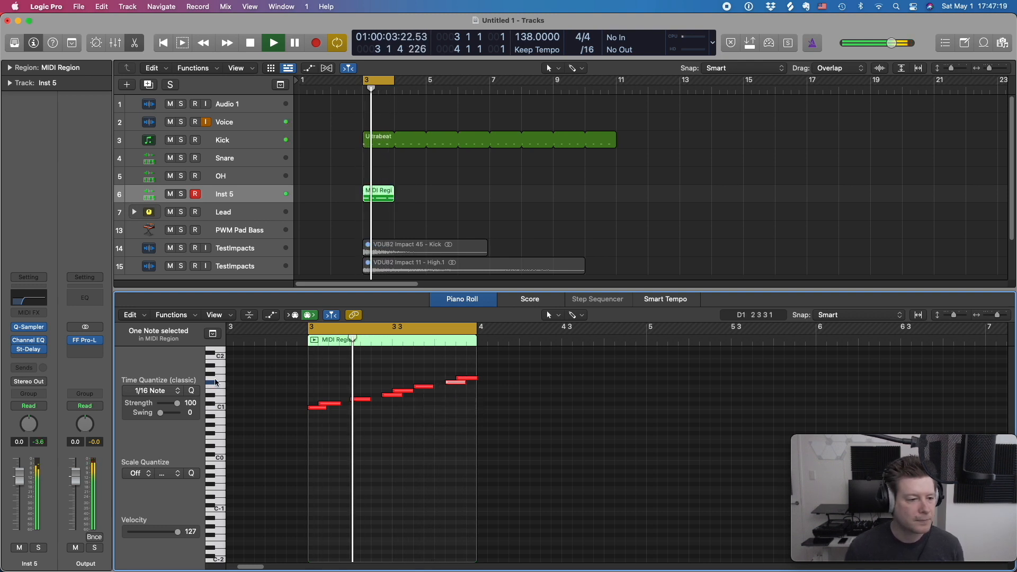
Lower Inst 5's Stereo Delay output mix to 46% left and 45% right, and the left feedback to 66%.
mouse_move(16, 350)
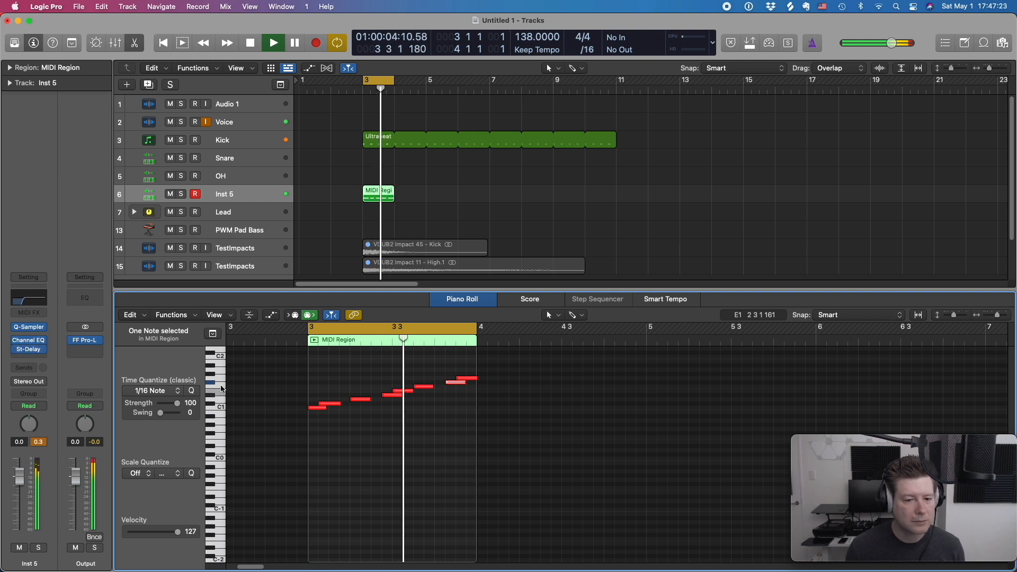
key(space)
click(28, 350)
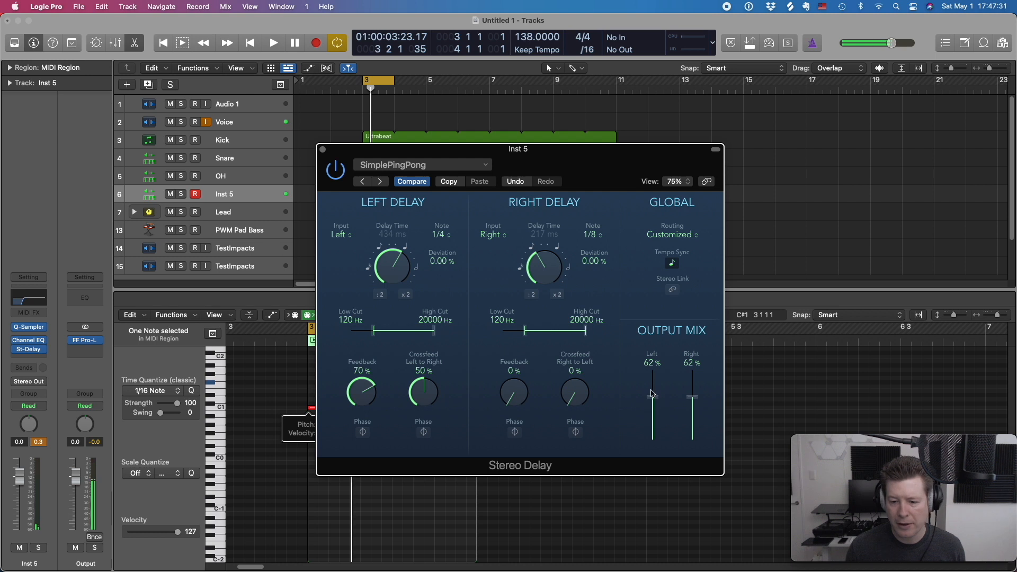
mouse_move(654, 400)
mouse_down()
mouse_move(683, 417)
mouse_move(656, 414)
mouse_up()
key(space)
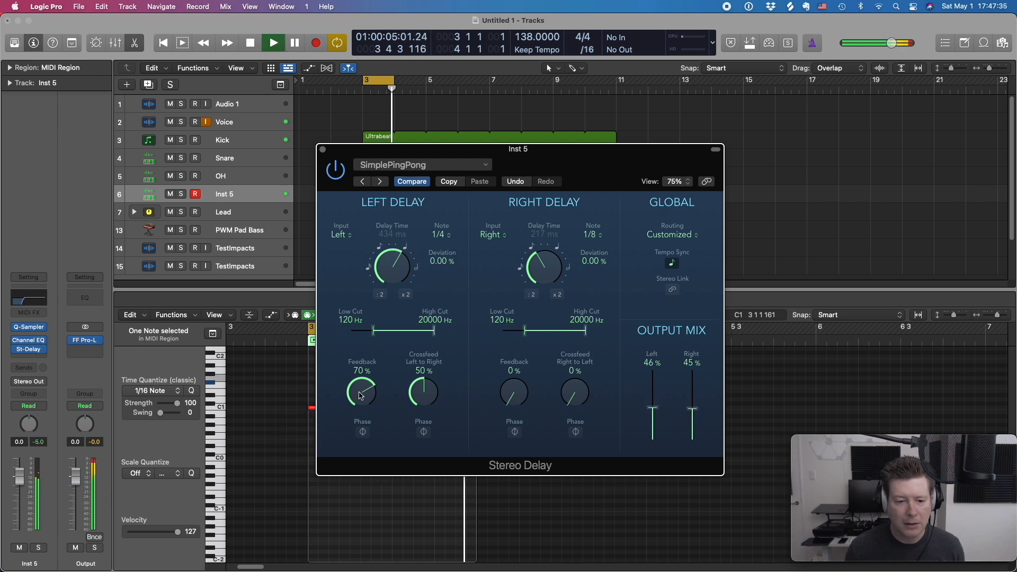
drag(360, 395, 358, 402)
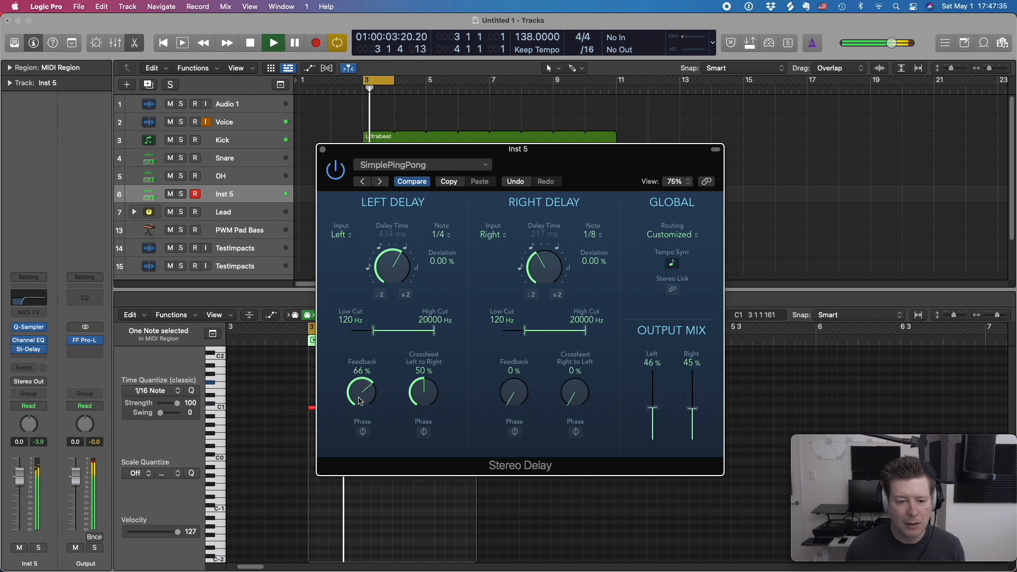
click(323, 149)
Mute the final G1 note of the Inst 5 region and play the edited pattern.
click(455, 417)
key(space)
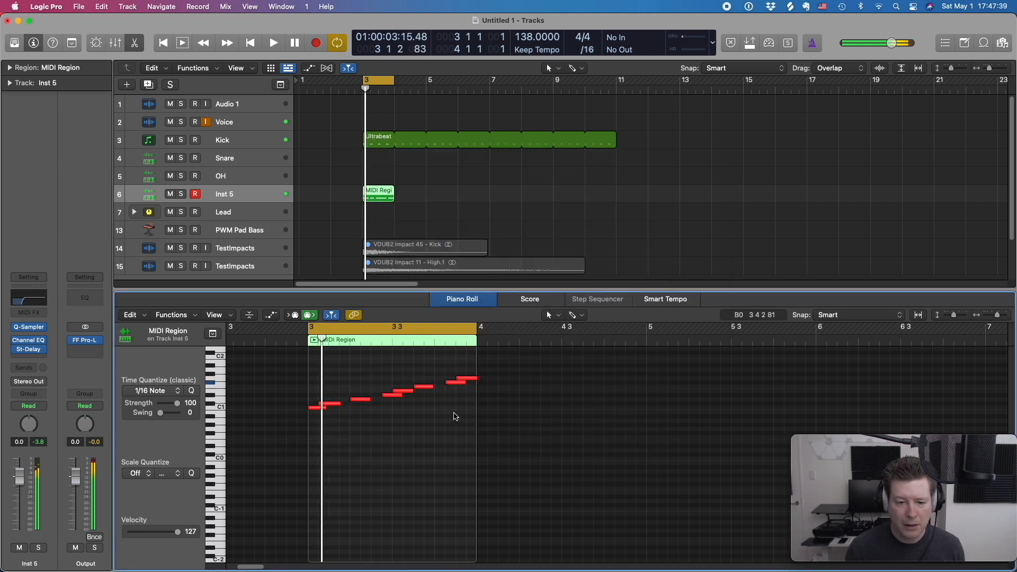
click(470, 380)
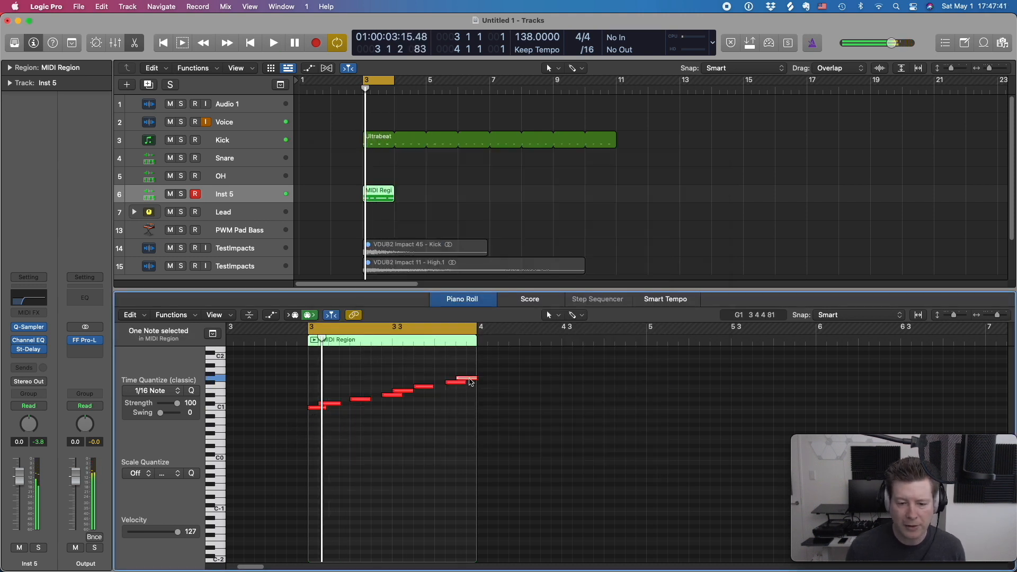
drag(470, 383, 473, 381)
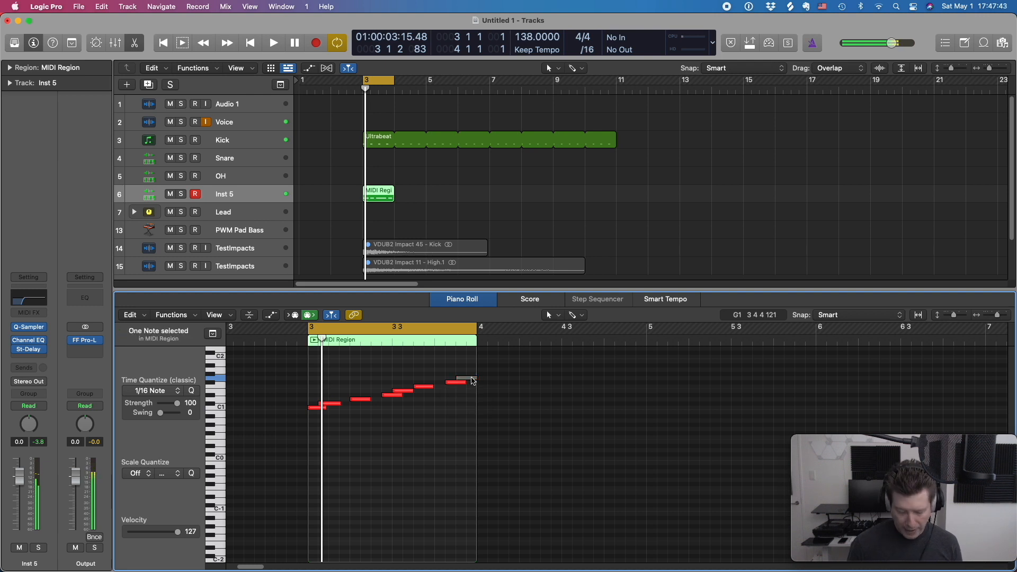
key(space)
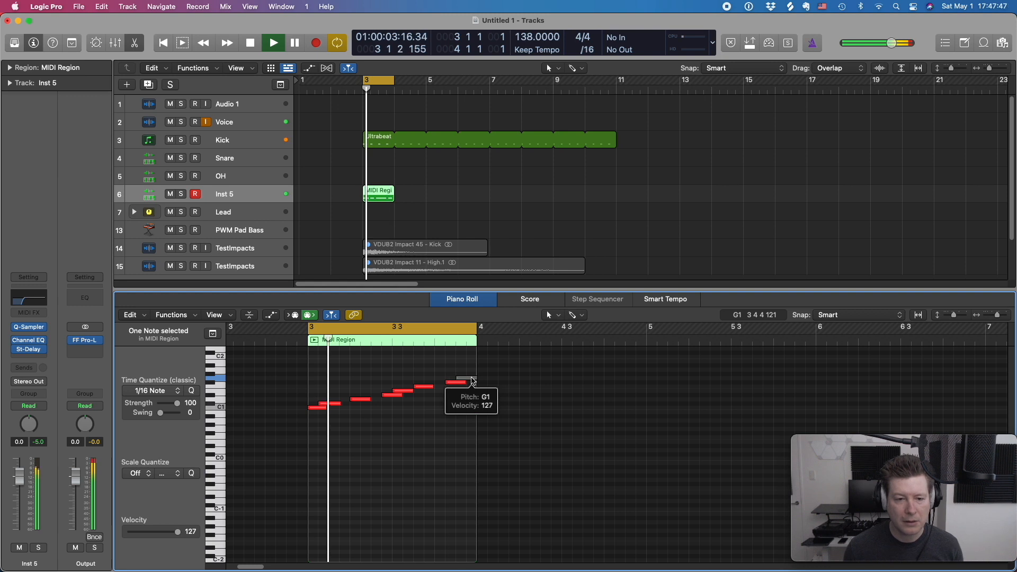
key(space)
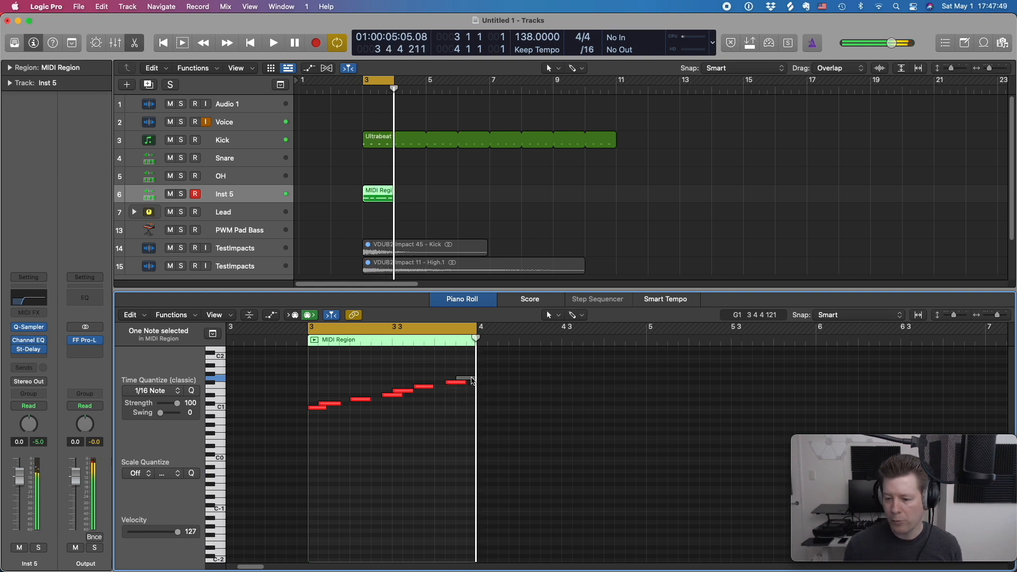
Record a two-hit MIDI pattern on the Snare track over the one-bar cycle.
click(410, 173)
click(257, 159)
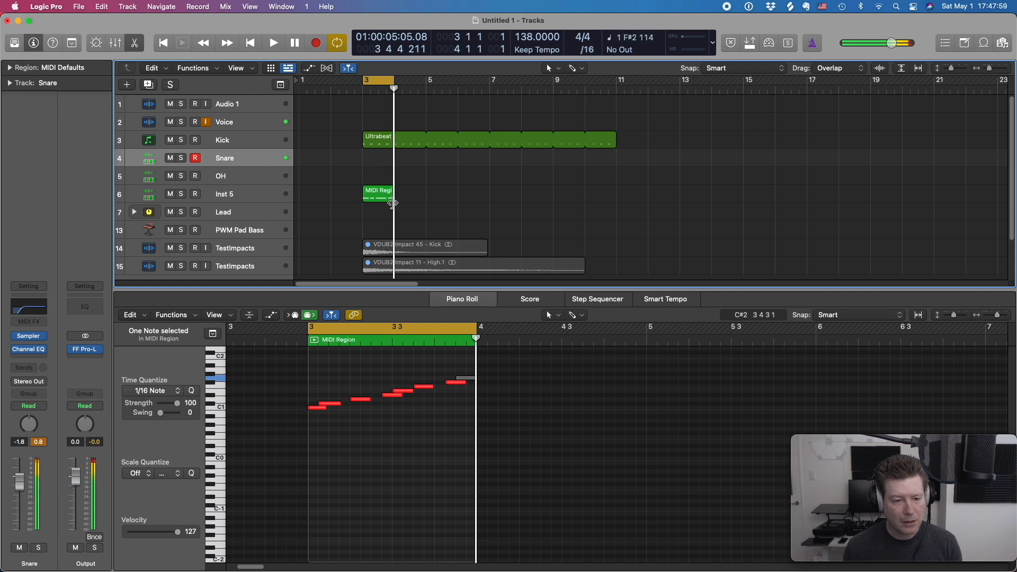
key(r)
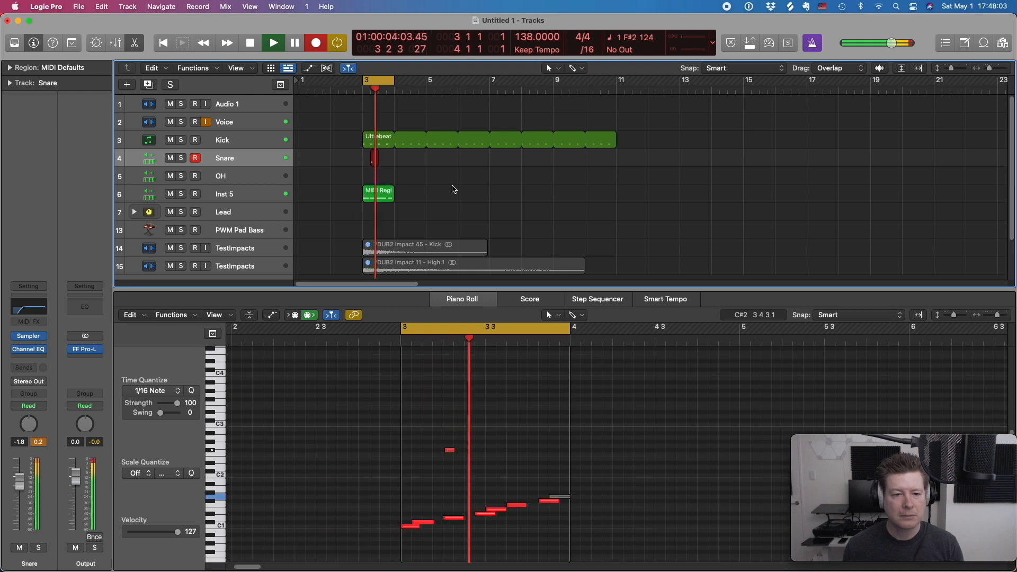
key(space)
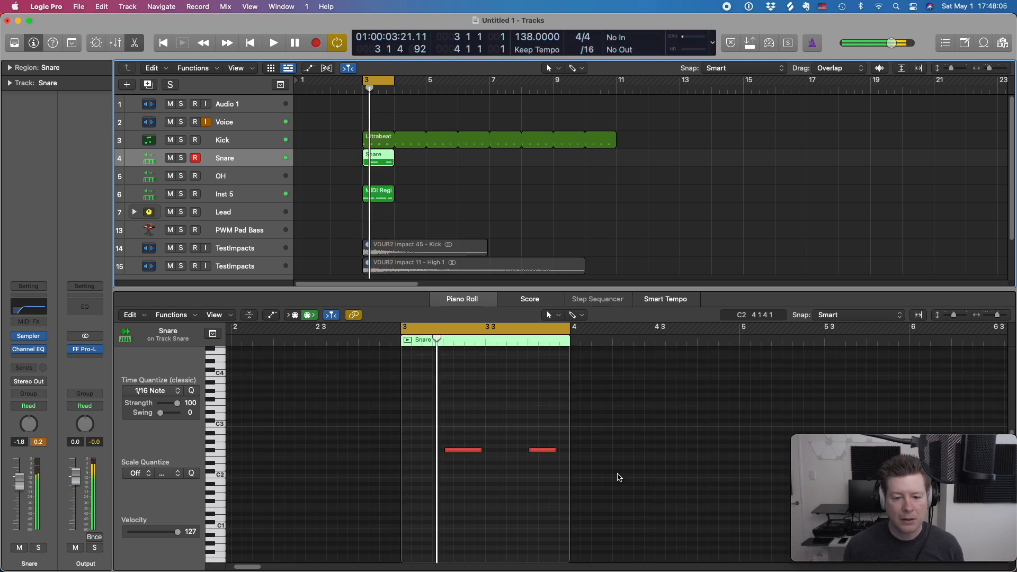
Replace the second recorded snare hit with a copy of the first on beat 4, both one beat long.
drag(638, 477, 524, 428)
key(Delete)
click(458, 451)
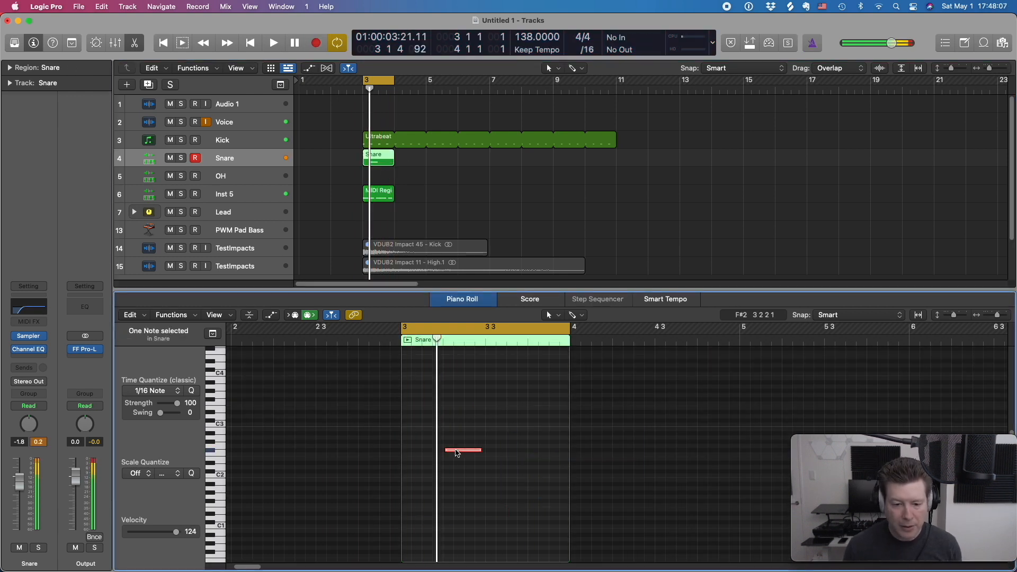
drag(480, 450, 543, 453)
click(502, 464)
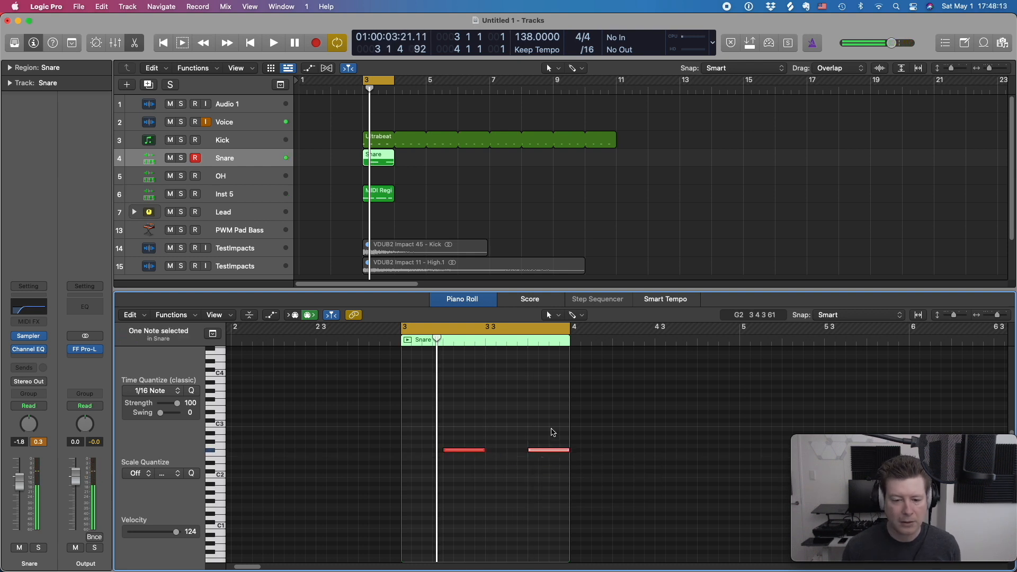
key(e)
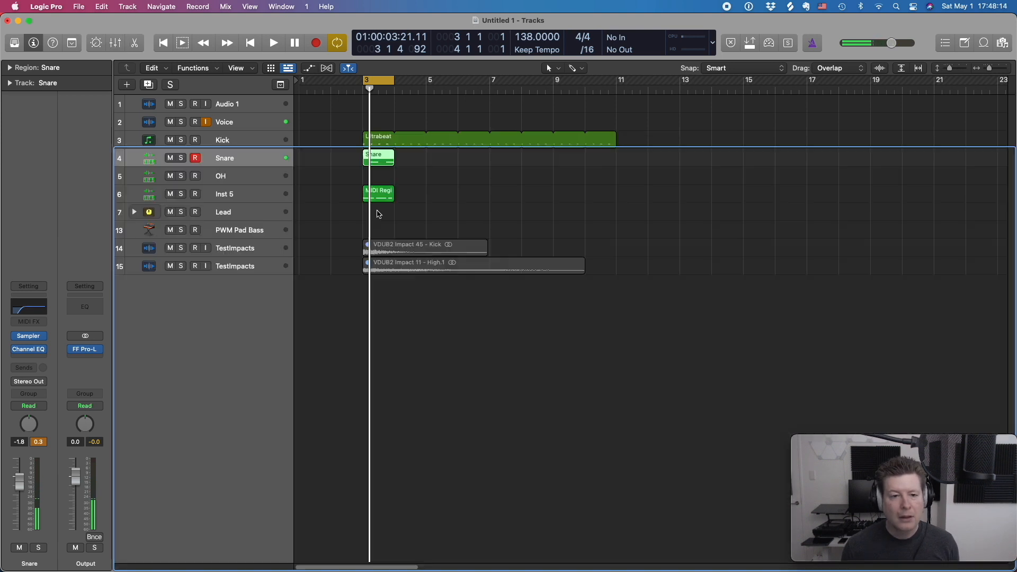
Record a MIDI pattern on the OH track over the one-bar cycle.
click(282, 183)
key(r)
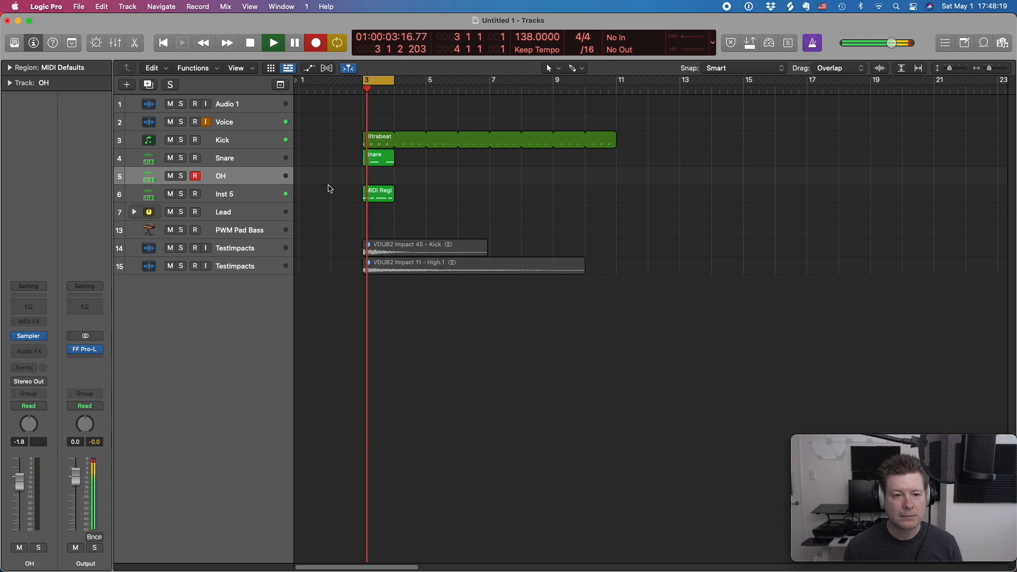
key(space)
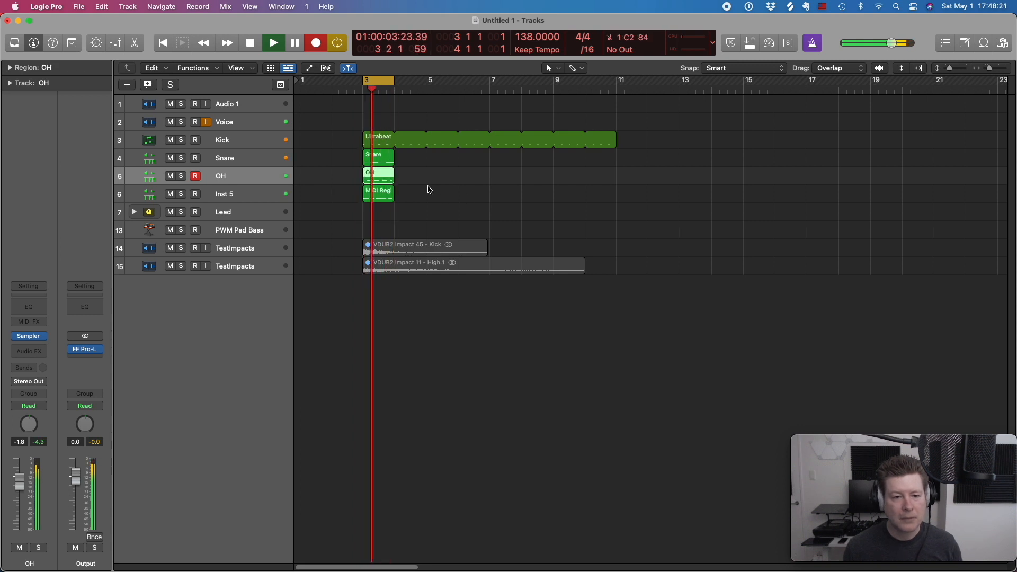
Replace the last three recorded OH notes with copies of the first note on the remaining offbeats.
key(e)
drag(445, 450, 589, 481)
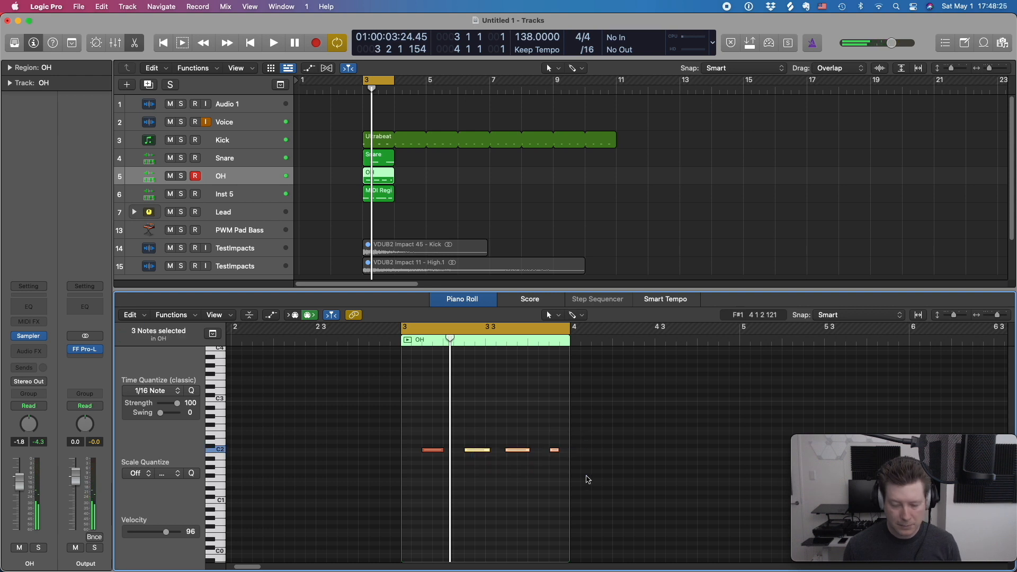
key(Delete)
drag(434, 450, 528, 450)
Transpose all four OH notes down two semitones.
drag(648, 488, 422, 442)
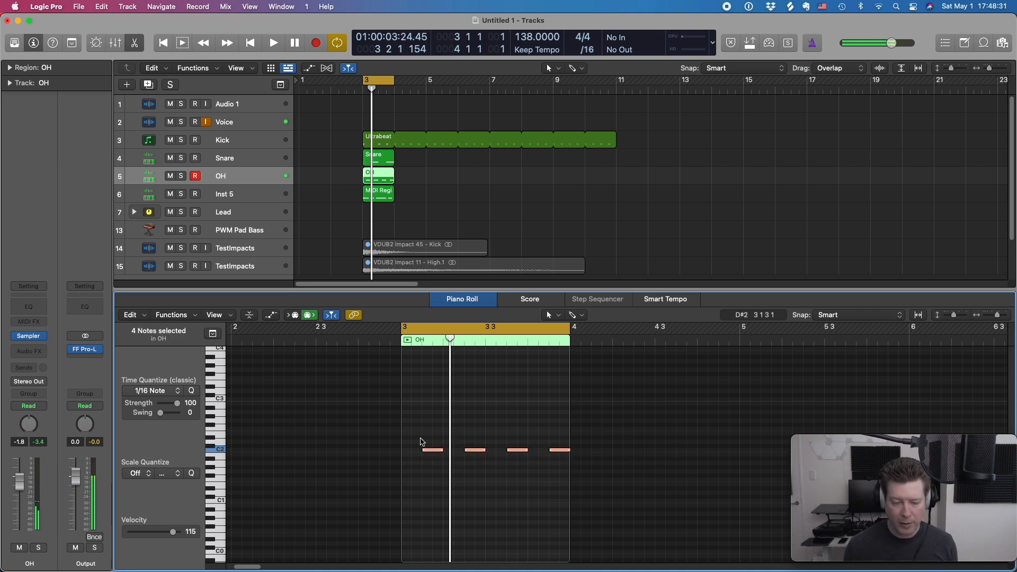
key(alt+Down)
key(alt+Down)
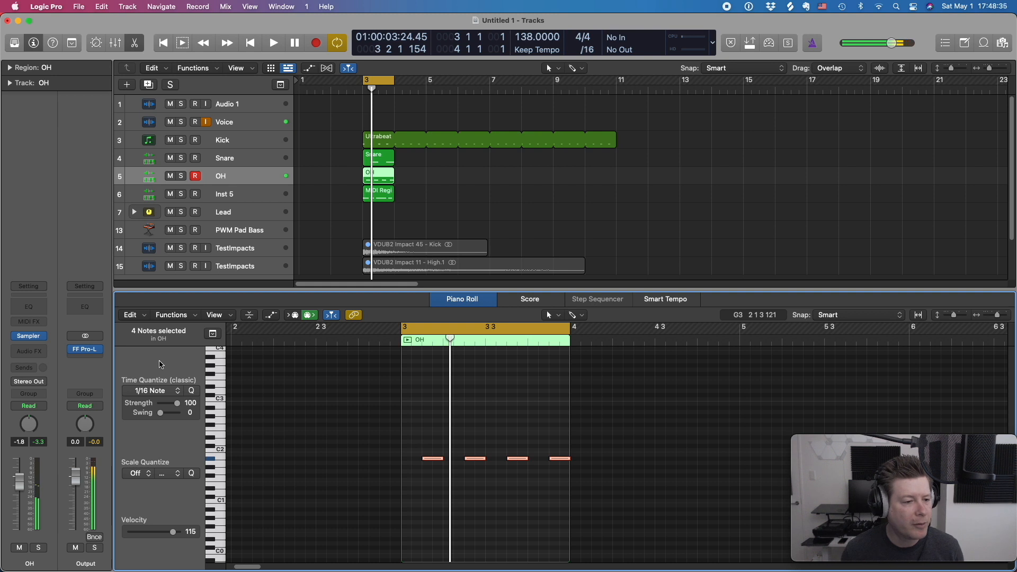
Check the OH track's Sampler settings and play the full drum loop.
click(31, 337)
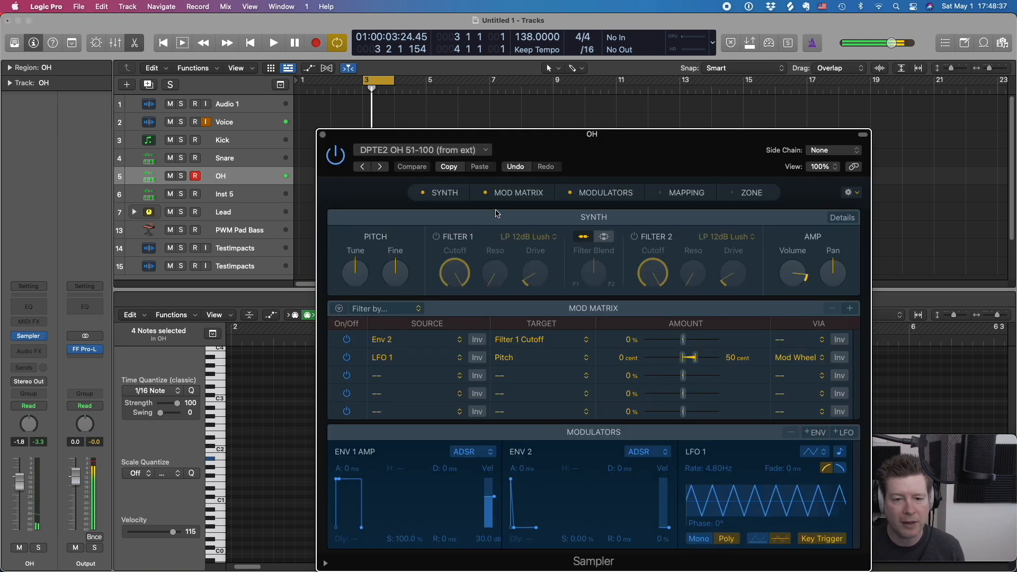
click(322, 135)
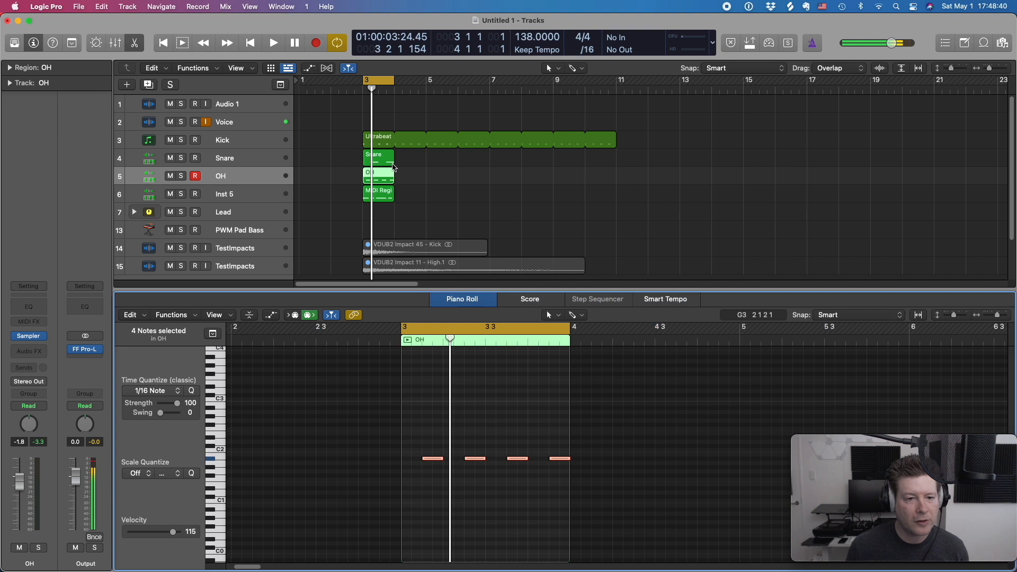
click(459, 183)
key(space)
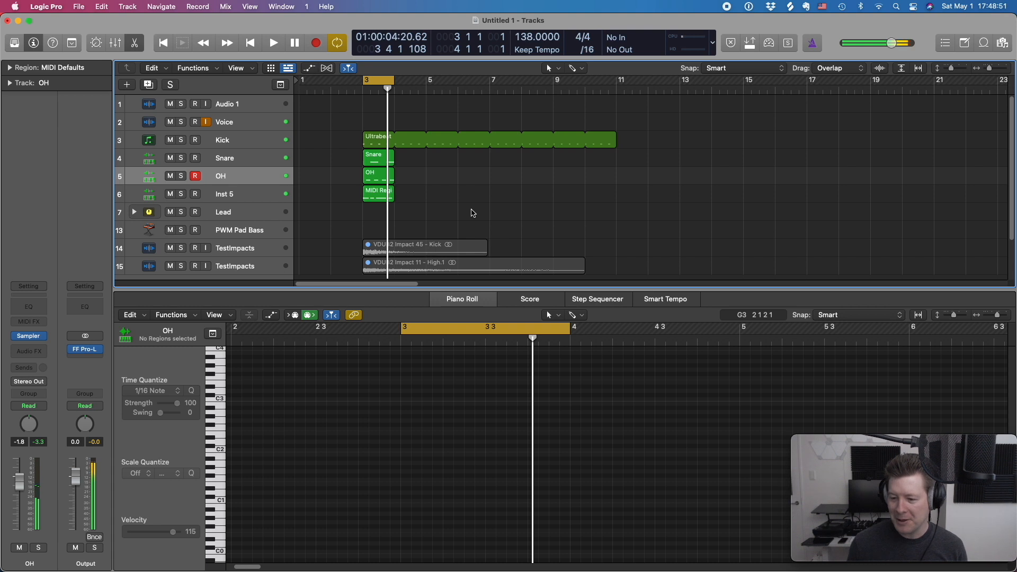
Delete the final grey note at the end of the bar in the Inst 5 MIDI region.
drag(458, 210, 366, 151)
click(608, 502)
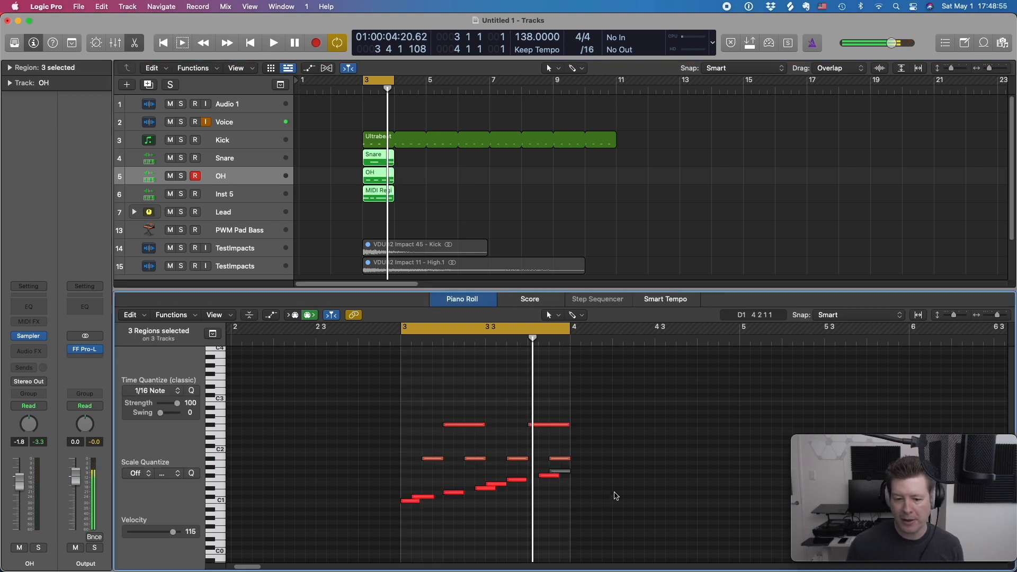
click(444, 219)
click(385, 196)
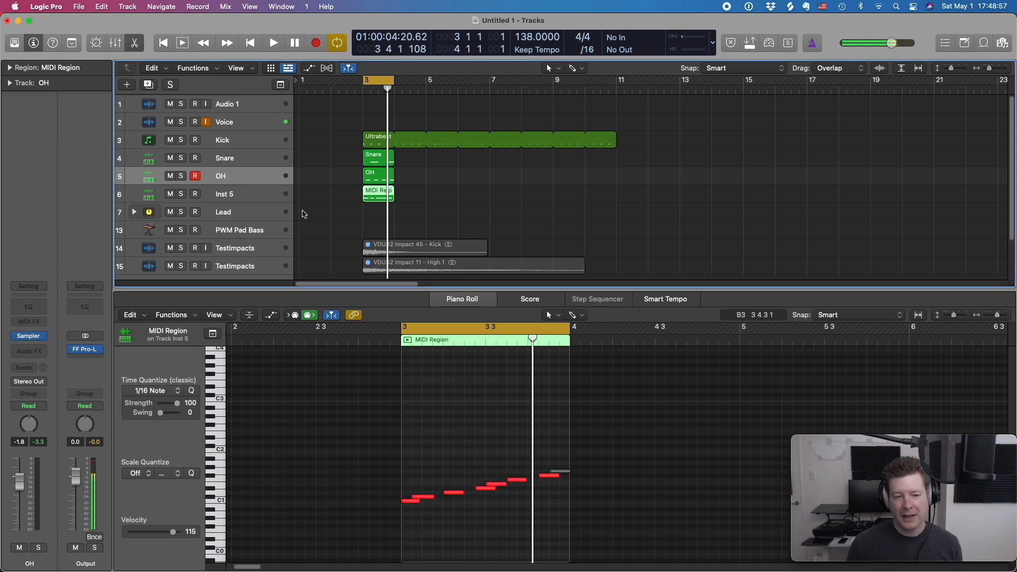
click(568, 471)
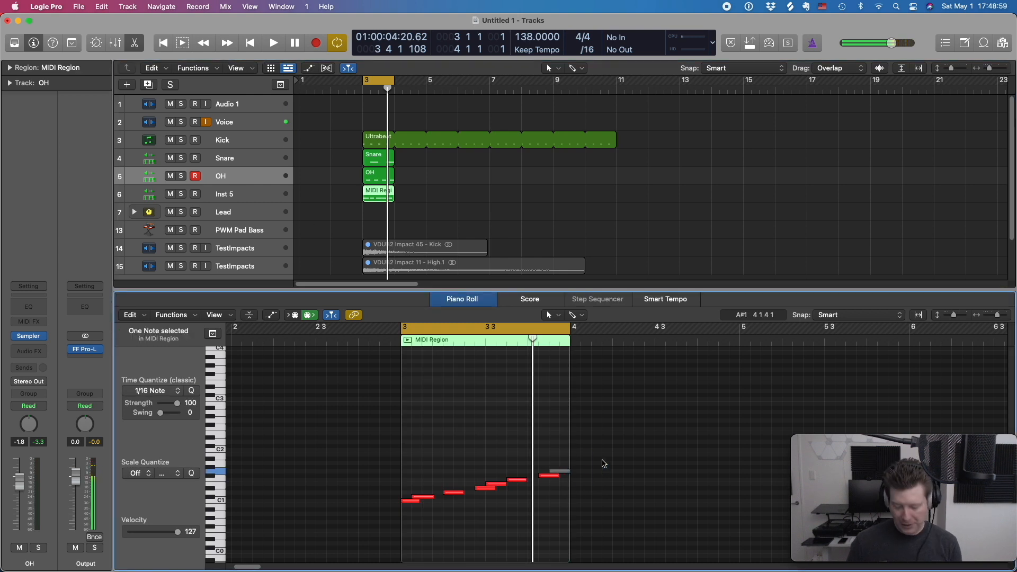
key(Delete)
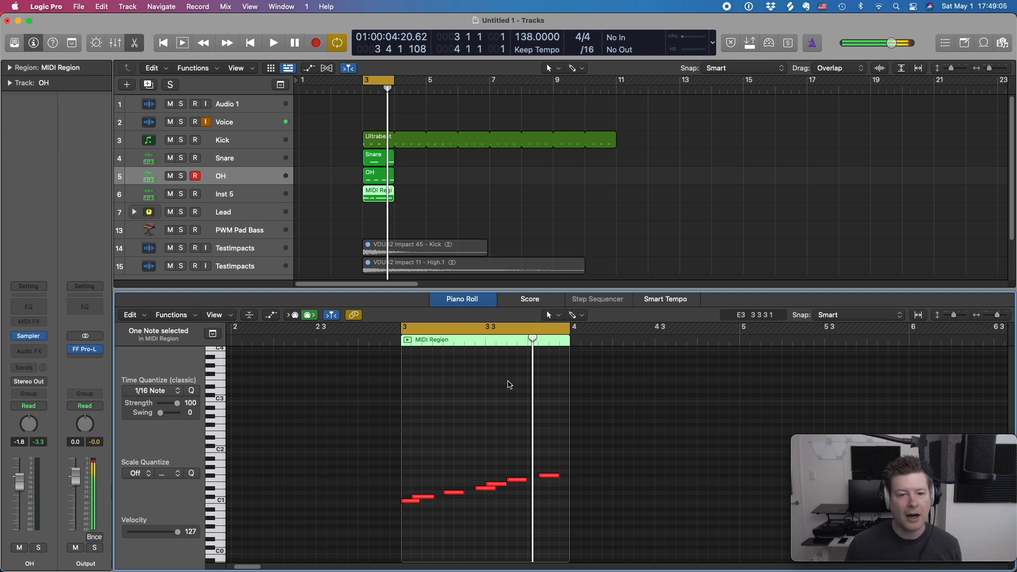
Loop the Snare, OH and Inst 5 regions to bar 11 and extend the cycle range over bars 3 to 11.
drag(459, 213, 547, 189)
click(450, 219)
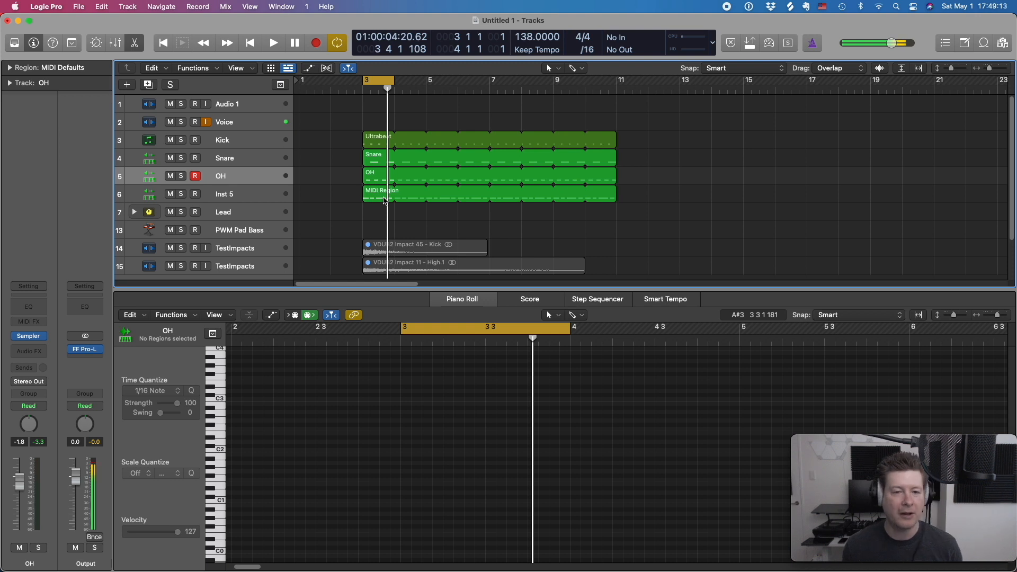
drag(399, 86, 615, 86)
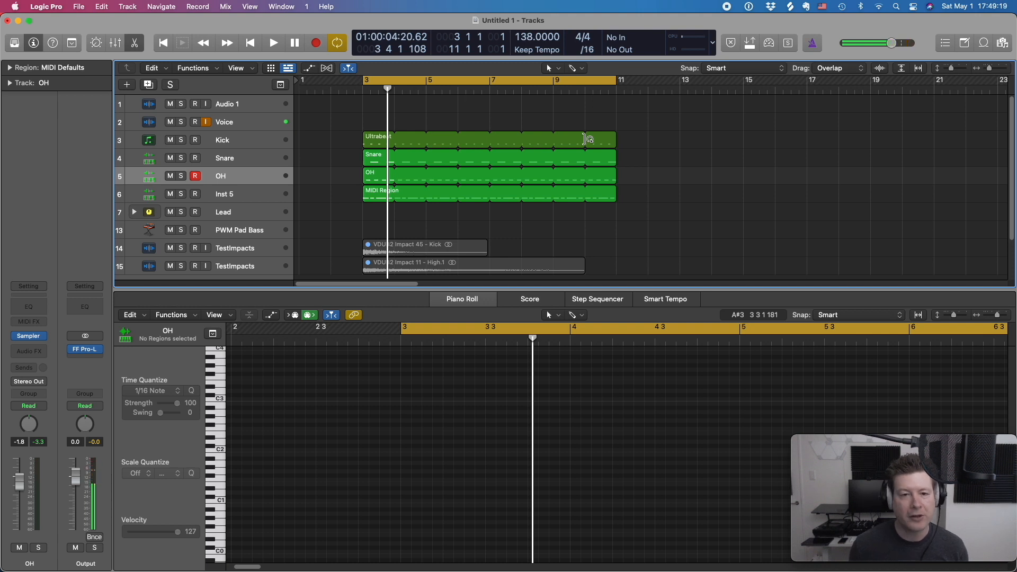
Set the cycle range to the empty bars 15 to 17 and the project tempo to 100 BPM.
key(e)
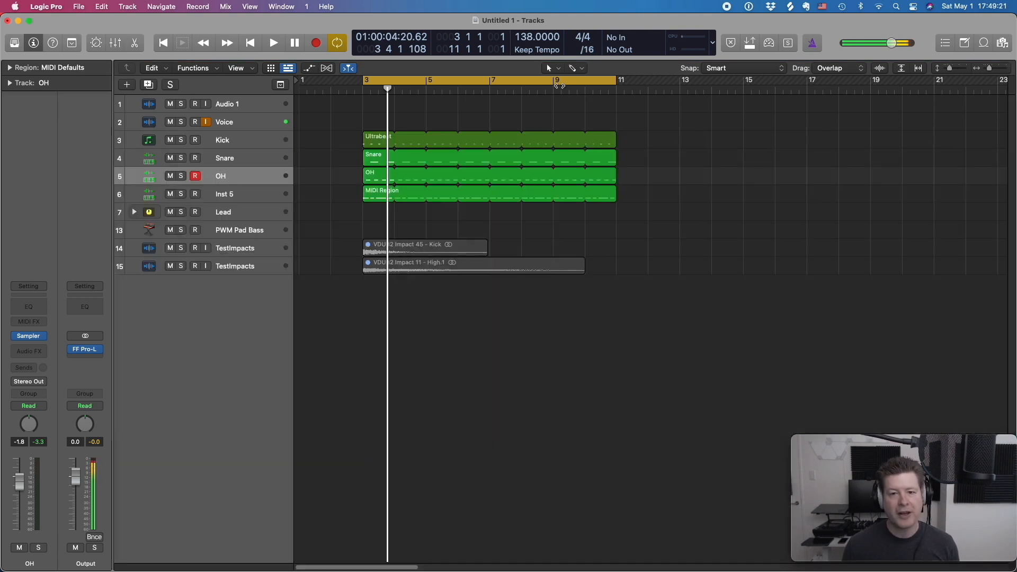
click(559, 86)
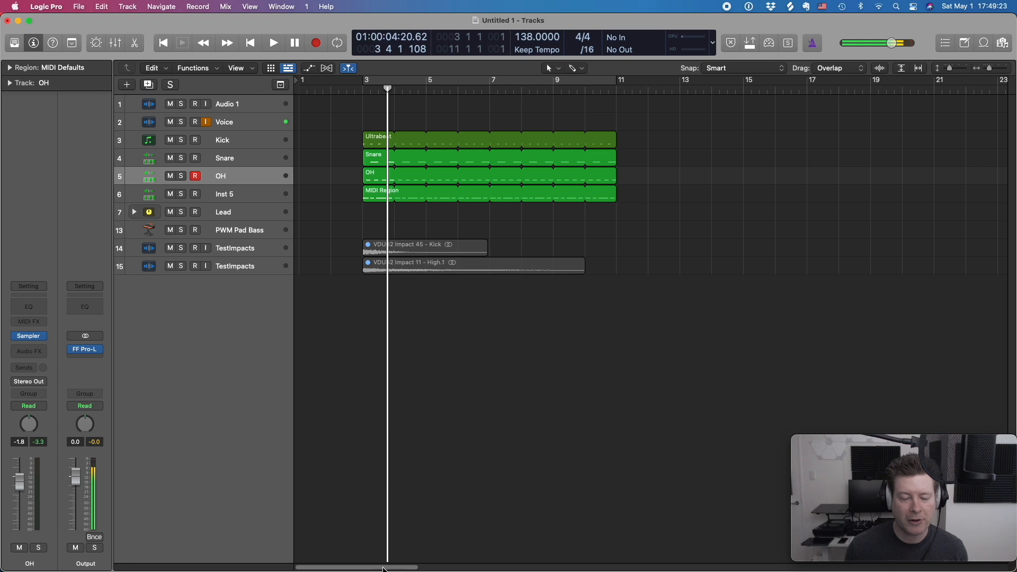
drag(385, 569, 408, 570)
drag(609, 88, 667, 89)
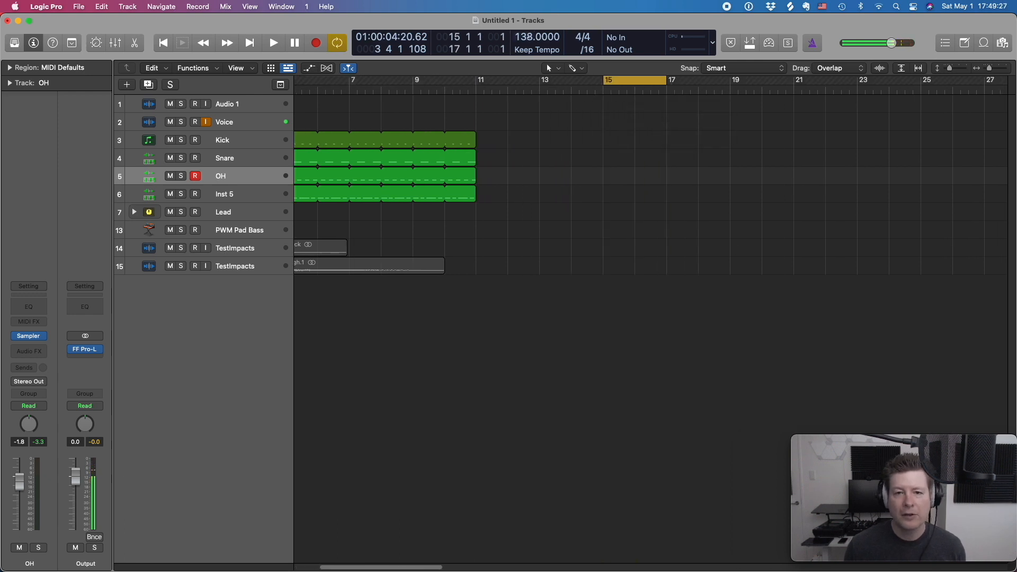
drag(528, 37, 460, 169)
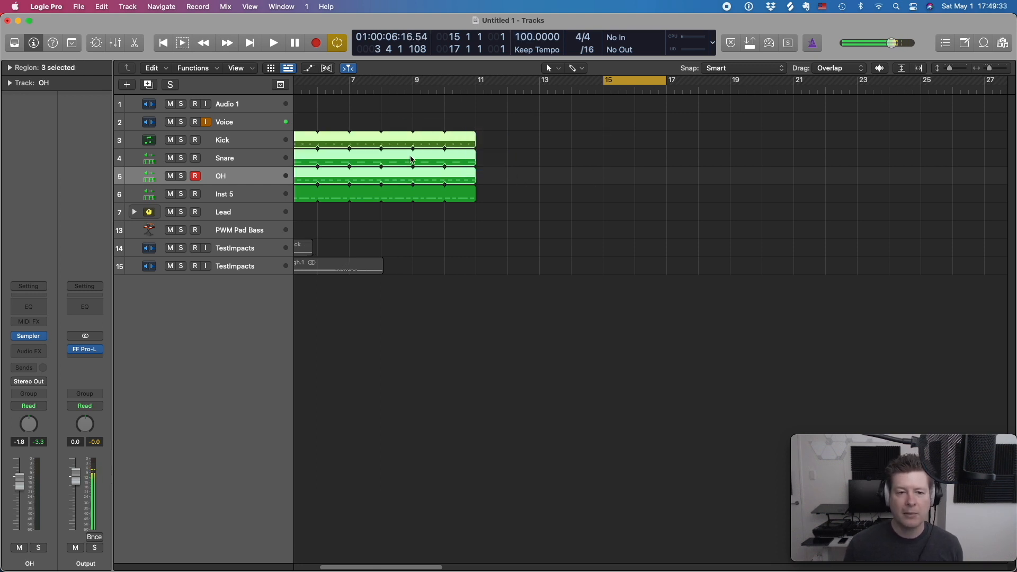
click(481, 204)
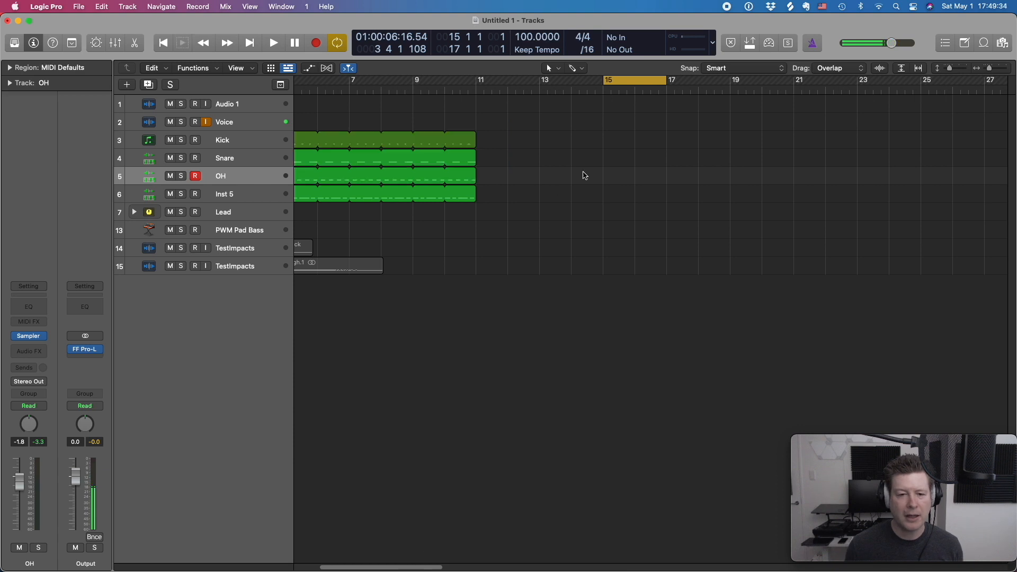
Create a software instrument track below Inst 5 and load Quick Sampler on it.
click(254, 202)
click(127, 87)
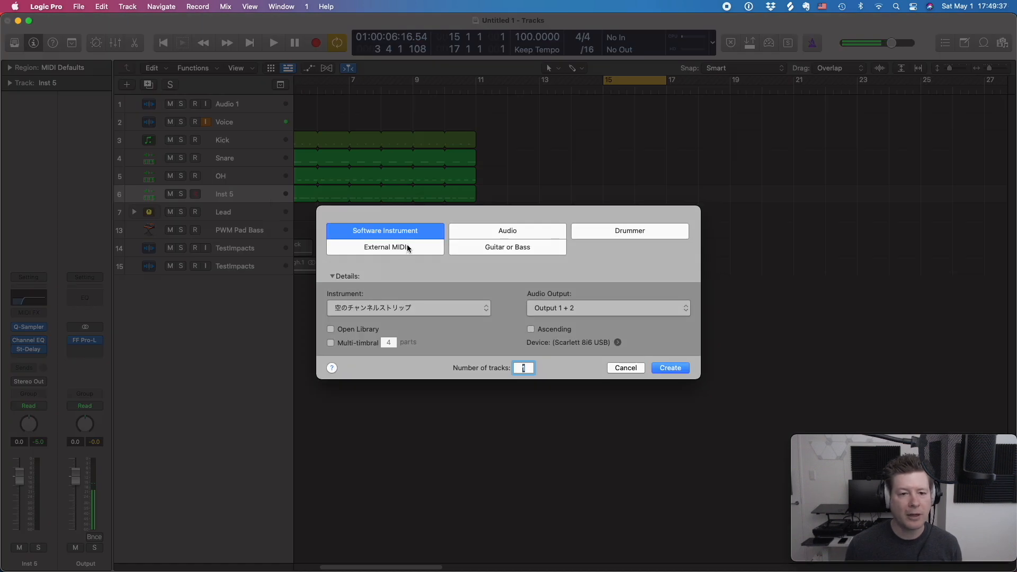
click(658, 369)
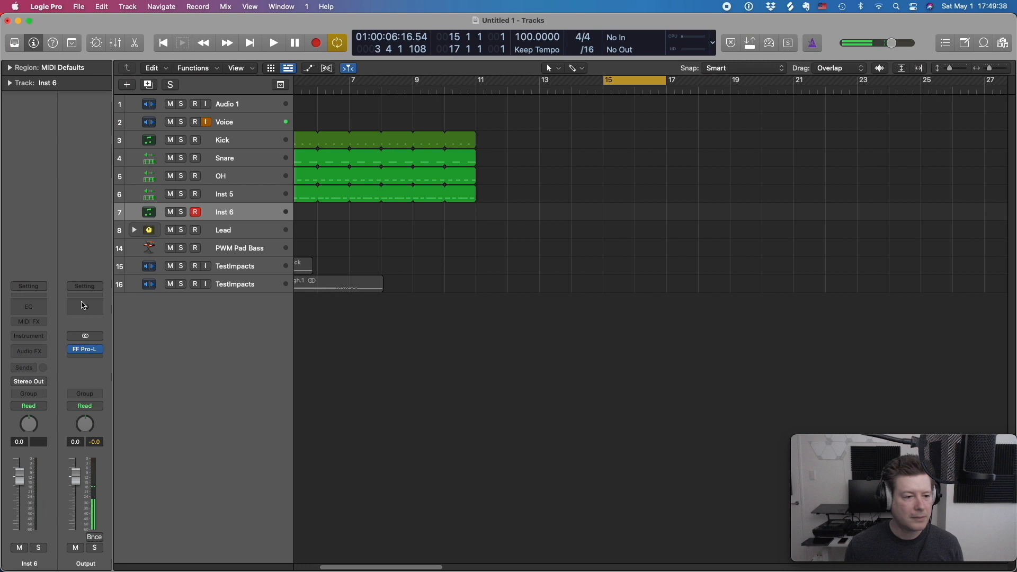
click(29, 337)
mouse_move(106, 369)
click(142, 379)
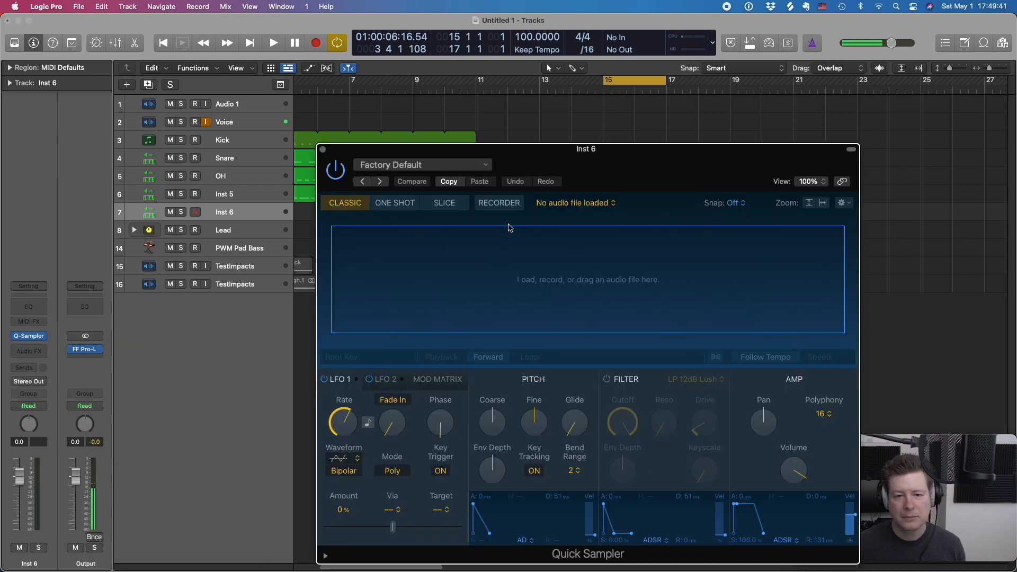
Browse for an audio file for Quick Sampler and open the VEH3 Housebeats 128BPM folder.
click(566, 205)
click(575, 270)
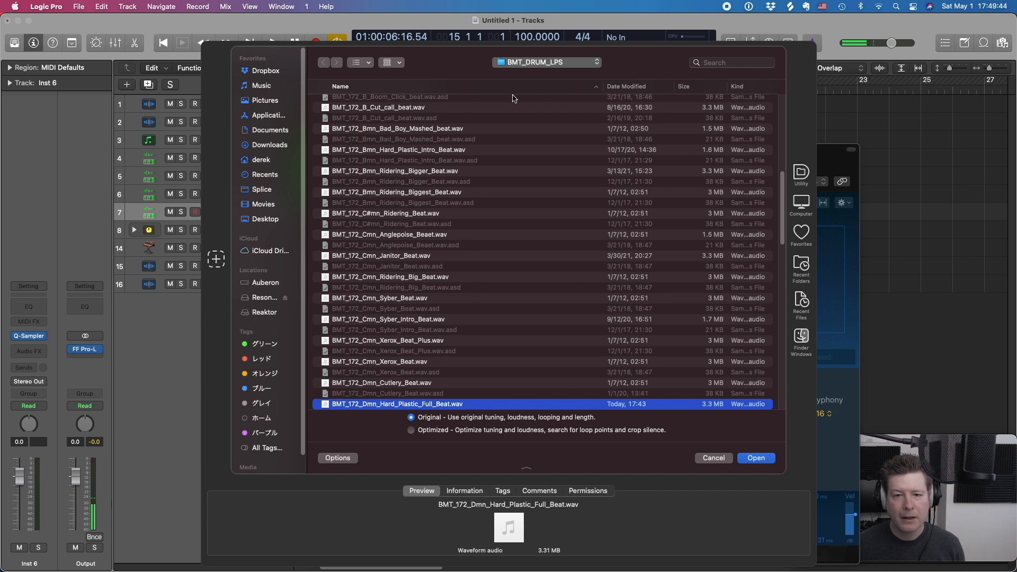
click(525, 64)
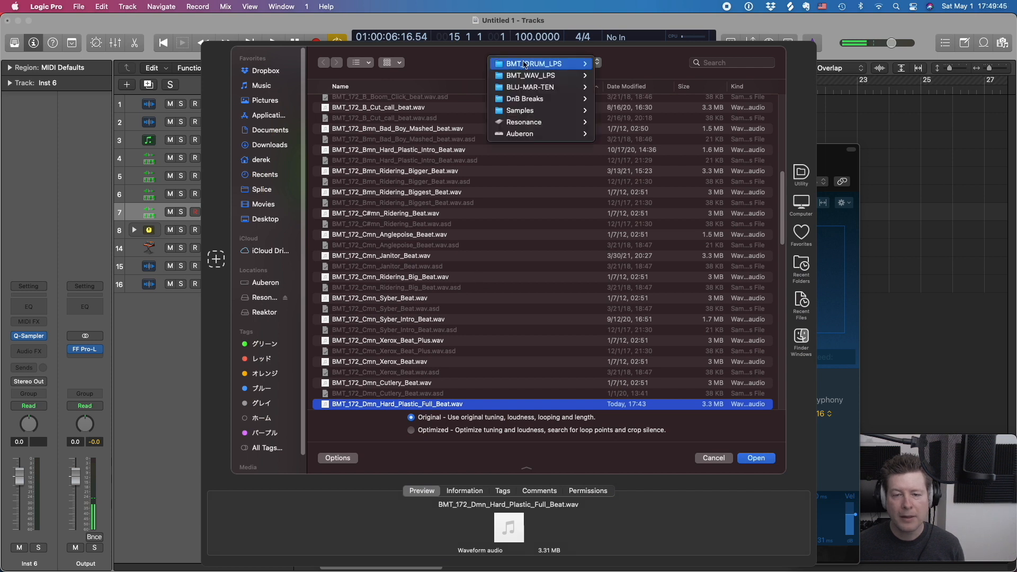
mouse_move(536, 104)
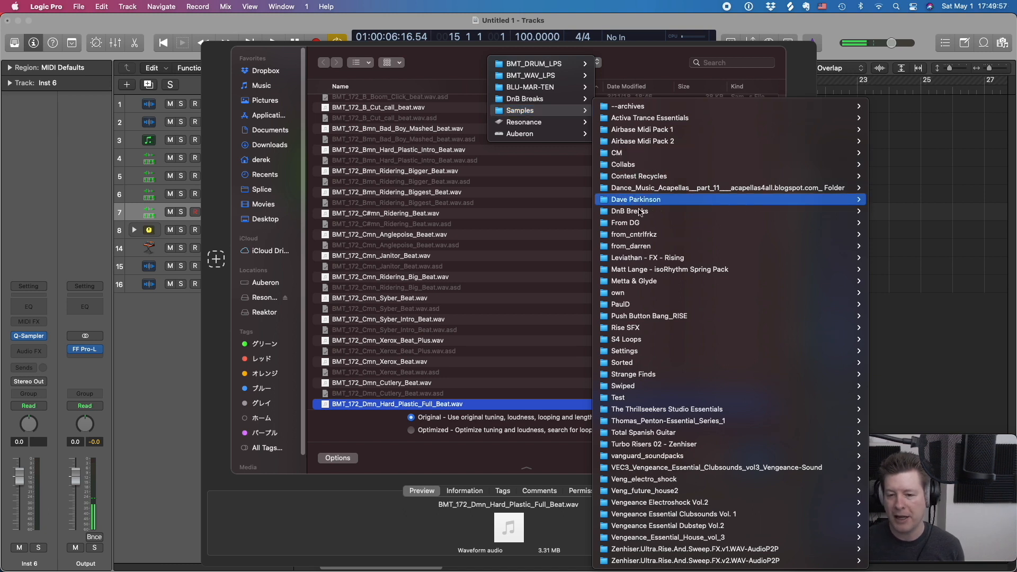
mouse_move(643, 225)
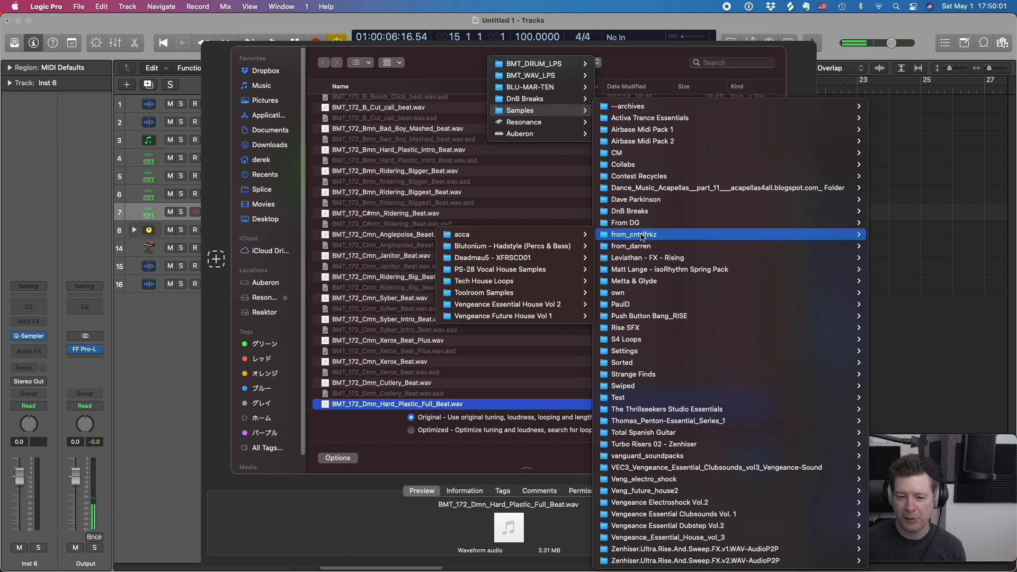
mouse_move(725, 540)
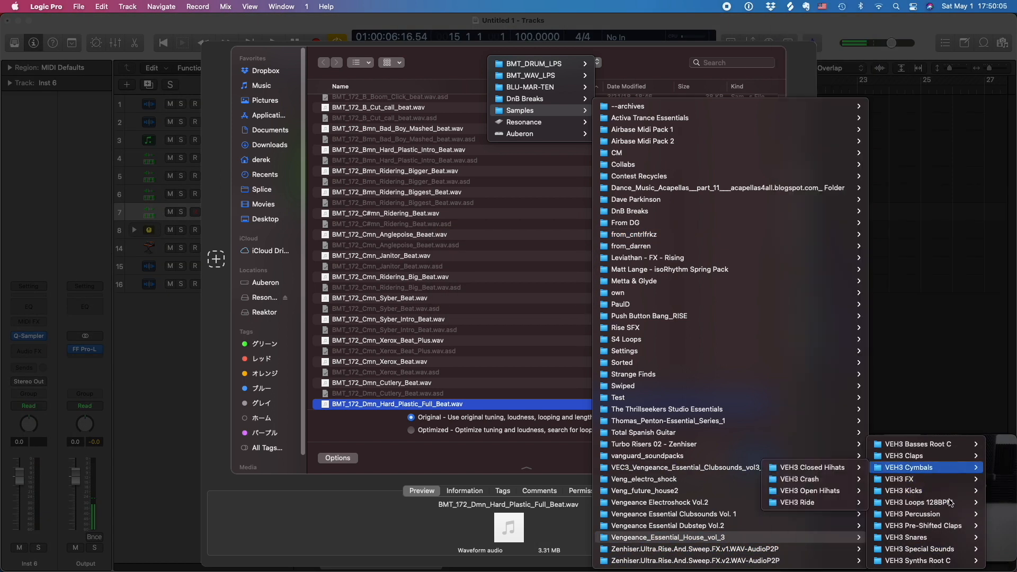
mouse_move(958, 536)
mouse_move(951, 504)
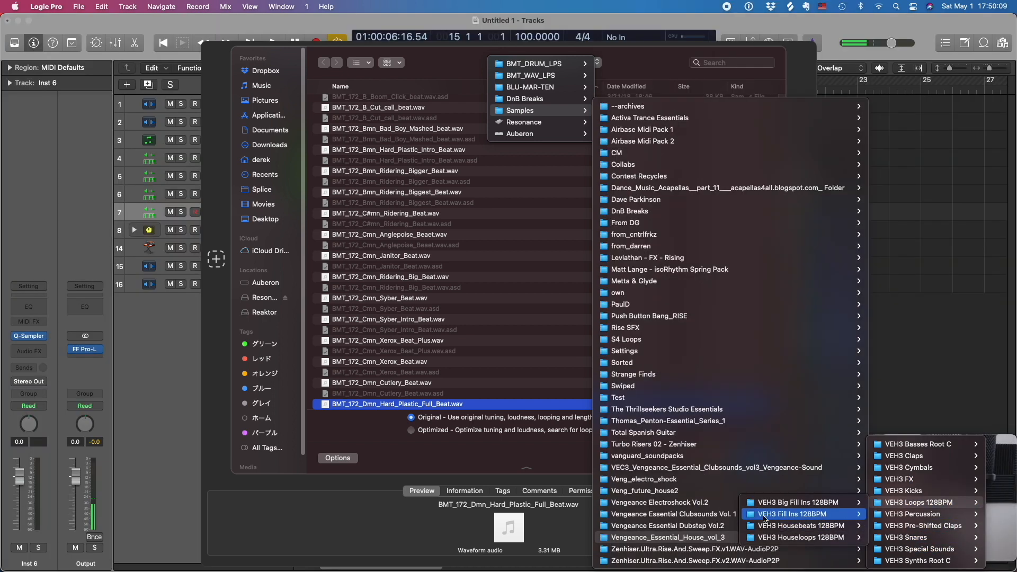
click(773, 525)
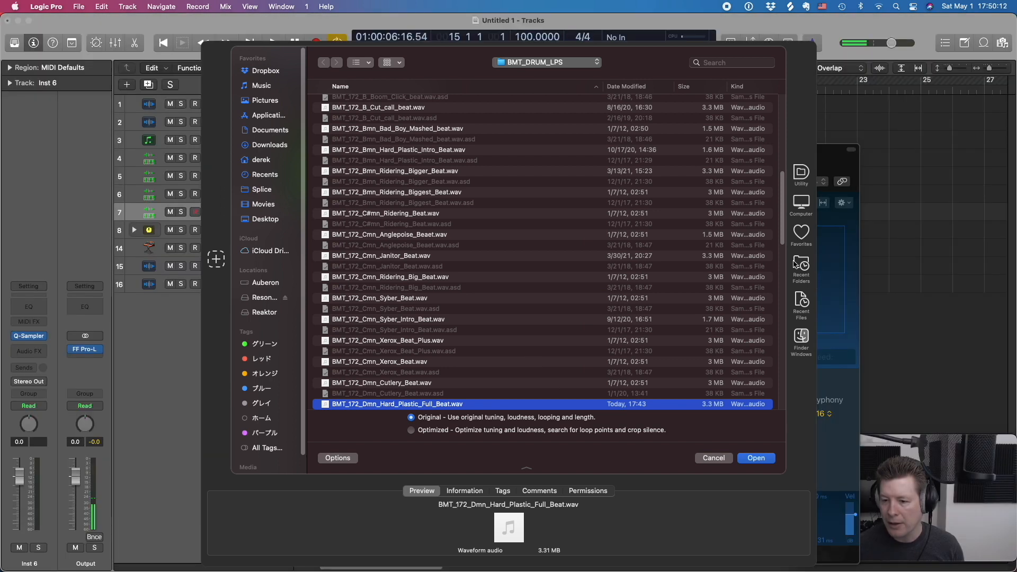
click(800, 264)
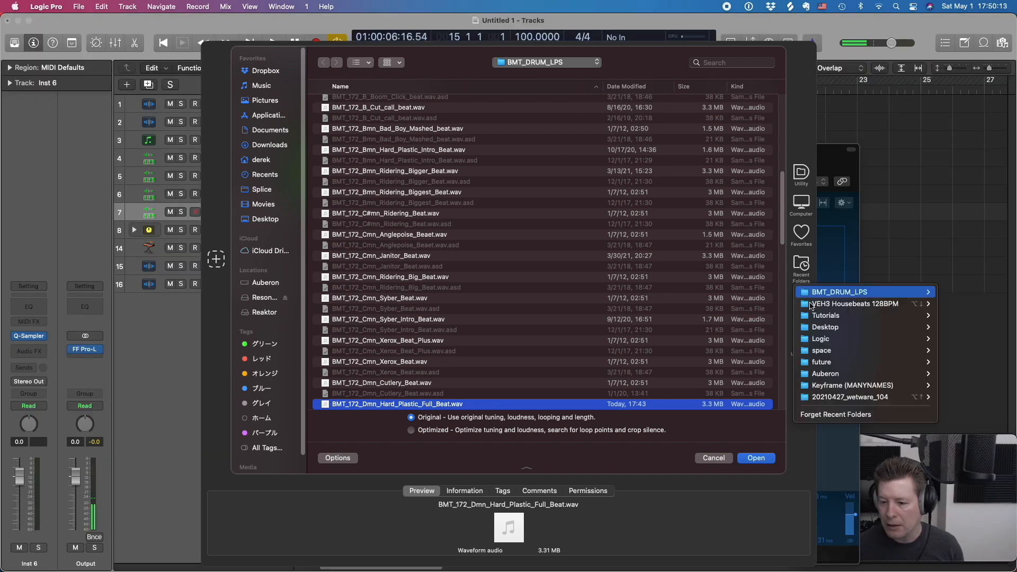
click(836, 303)
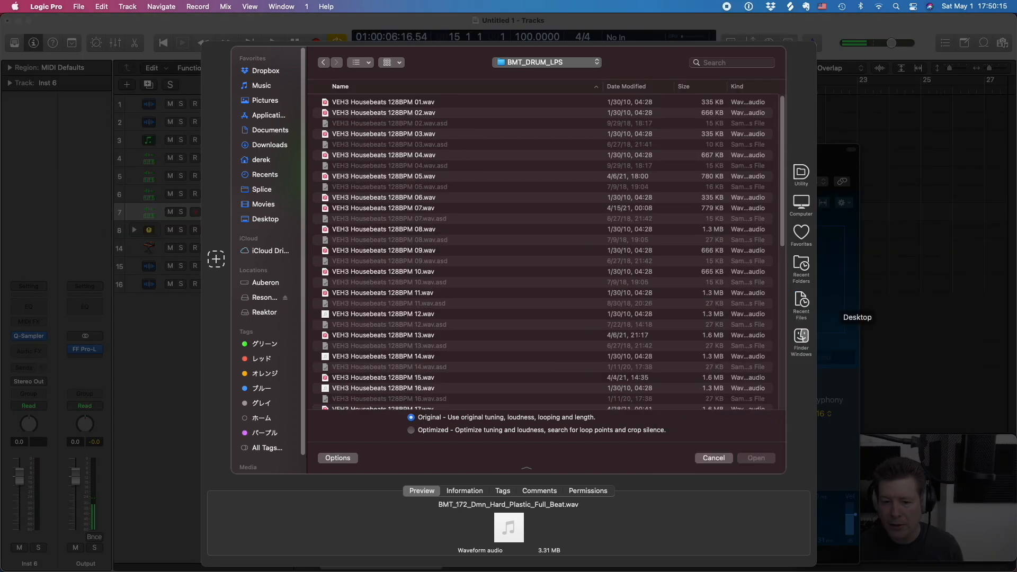
Audition the house beats from number 40 back to 37, leaving VEH3 Housebeats 128BPM 37.wav selected.
scroll(474, 297, down, 5)
click(473, 293)
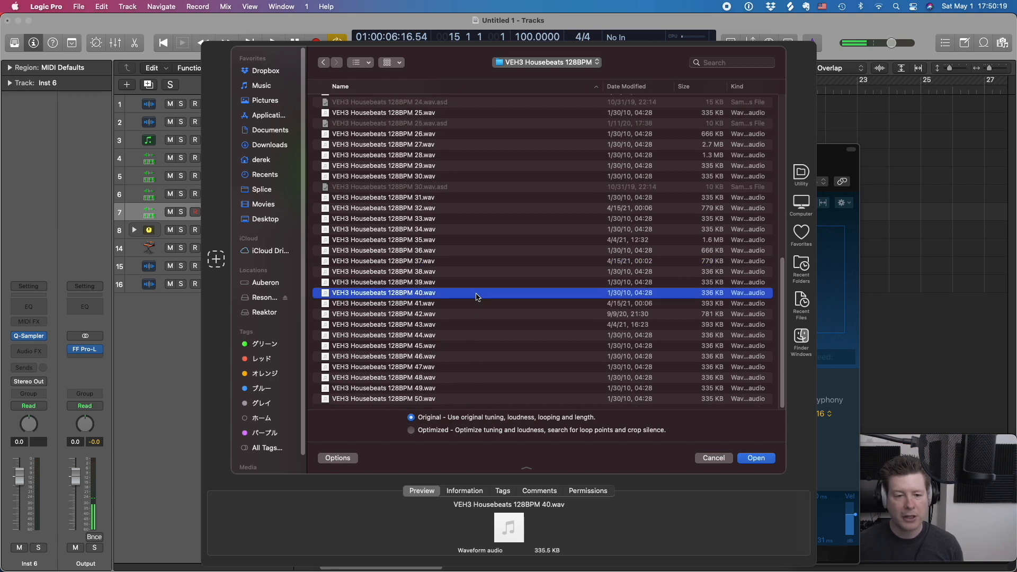
key(space)
key(Up)
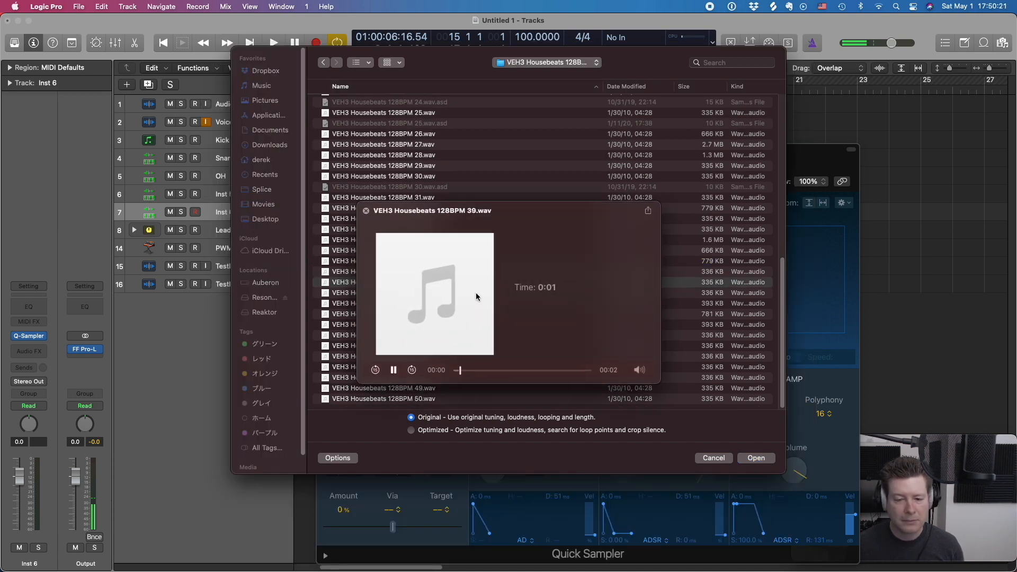
key(Up)
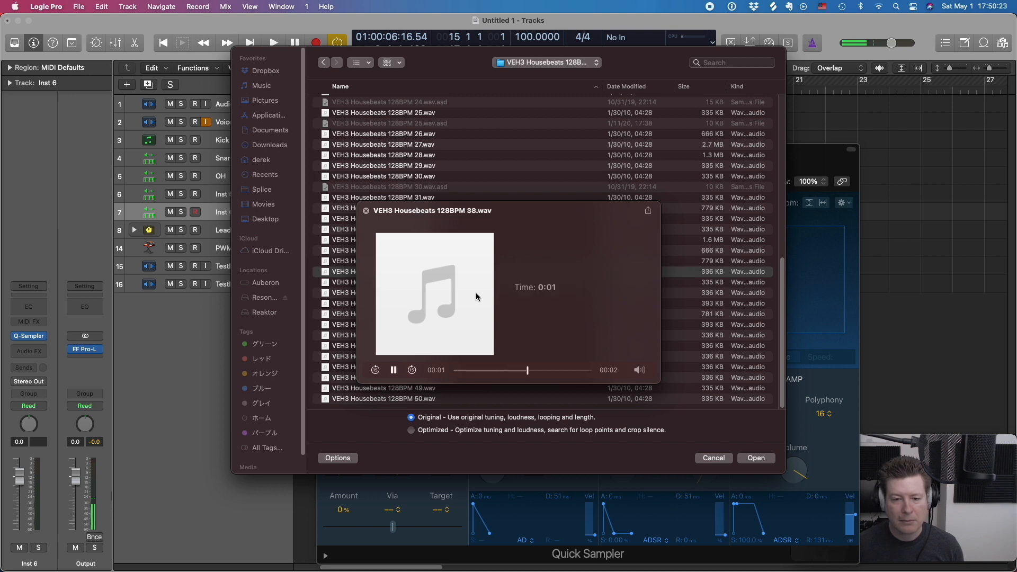
key(Up)
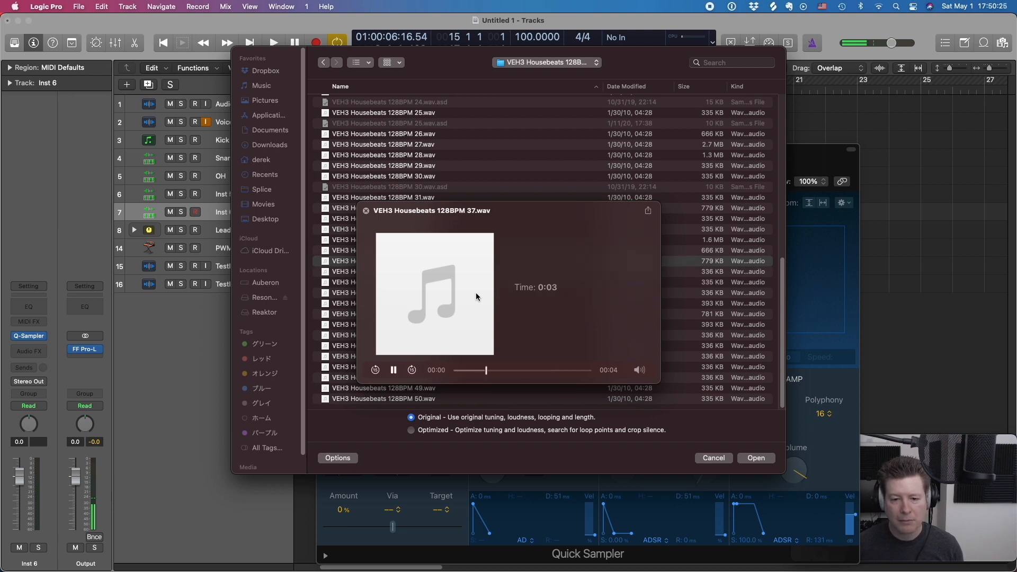
key(space)
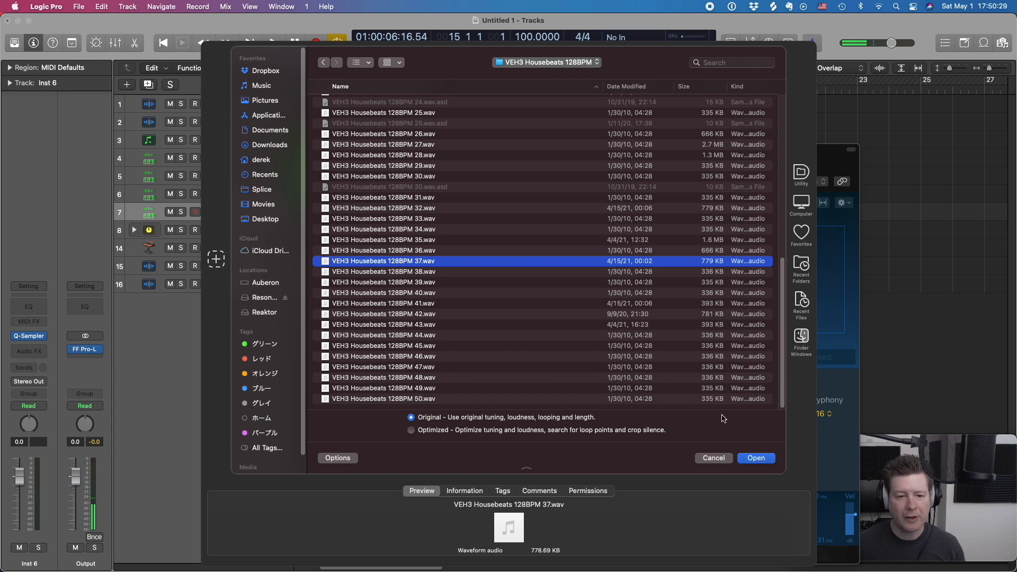
key(space)
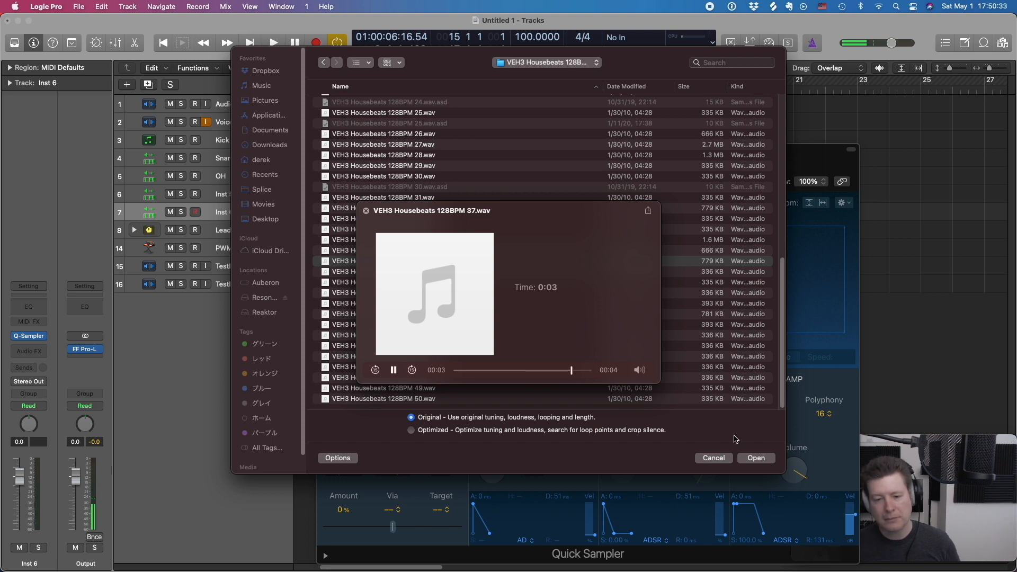
key(space)
Load VEH3 Housebeats 128BPM 37.wav into Quick Sampler and switch it to Slice mode.
click(756, 459)
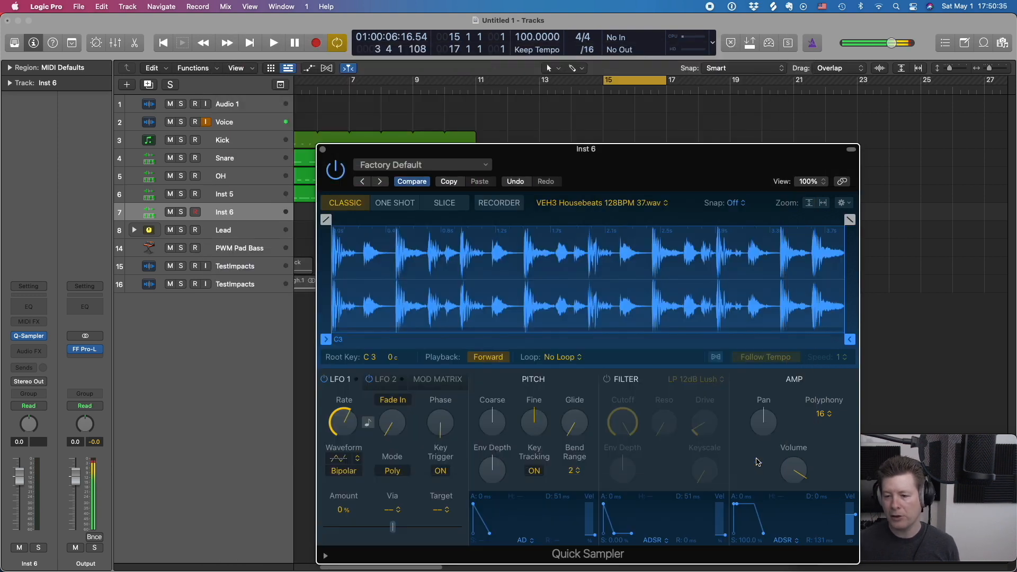
click(452, 207)
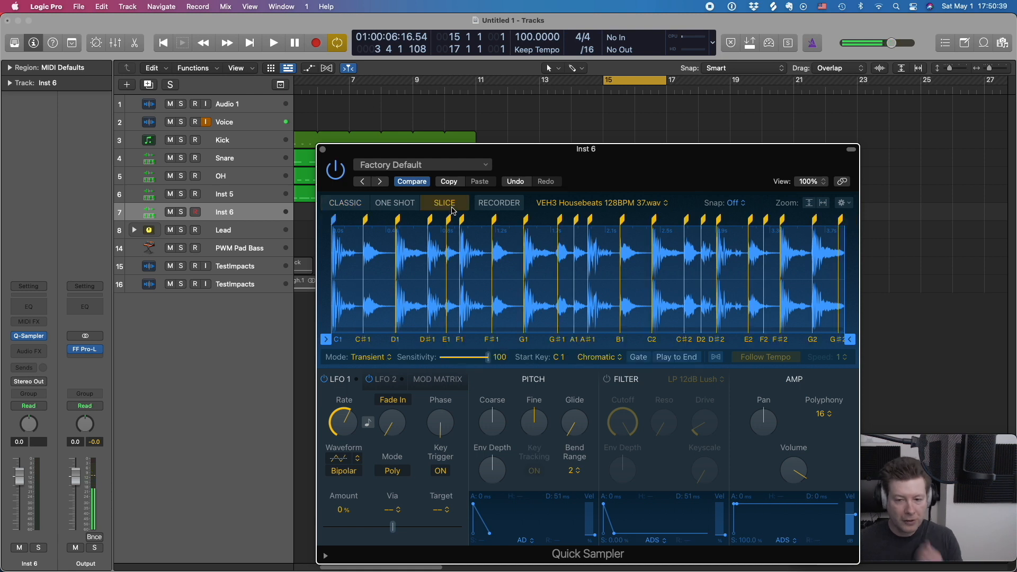
drag(607, 154, 668, 89)
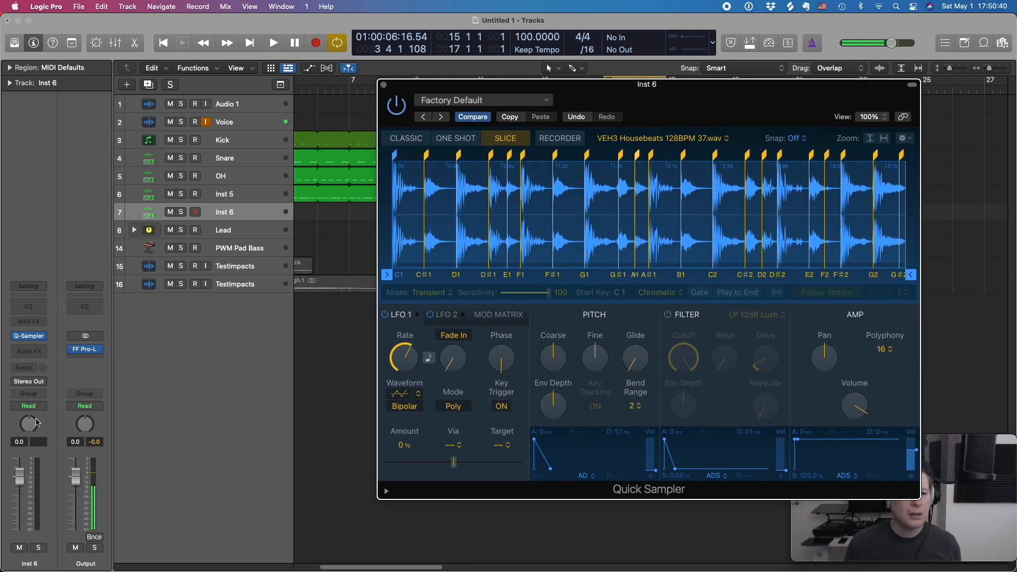
Add a Channel EQ to the Inst 6 track and raise the frequency of its low-cut band.
click(45, 307)
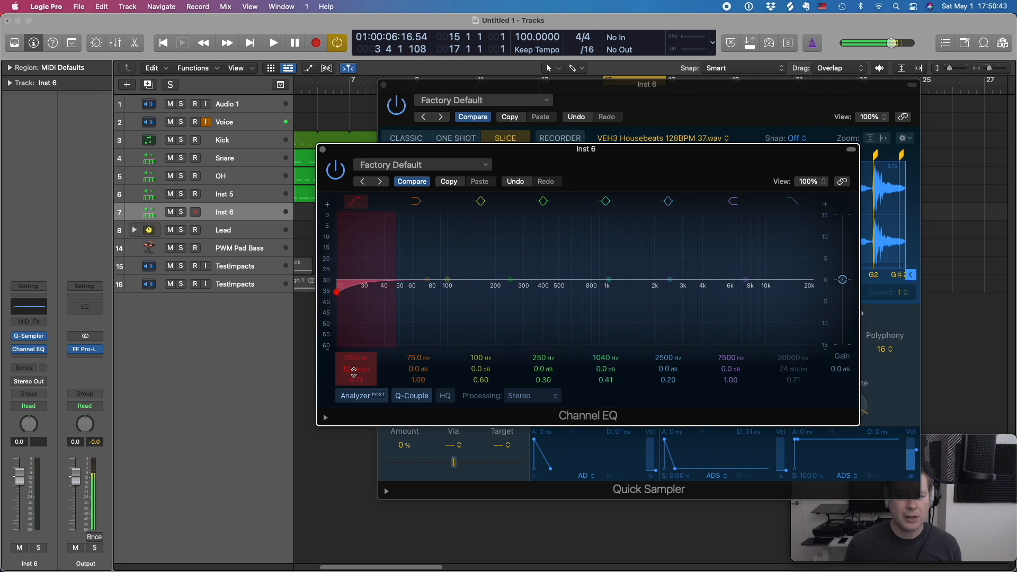
mouse_move(350, 361)
mouse_down()
mouse_move(350, 330)
mouse_move(349, 373)
mouse_up()
click(323, 149)
click(383, 85)
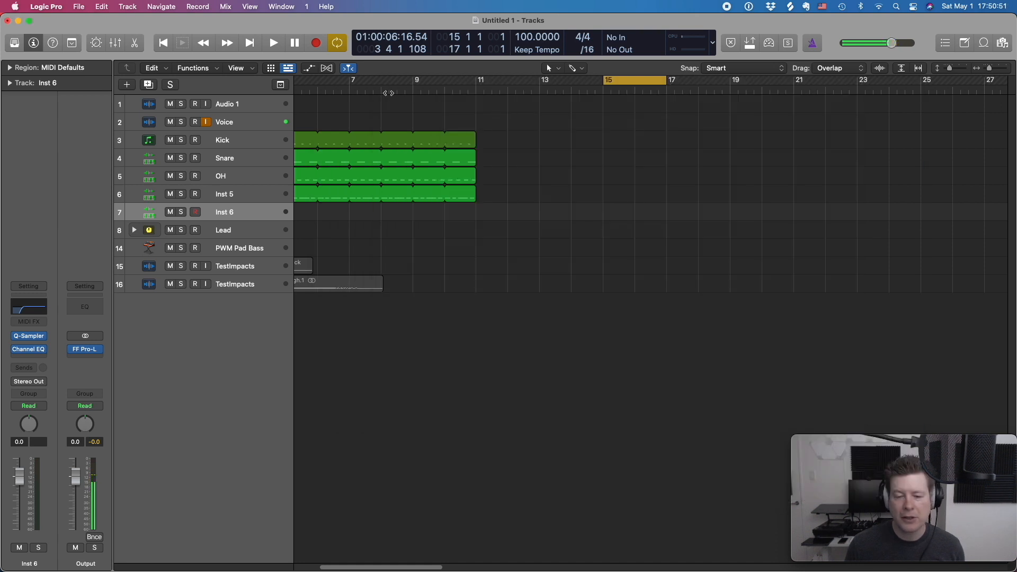
Copy the slice MIDI pattern from Quick Sampler on Inst 6 and place it as a region on that track at bar 15.
click(33, 338)
click(904, 138)
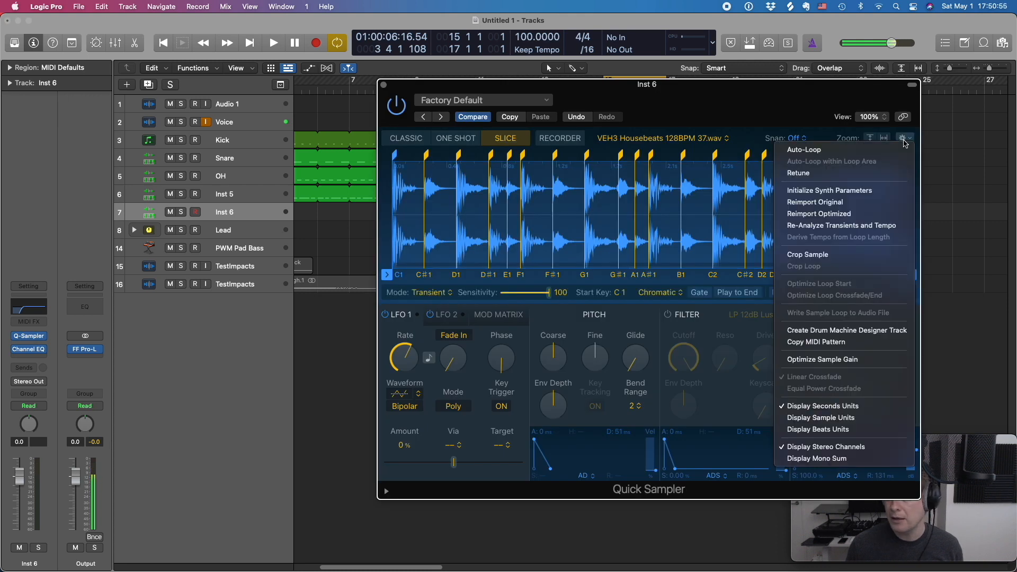
click(846, 345)
click(384, 85)
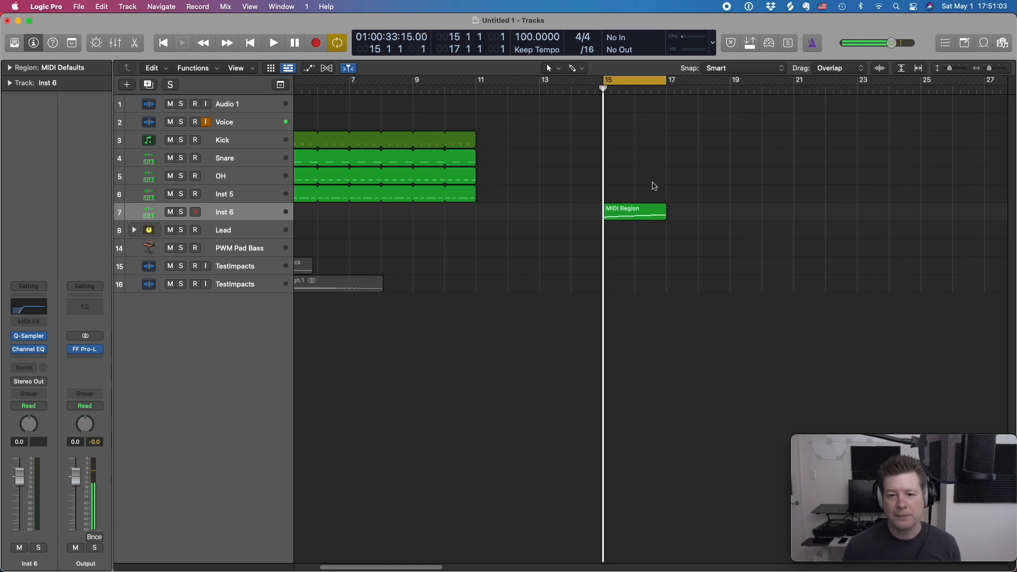
Play back the MIDI region on Inst 6 and examine its slice notes in the Piano Roll.
key(space)
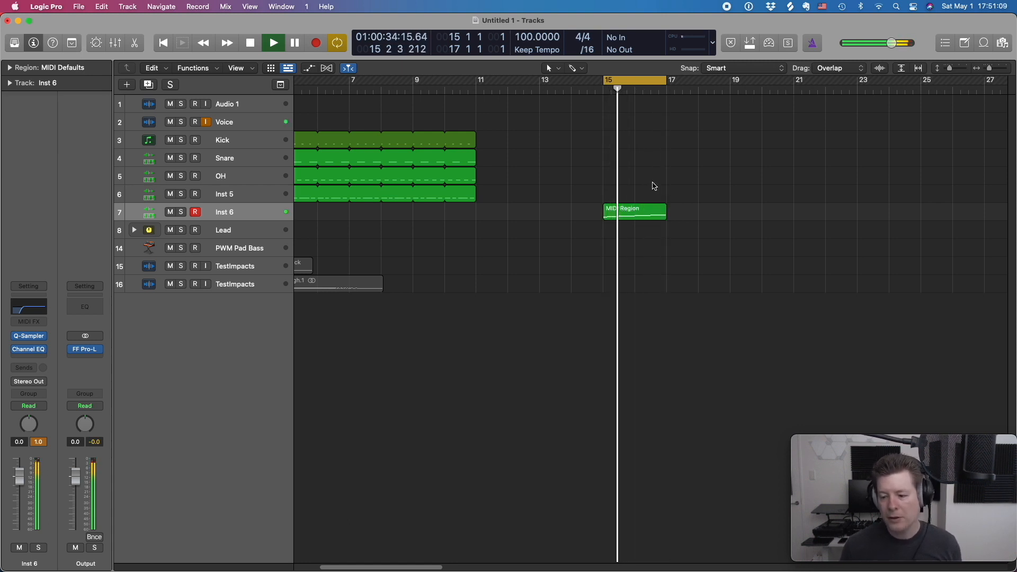
key(space)
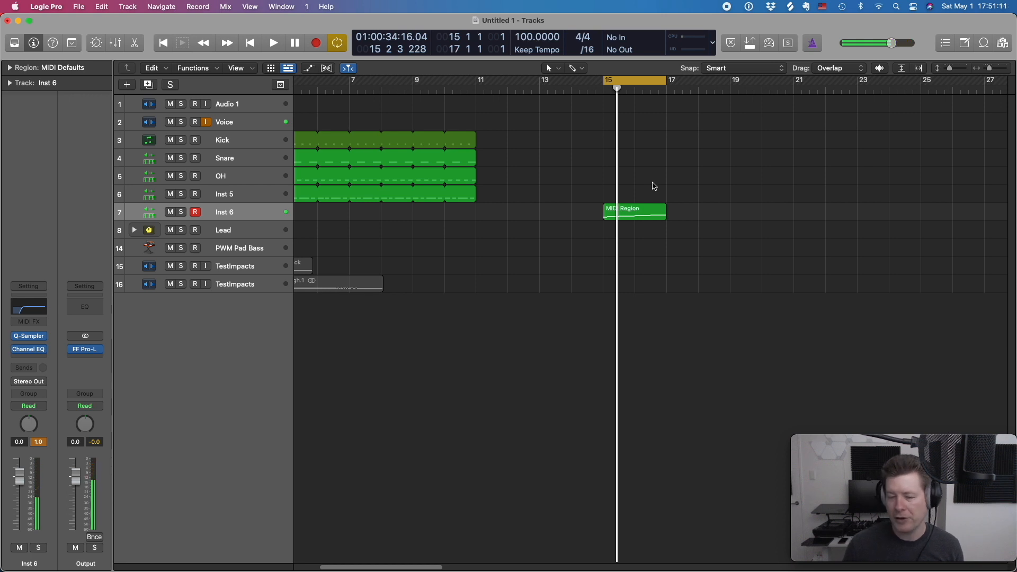
double_click(636, 217)
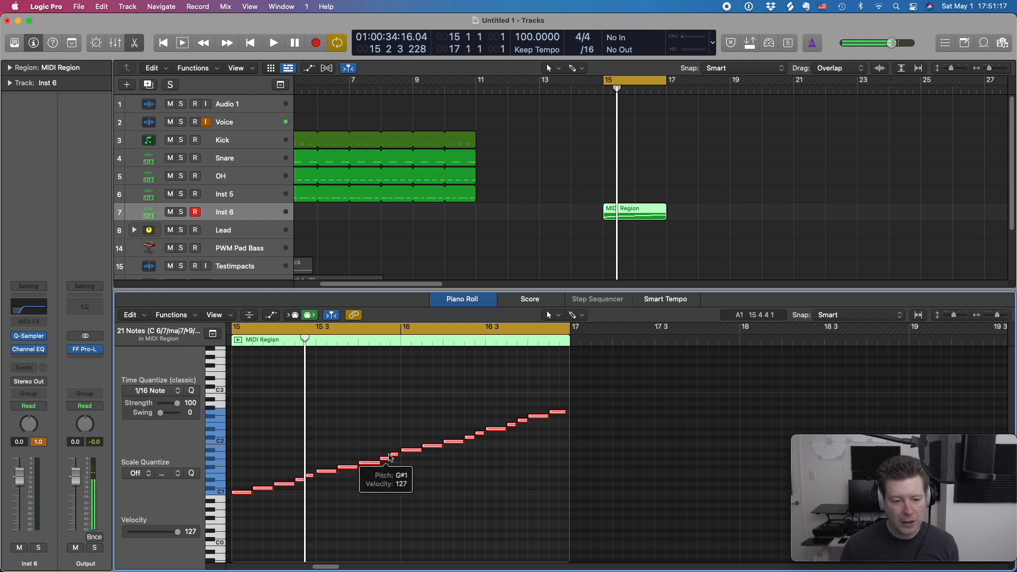
key(e)
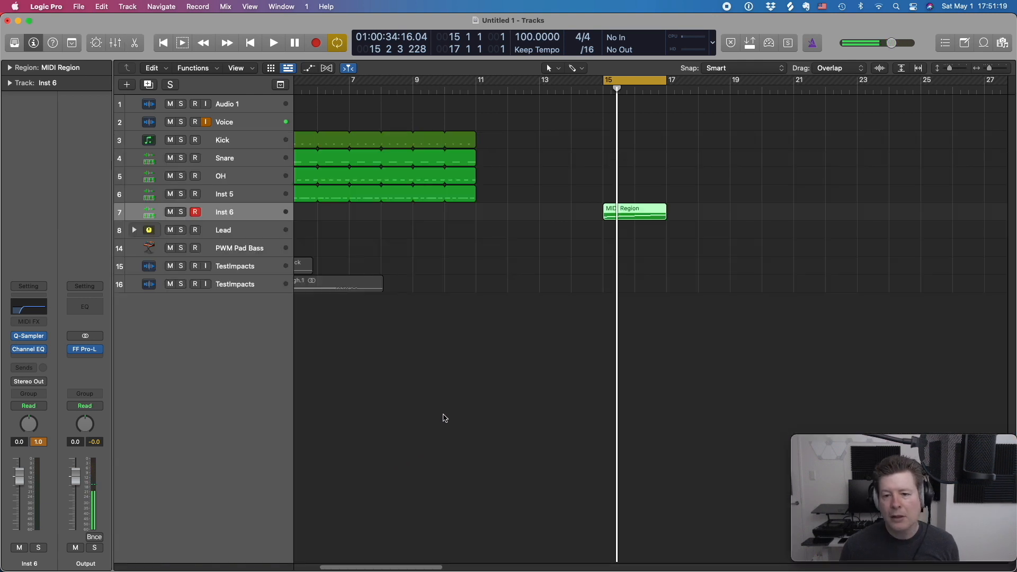
key(space)
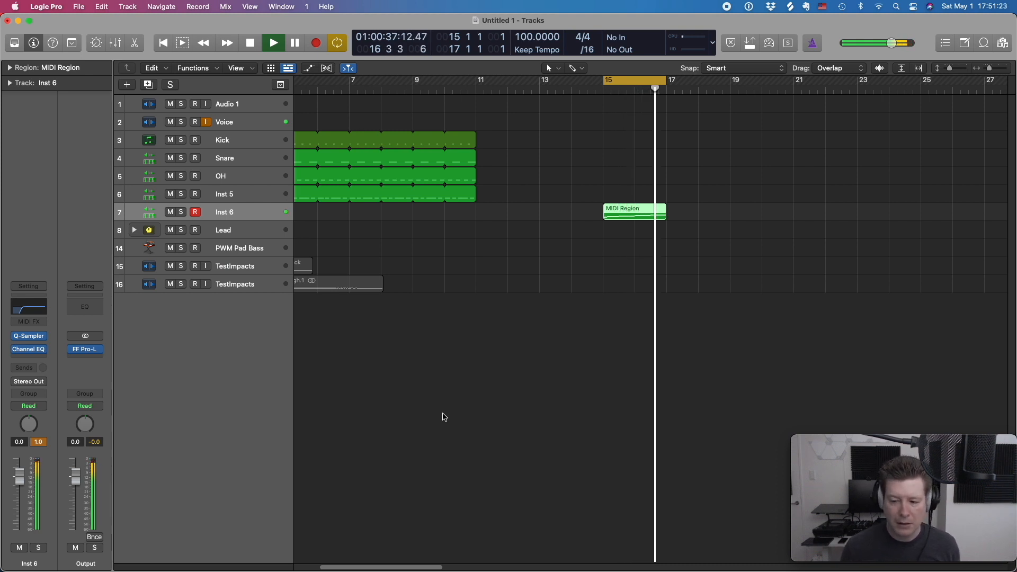
key(space)
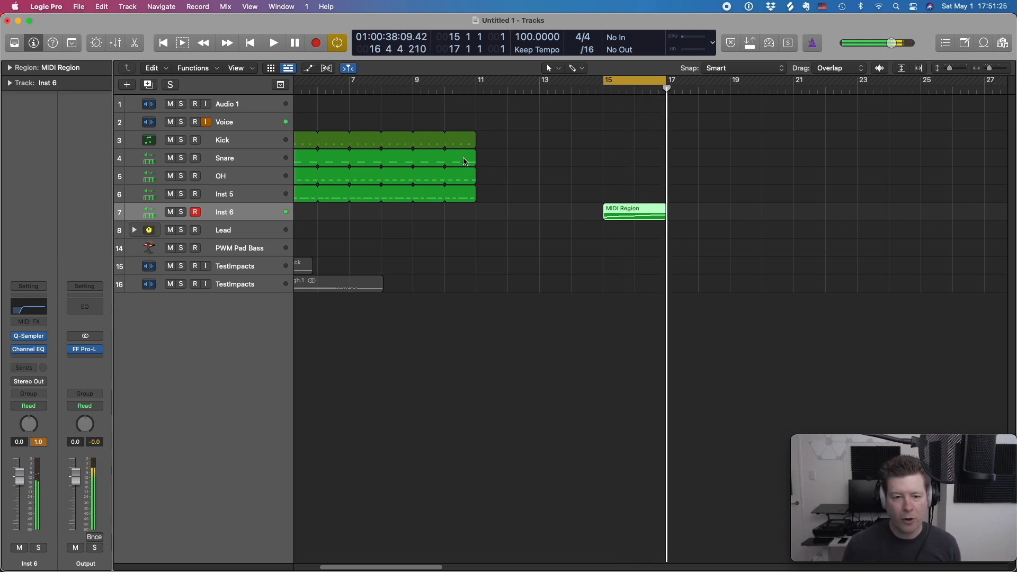
Record a three-note part on the Kick track in bar 15, quantized to 1/16 notes, and loop it up to bar 17.
click(264, 146)
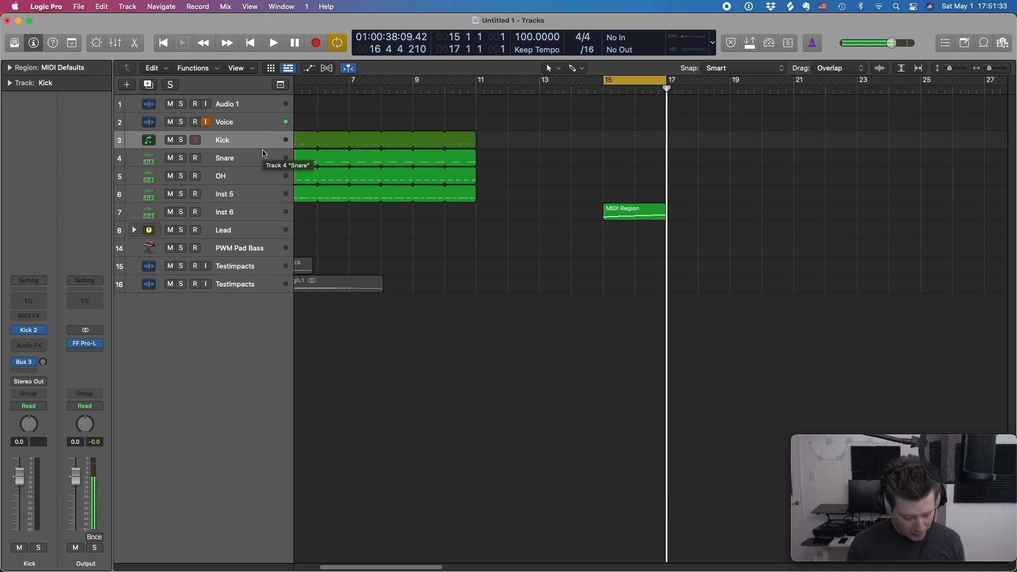
key(r)
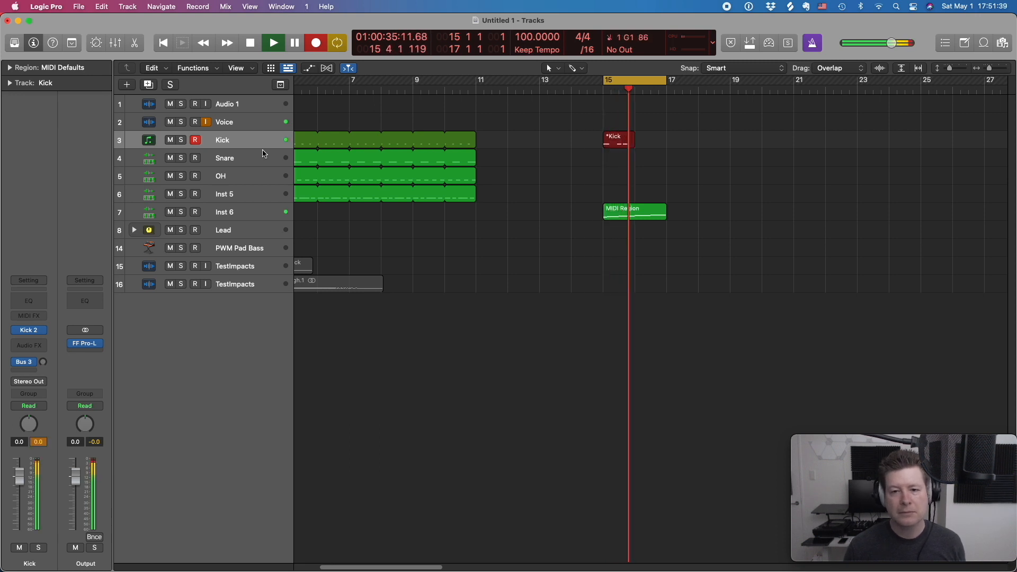
key(space)
double_click(614, 140)
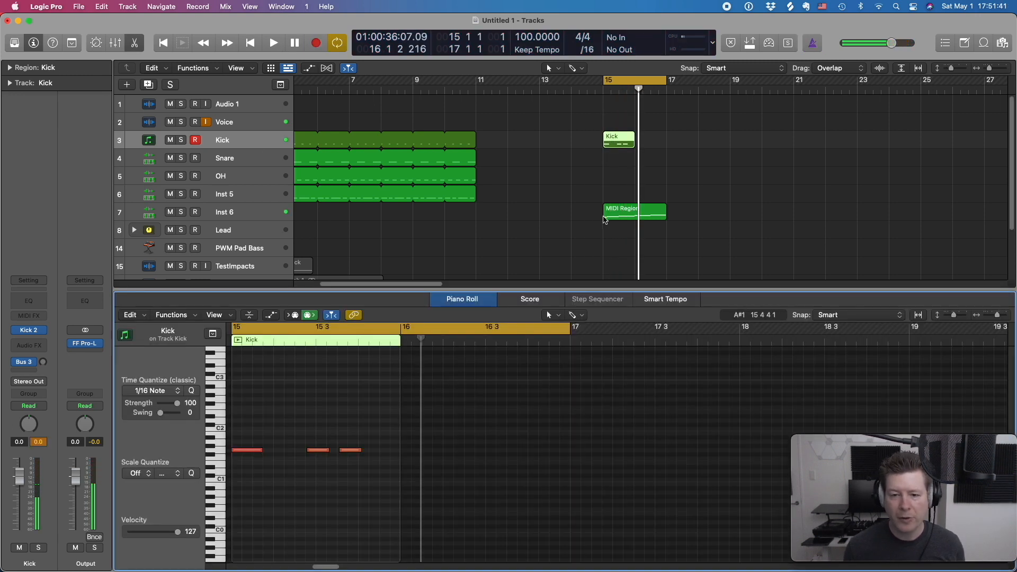
drag(444, 476, 233, 417)
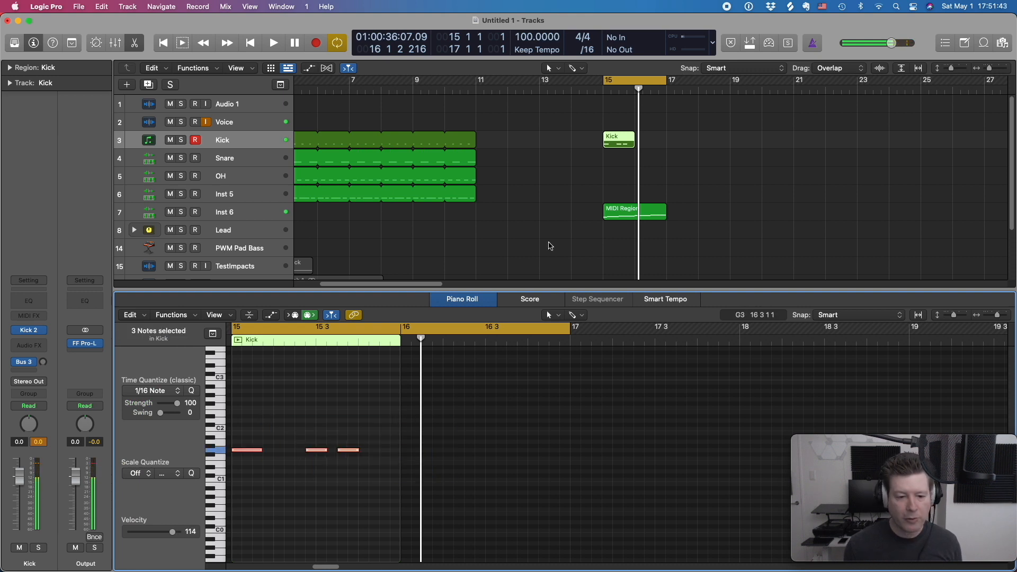
drag(636, 138, 667, 139)
key(space)
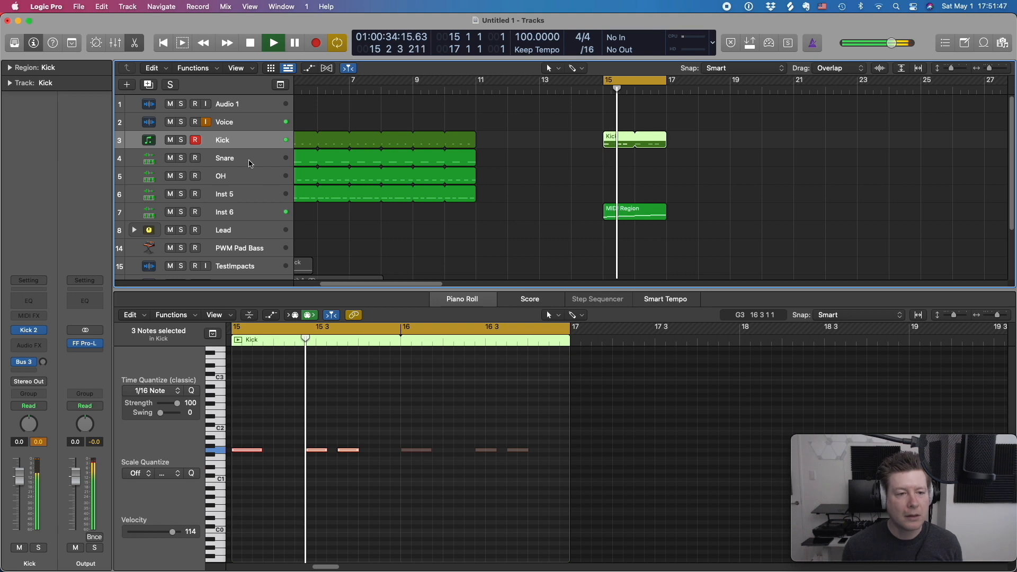
Record a two-note snare part on the Snare track in bar 15 over the playing kick.
key(Down)
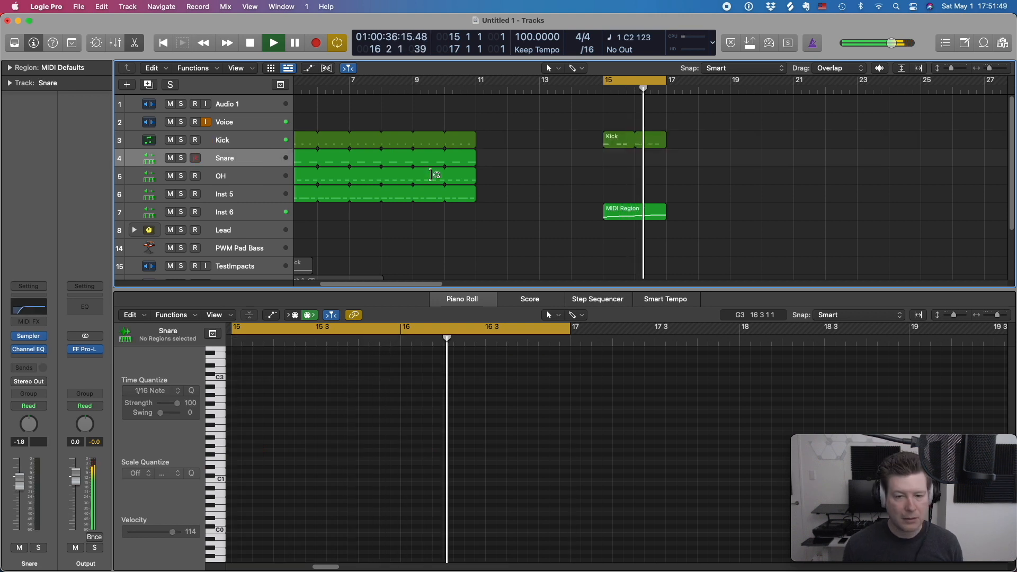
key(r)
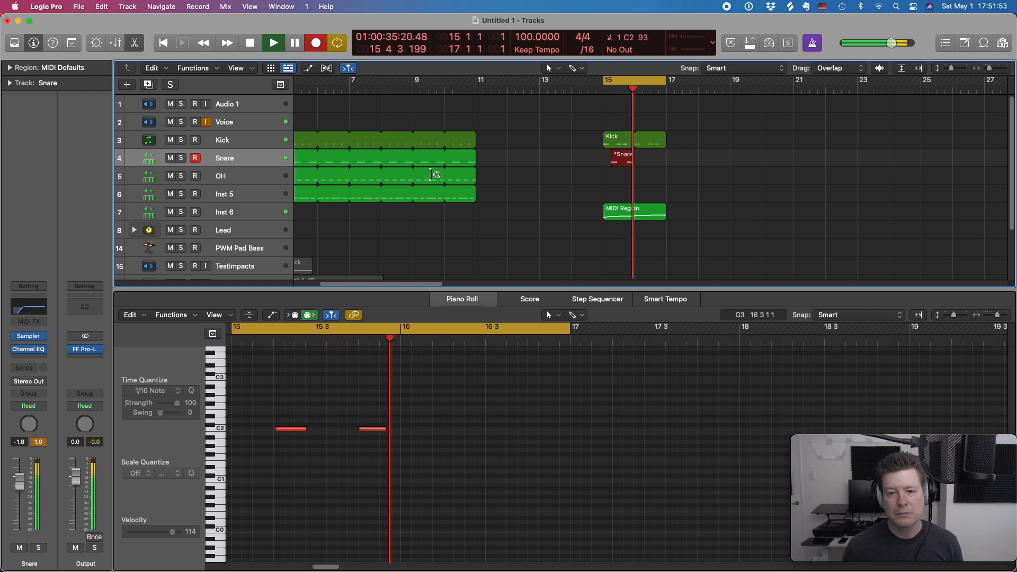
key(space)
Rework the snare notes into two longer, lower-pitched hits on beats 2 and 4 and loop the region up to bar 17.
drag(427, 445, 282, 410)
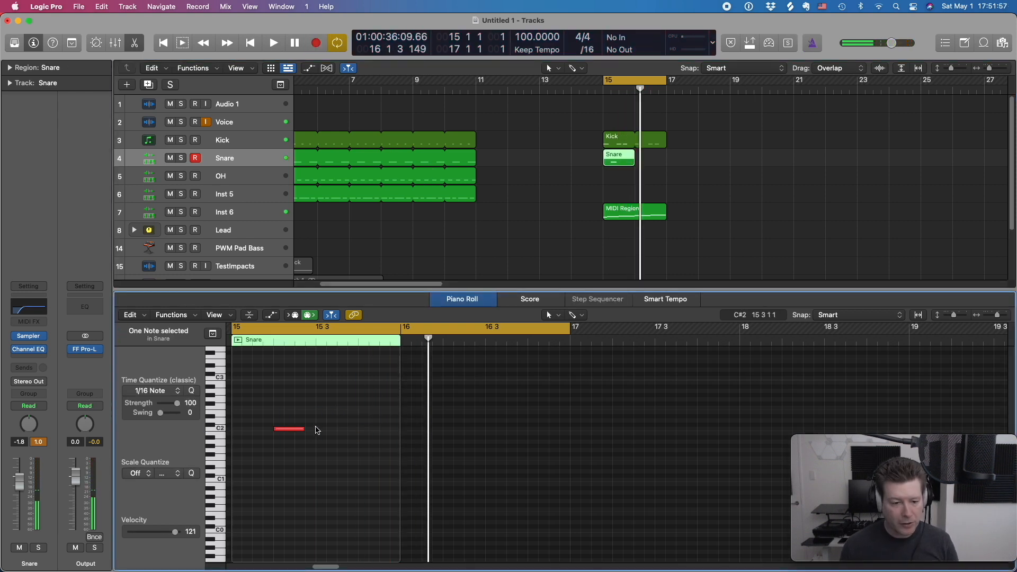
drag(303, 428, 378, 446)
key(space)
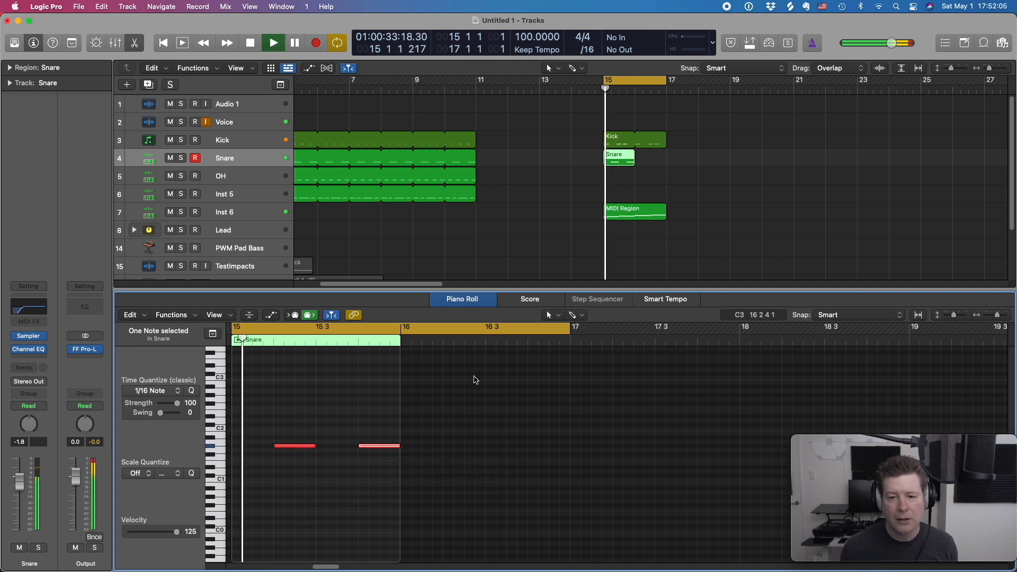
drag(635, 152, 666, 154)
key(e)
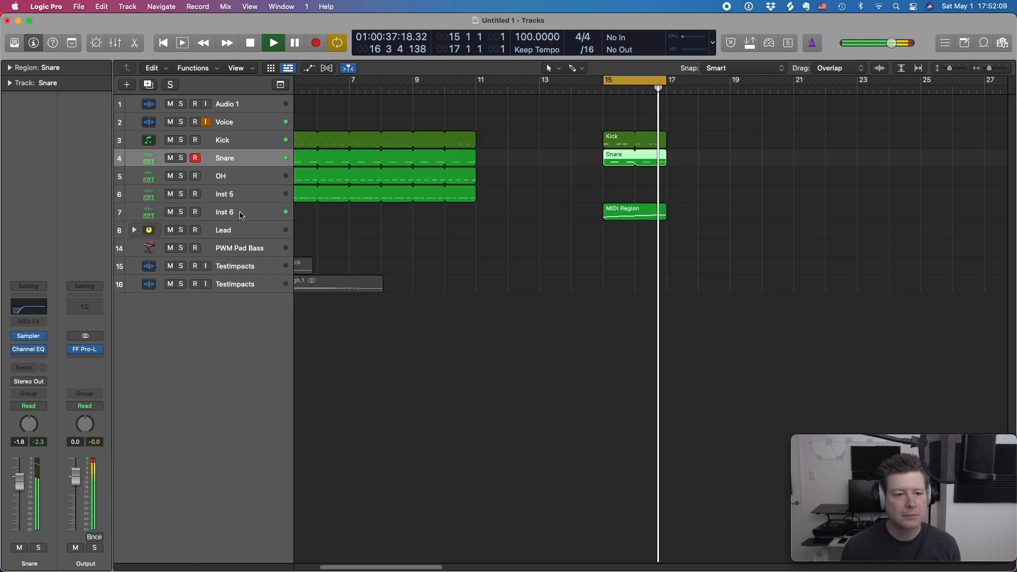
Lower the coarse pitch of Inst 6's Quick Sampler to -5 during loop playback.
click(365, 216)
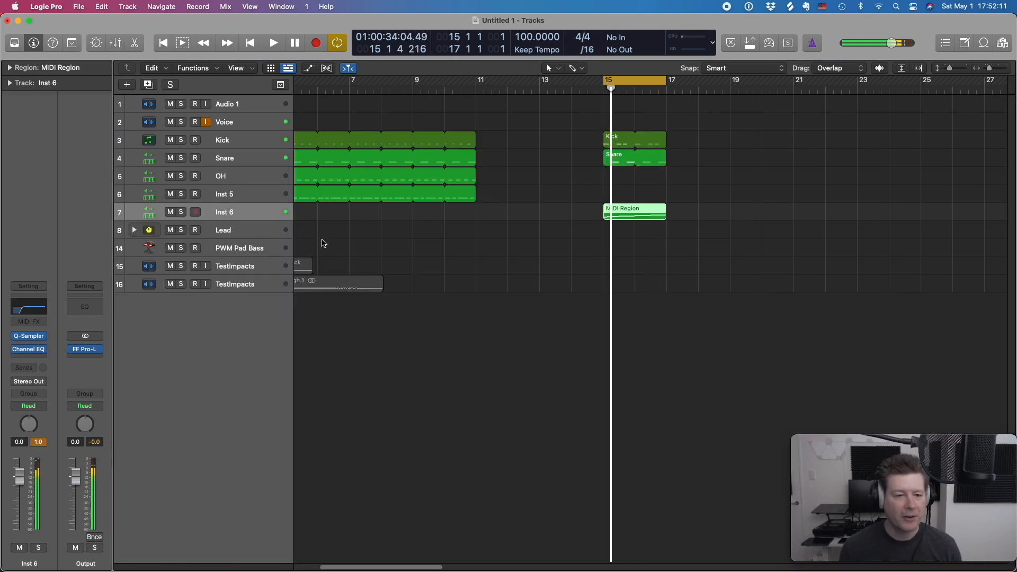
click(32, 337)
drag(699, 100, 356, 91)
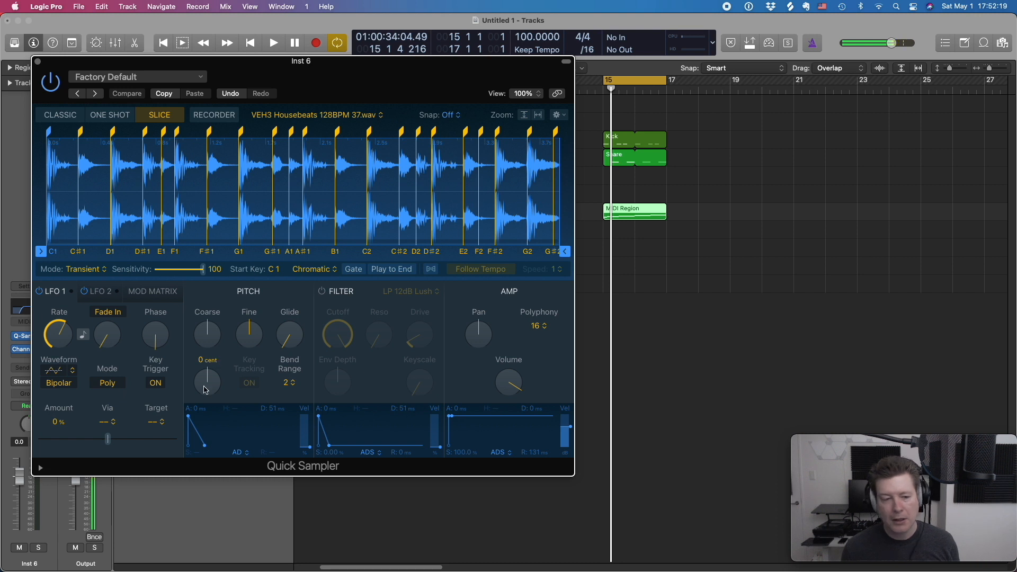
key(space)
mouse_move(207, 342)
mouse_down()
mouse_move(214, 320)
mouse_move(214, 340)
mouse_move(197, 357)
mouse_up()
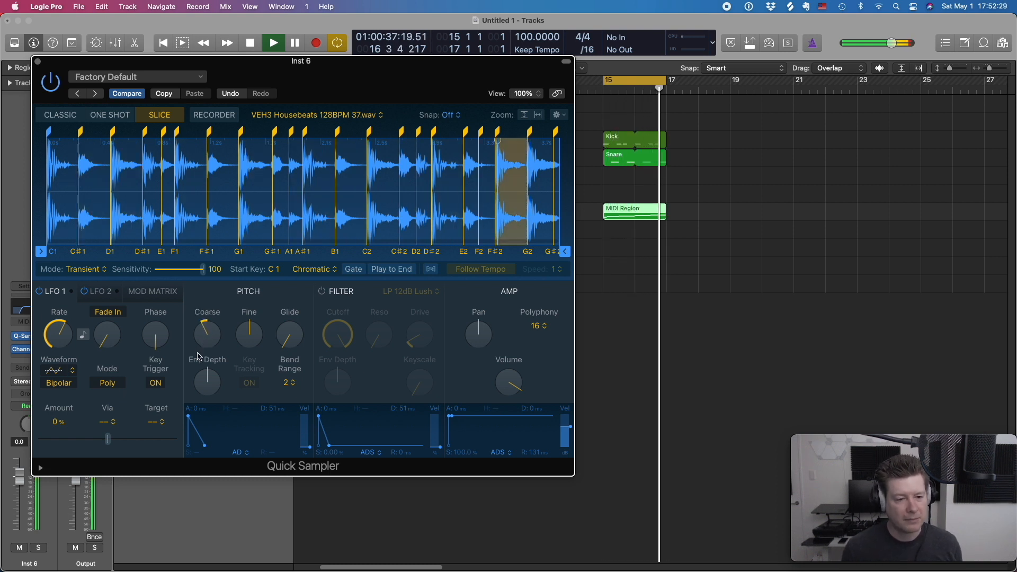
key(space)
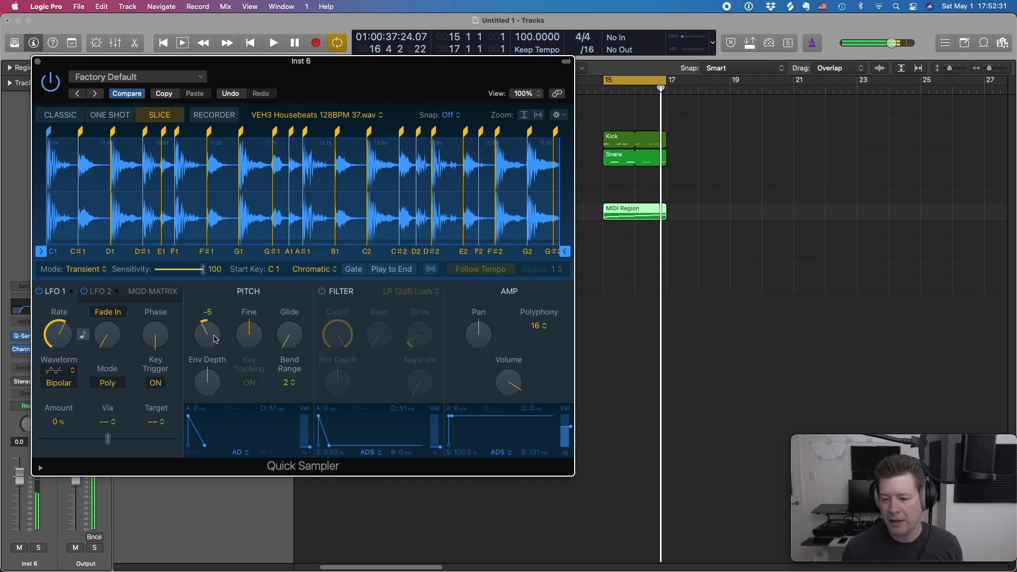
Compare the sliced loop at its original coarse pitch of 0 with the lowered pitch during playback.
key(space)
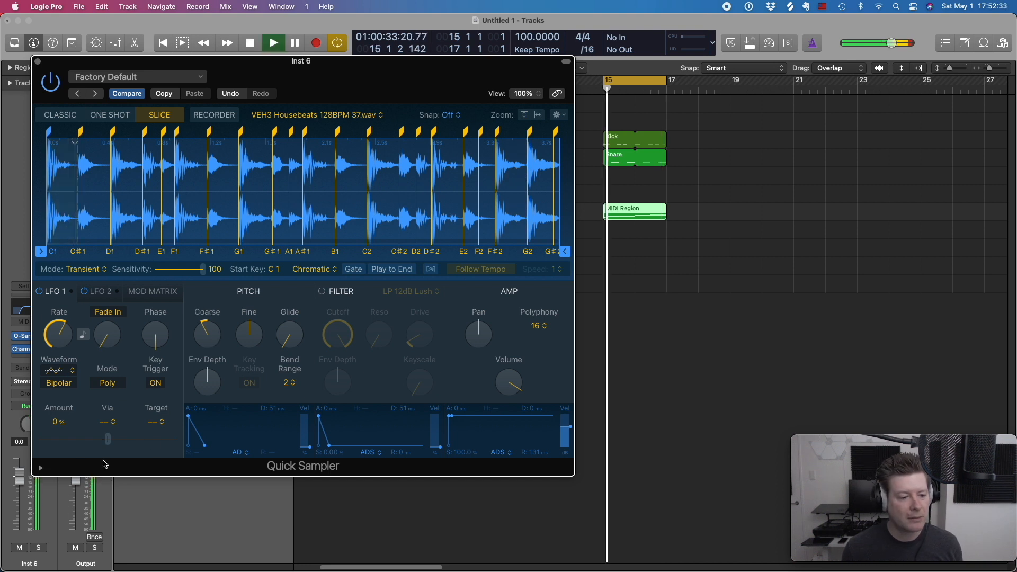
key(space)
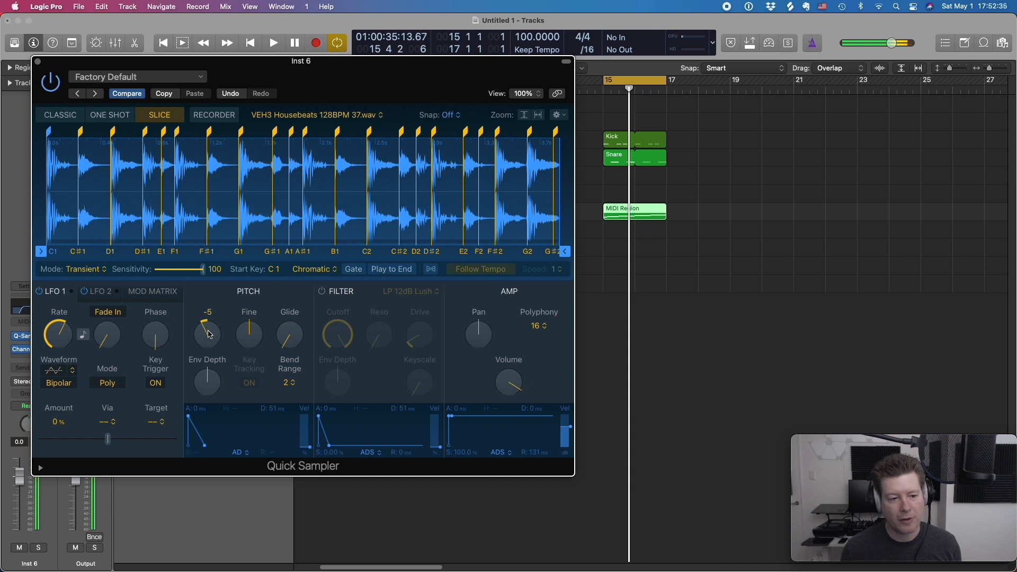
key(space)
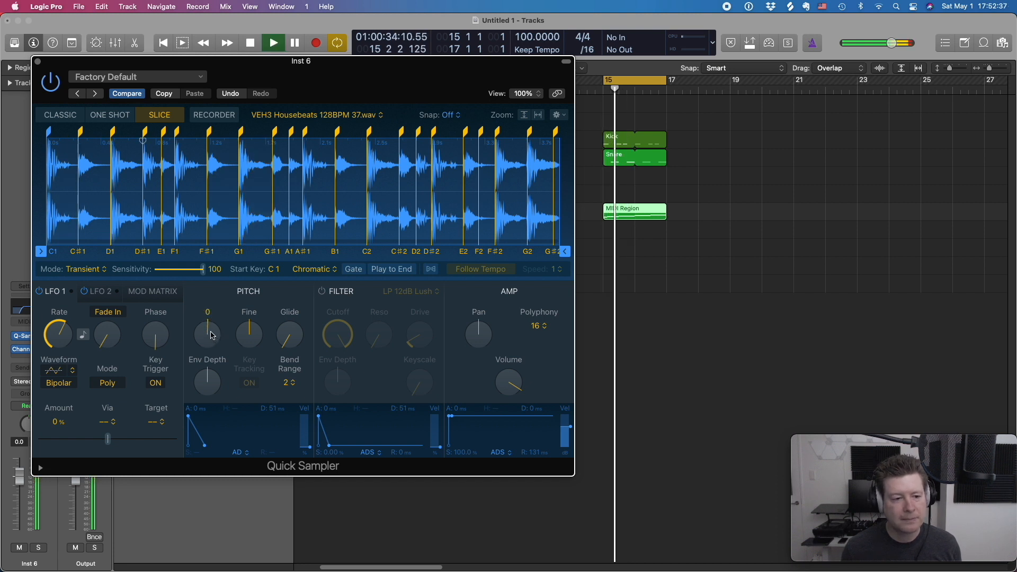
key(space)
drag(208, 335, 206, 340)
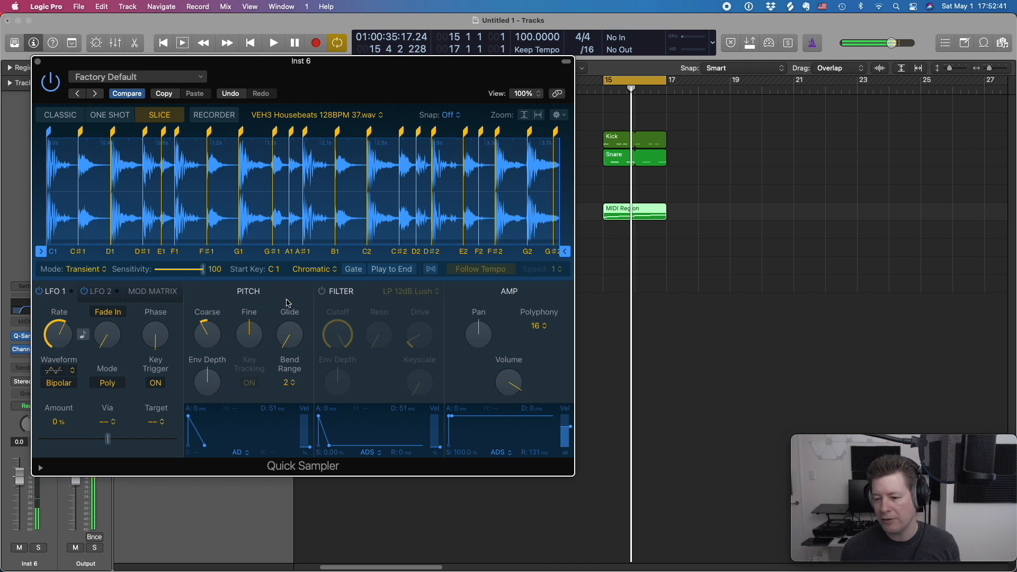
key(space)
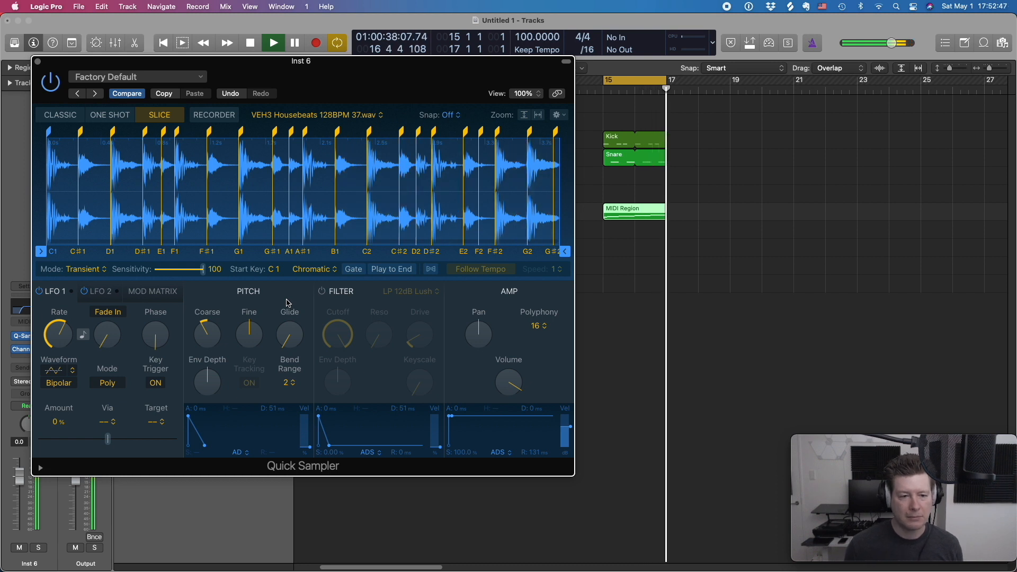
key(space)
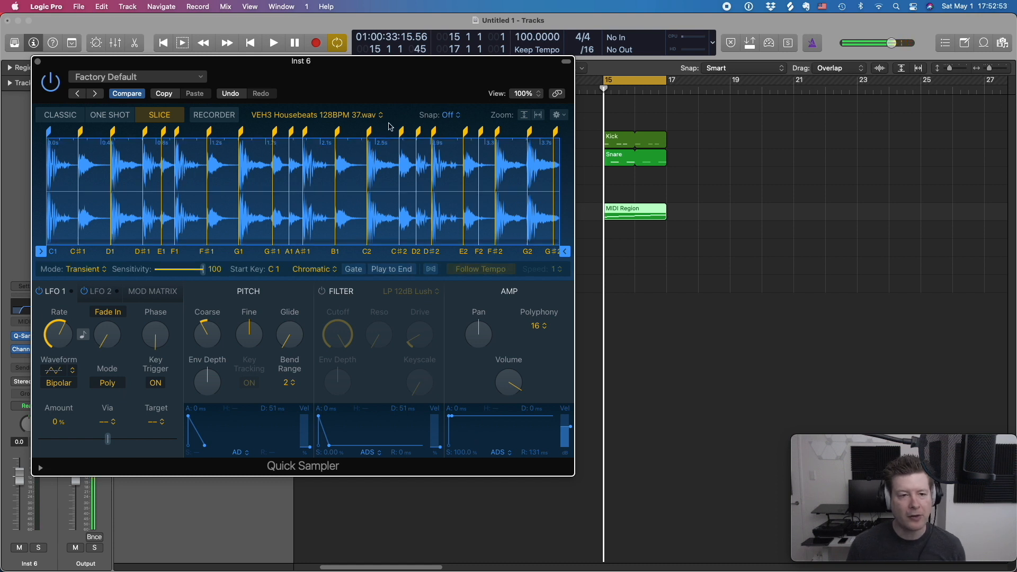
Solo Inst 6 and shape Quick Sampler's amp envelope to 0% sustain with a decay of about 2202 ms.
mouse_move(219, 341)
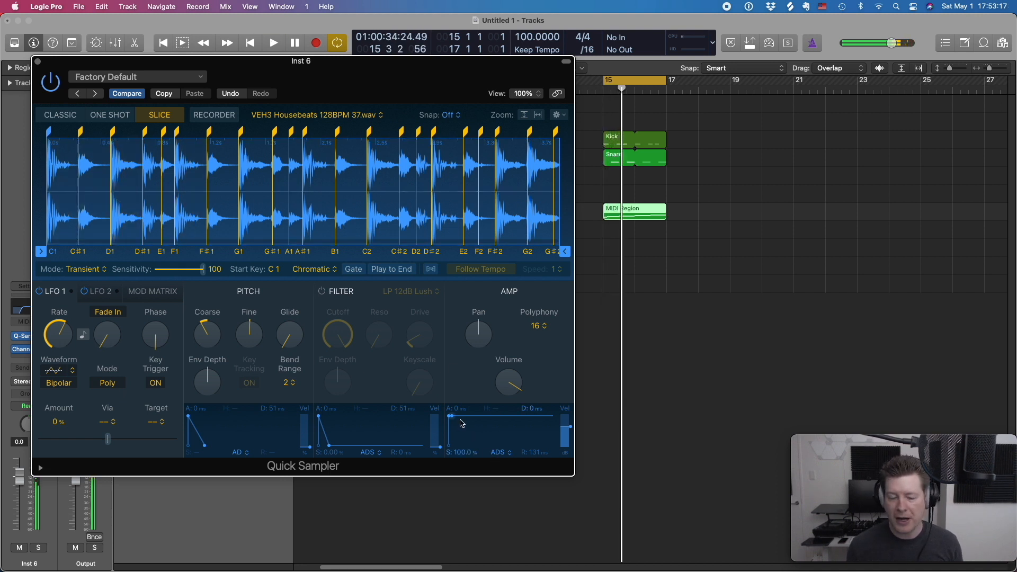
drag(181, 63, 510, 144)
click(183, 213)
drag(591, 158, 271, 93)
key(space)
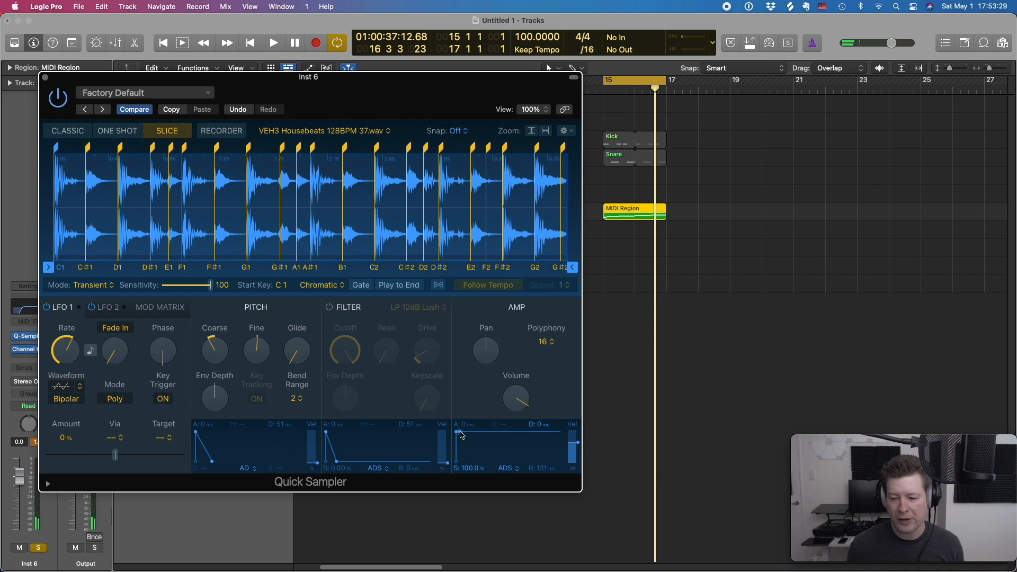
key(space)
drag(459, 432, 569, 460)
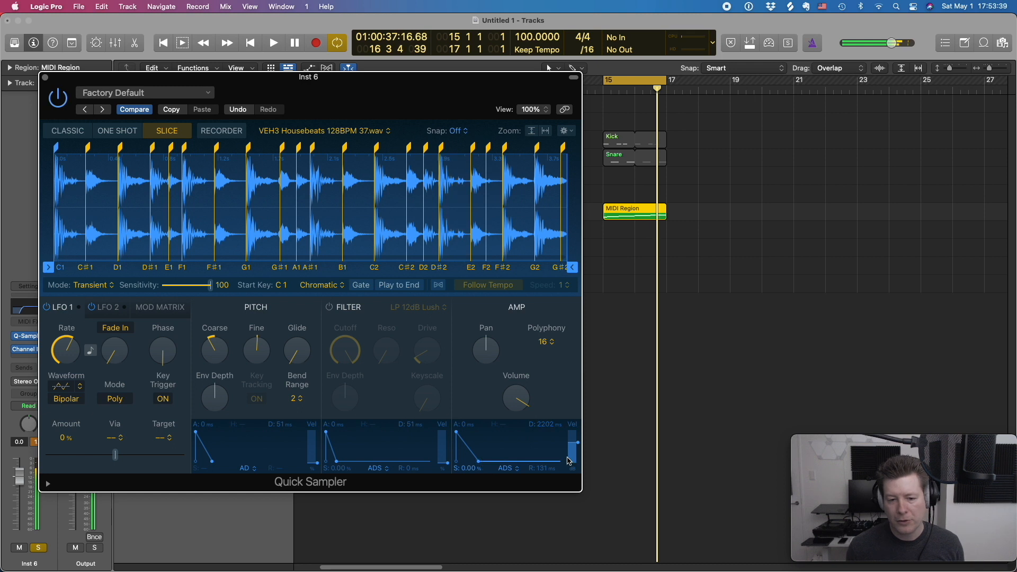
Unsolo Inst 6 and adjust the amp envelope decay to about 2007 ms with the full loop playing.
drag(470, 104, 702, 149)
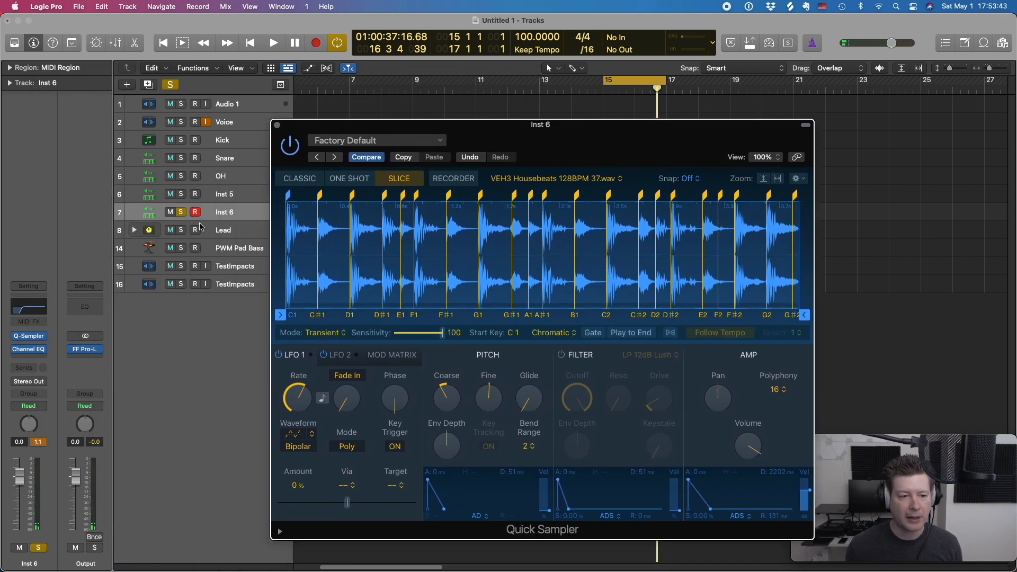
click(181, 212)
key(space)
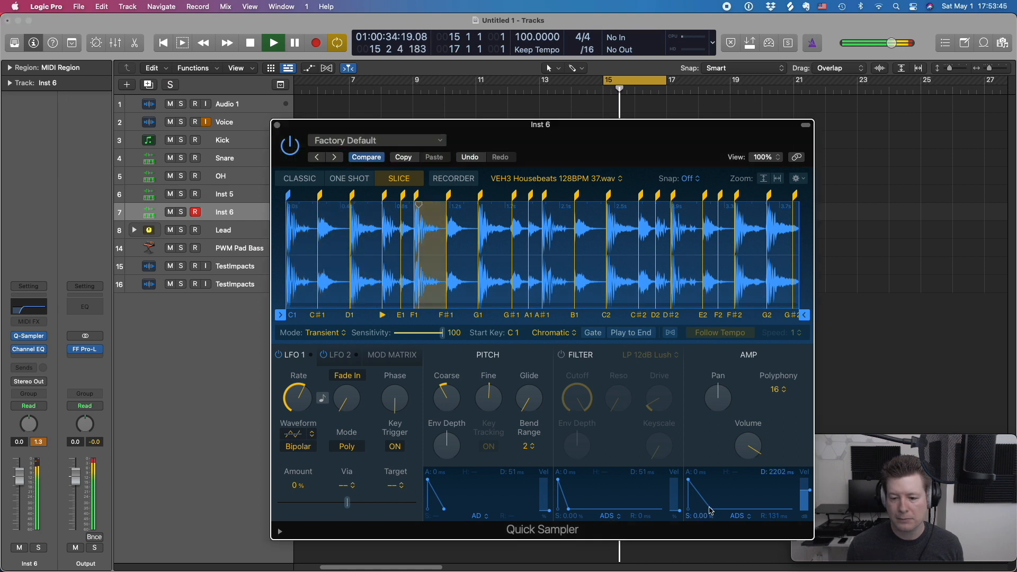
drag(710, 509, 727, 510)
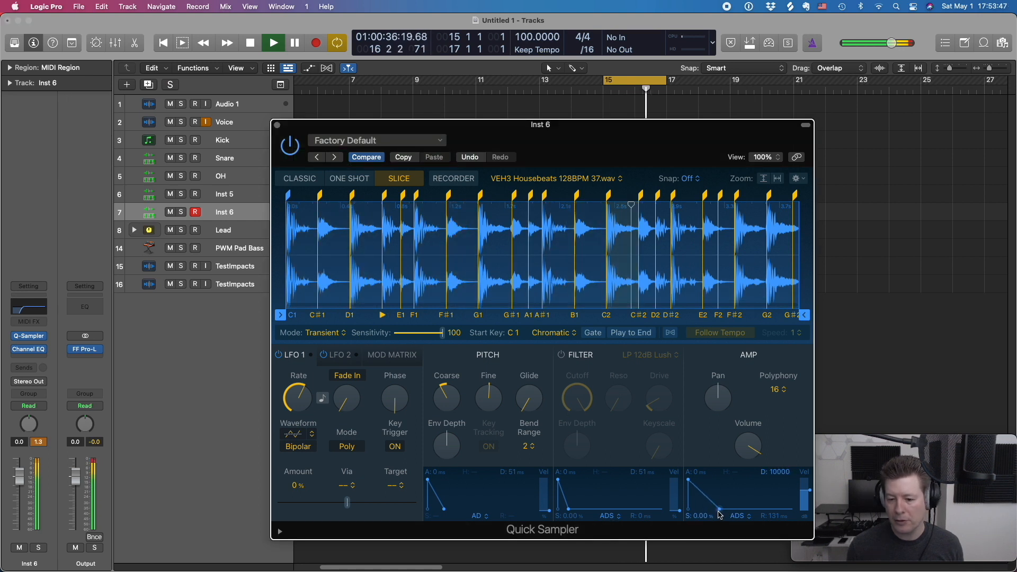
mouse_move(720, 511)
mouse_down()
mouse_move(703, 512)
mouse_move(711, 514)
mouse_up()
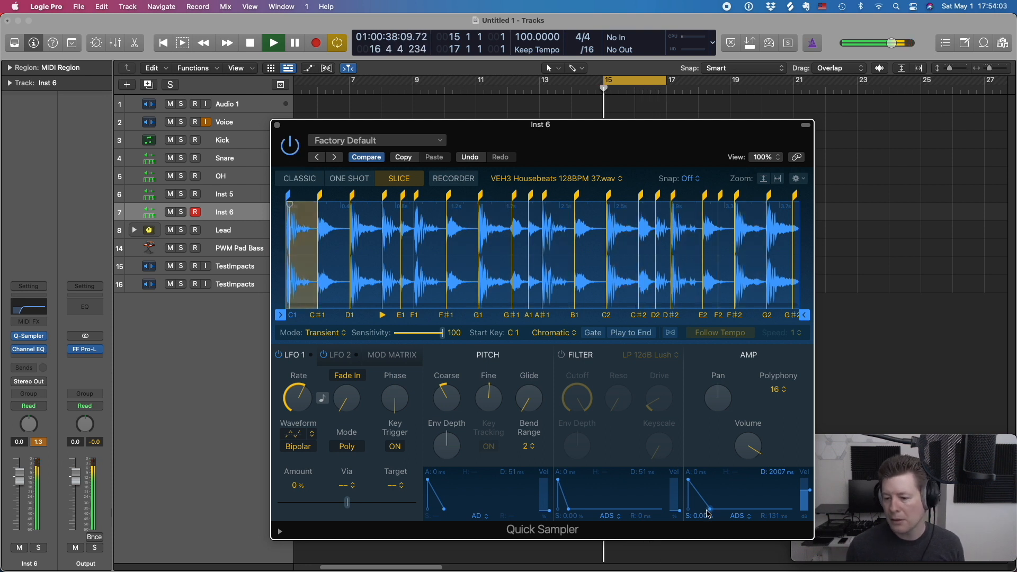
Stop playback, close Quick Sampler and move Inst 6's MIDI region two beats earlier than bar 15.
key(space)
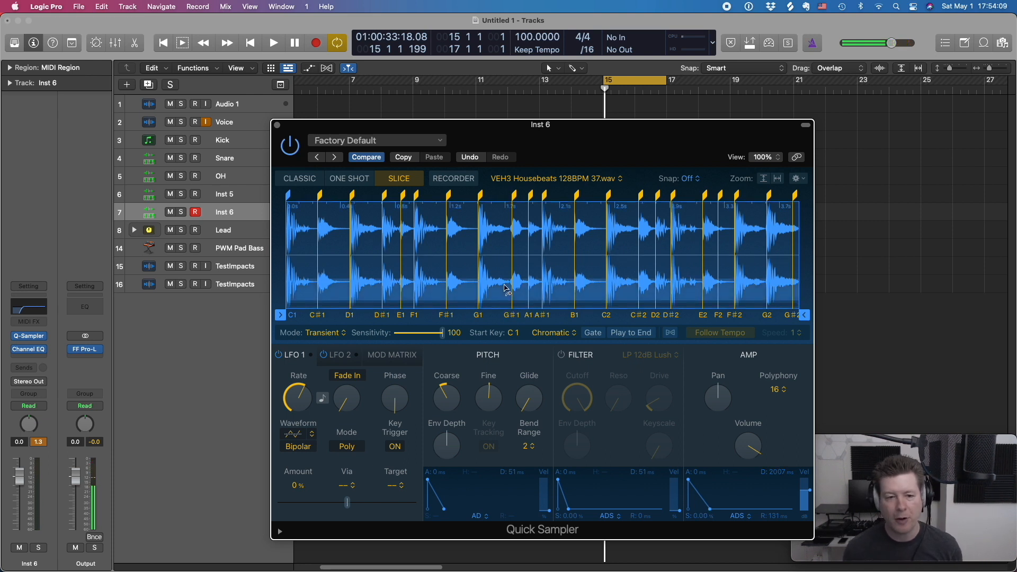
click(277, 126)
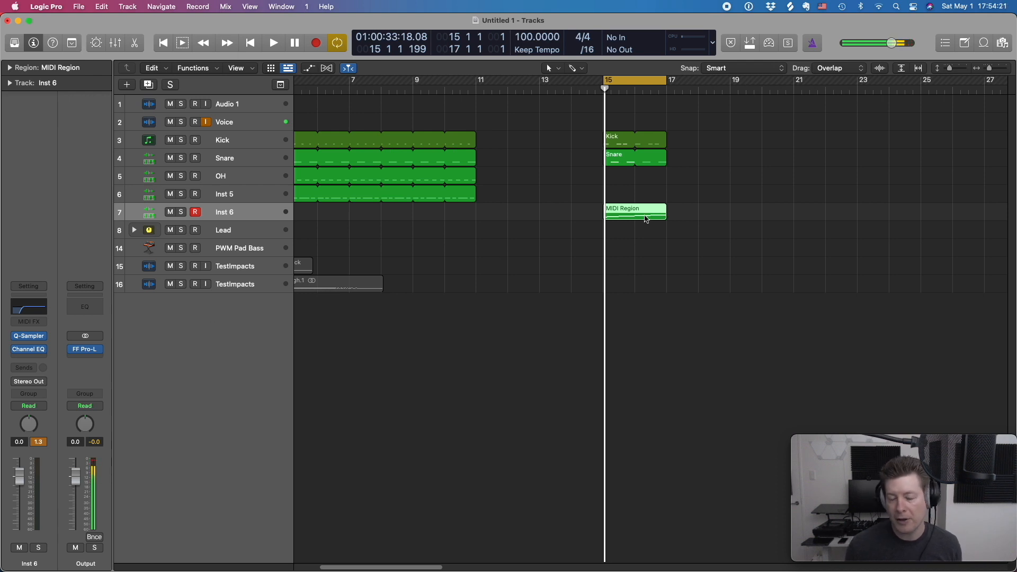
drag(645, 215, 628, 215)
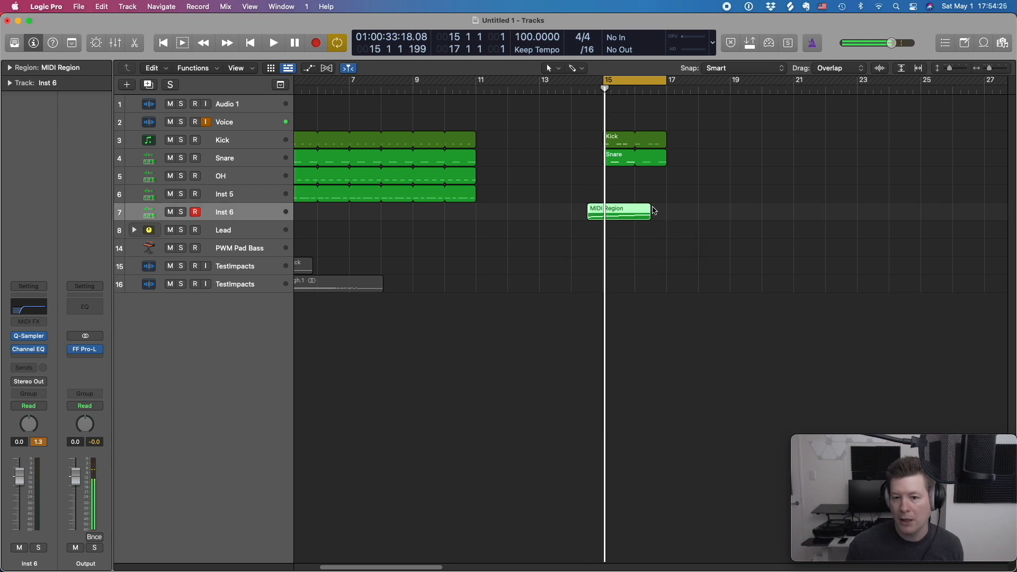
Loop Inst 6's MIDI region up to bar 17 and play back the shifted pattern.
click(656, 210)
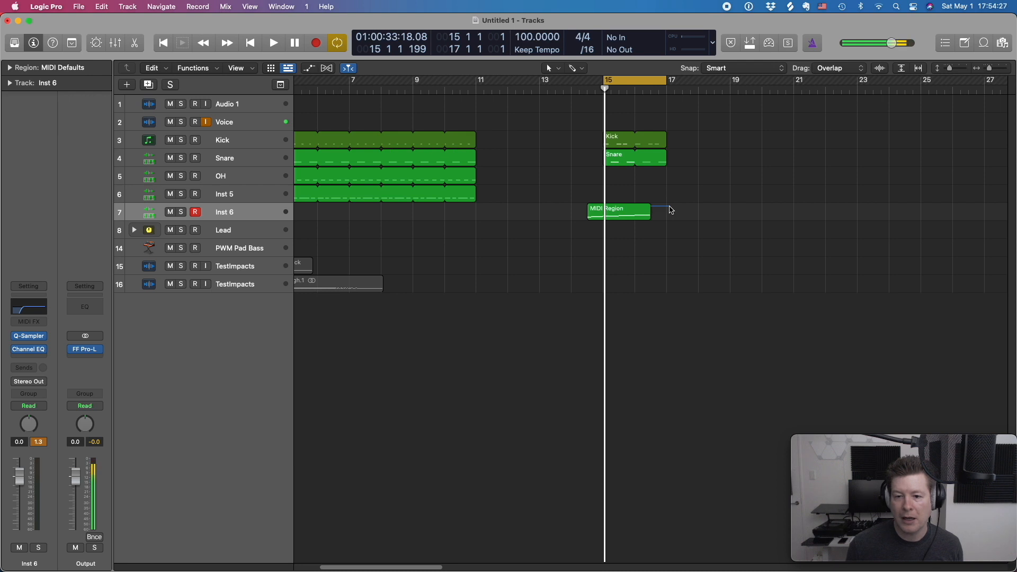
drag(651, 208, 699, 221)
key(space)
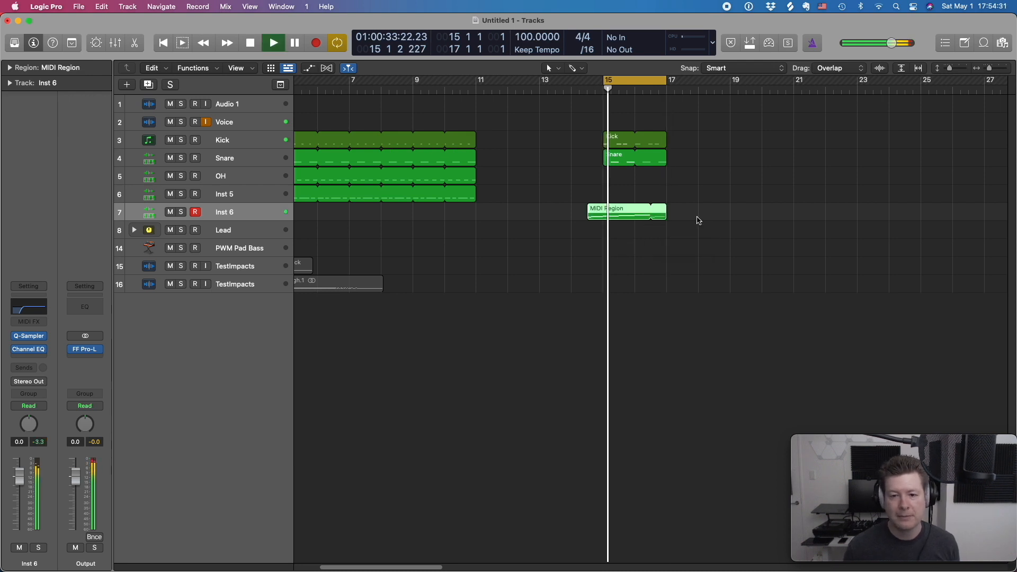
key(space)
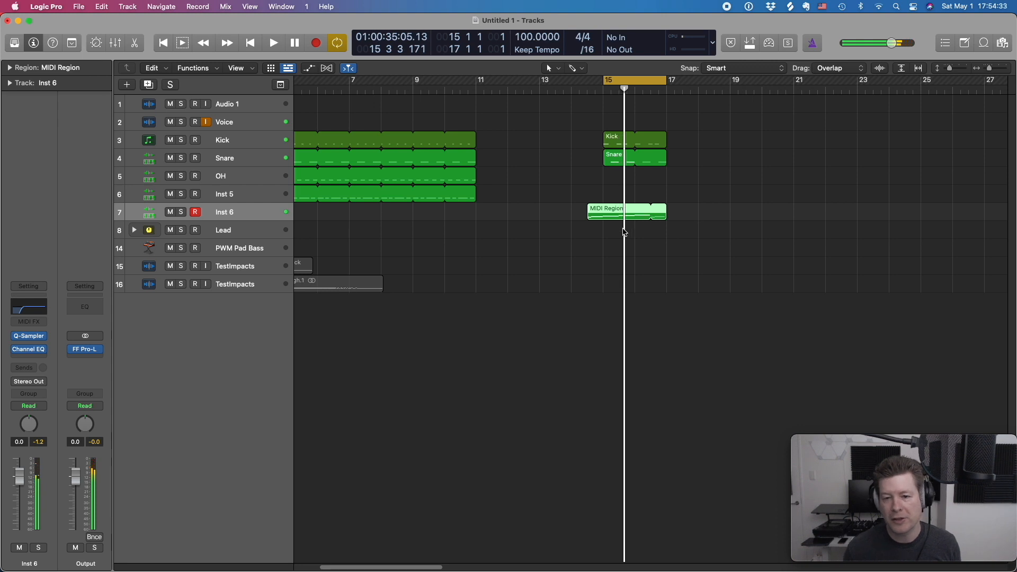
Move Inst 6's looped MIDI region one beat later and audition it against the kick and snare.
drag(611, 212, 618, 212)
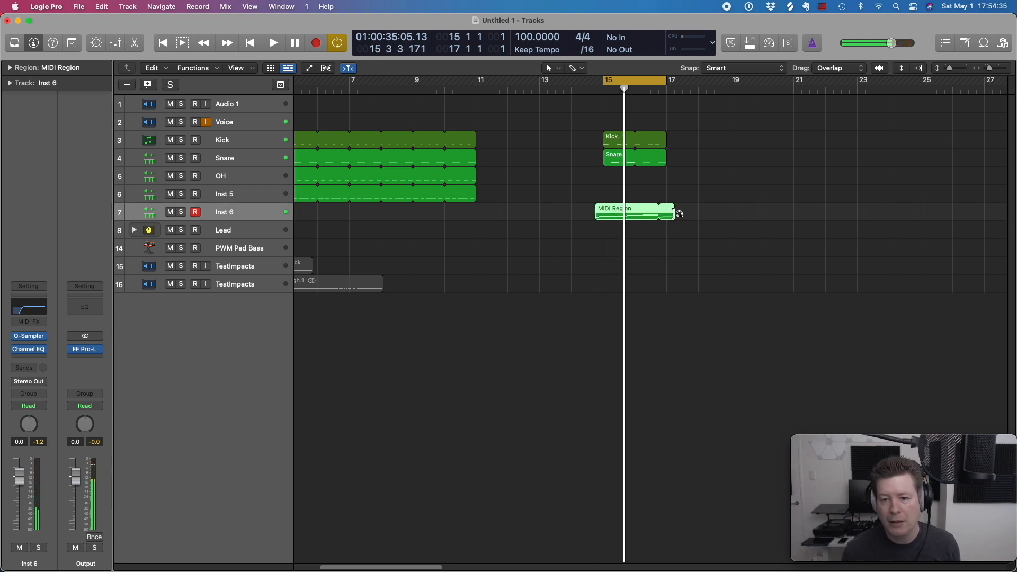
key(space)
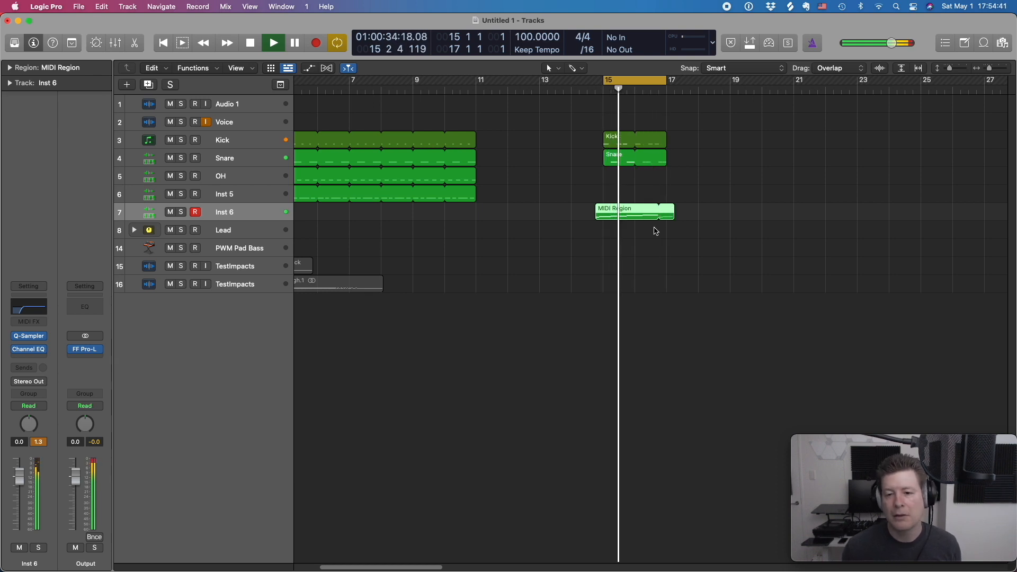
key(space)
Open Inst 6's region in the Piano Roll and lower the note at bar 15 to C1.
key(p)
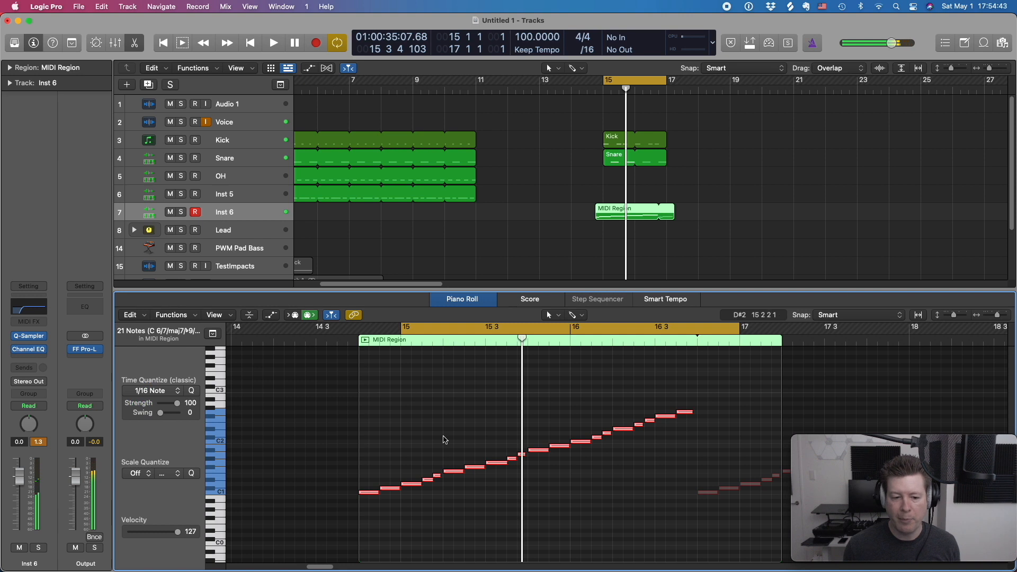
key(space)
key(space)
click(407, 466)
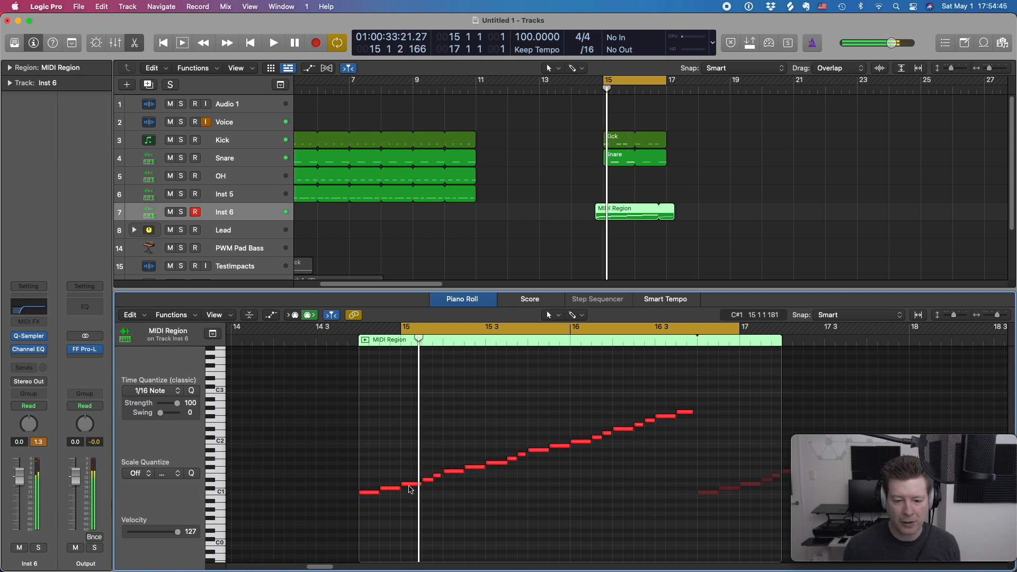
drag(411, 490, 410, 494)
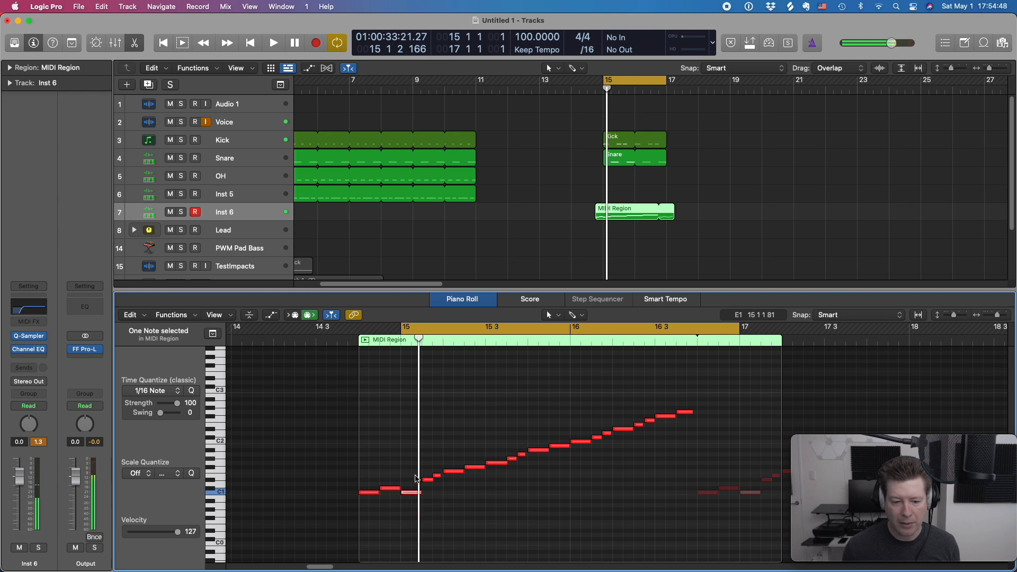
Audition slice notes and lower those at 15 3, 16 1 and 16 3 to C#1, undoing the change at 16 2.
click(492, 464)
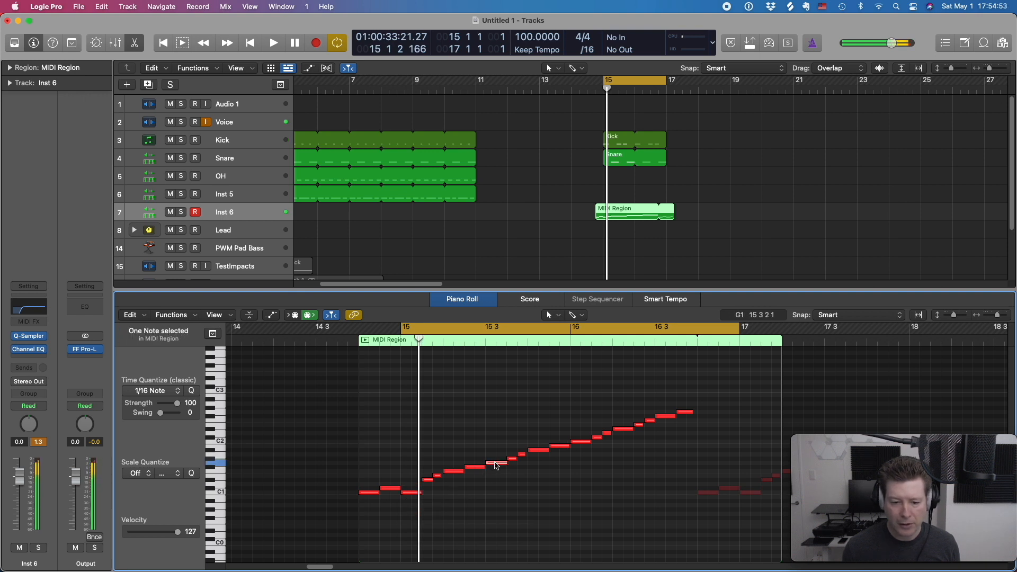
click(411, 494)
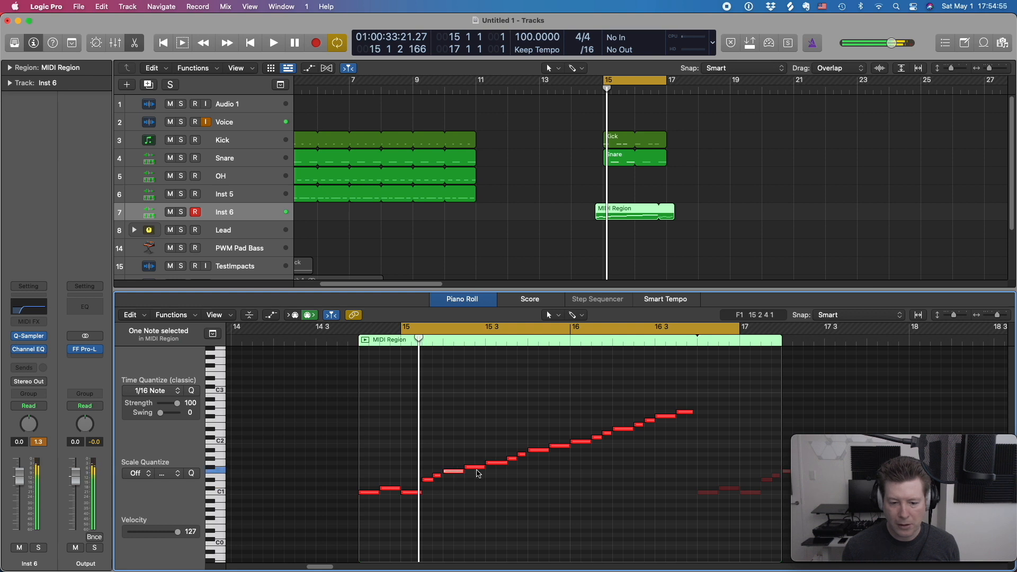
click(501, 463)
drag(502, 469, 501, 494)
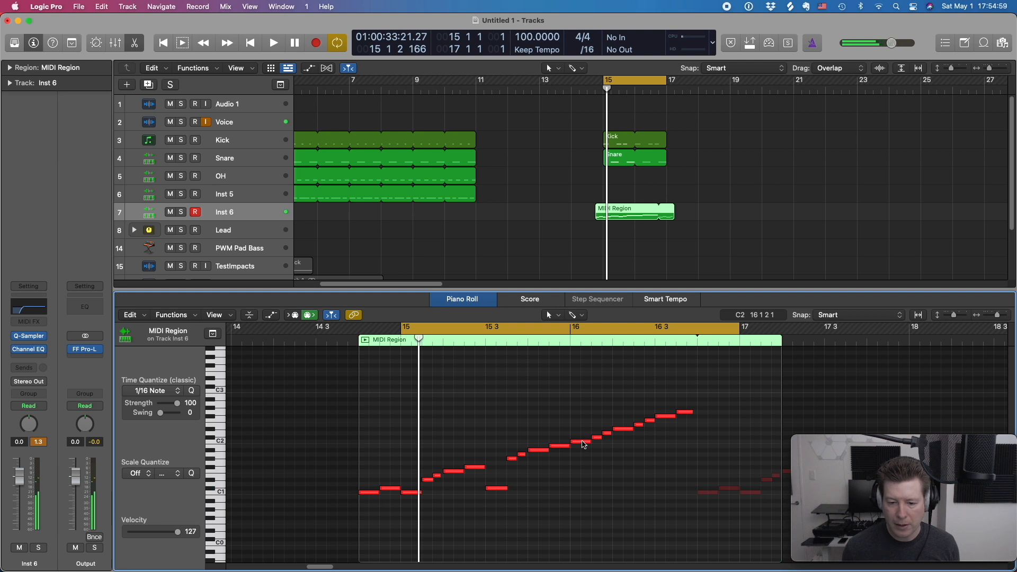
drag(583, 444, 583, 491)
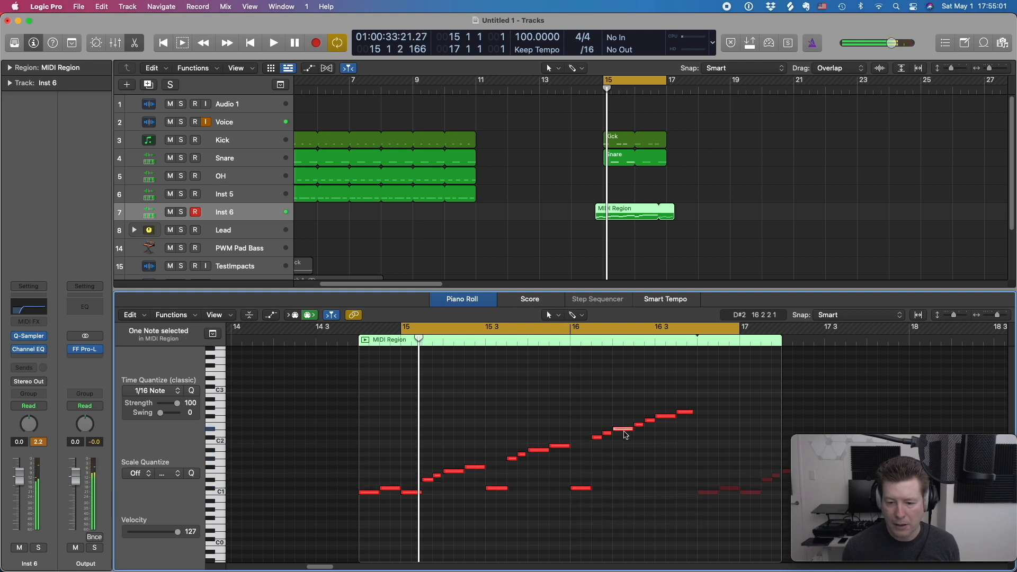
drag(626, 434, 626, 488)
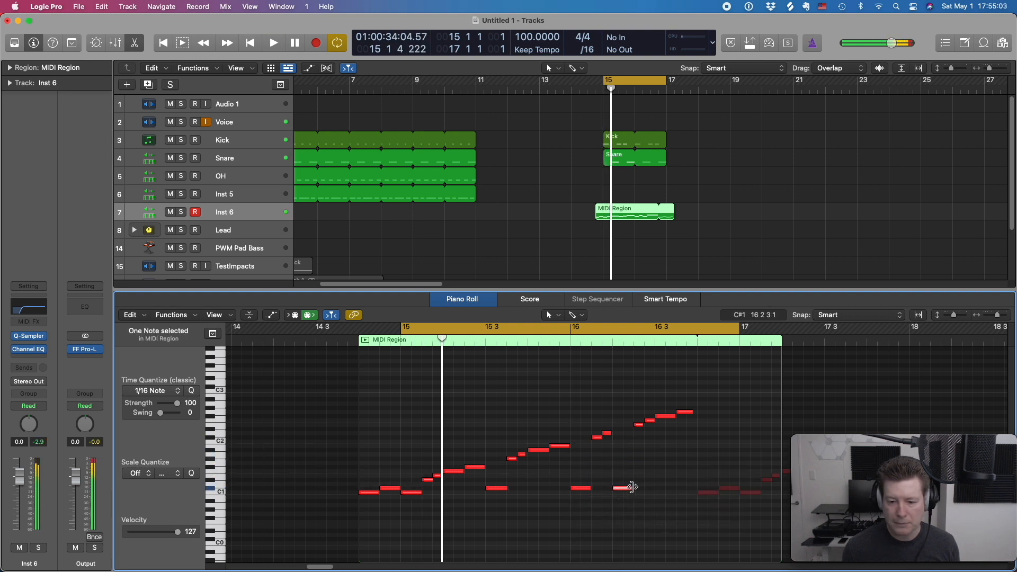
key(super+z)
drag(666, 417, 670, 490)
Play back the edited pattern, lower the three C#1 notes at 15 3, 16 1 and 16 3 to C1, and listen again.
key(space)
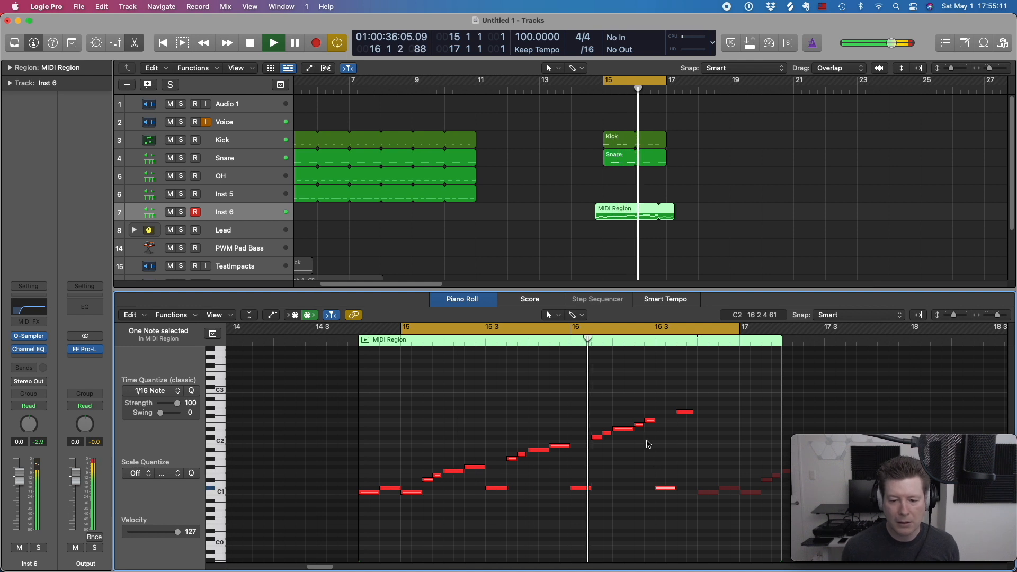
key(space)
key(space)
key(space)
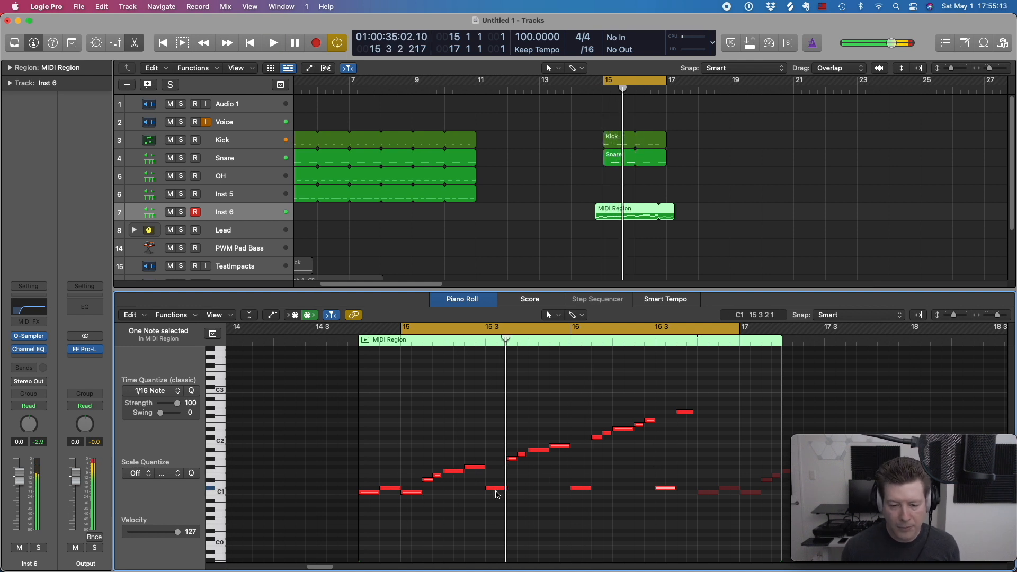
drag(496, 489, 497, 493)
drag(580, 488, 580, 493)
drag(666, 489, 667, 494)
key(space)
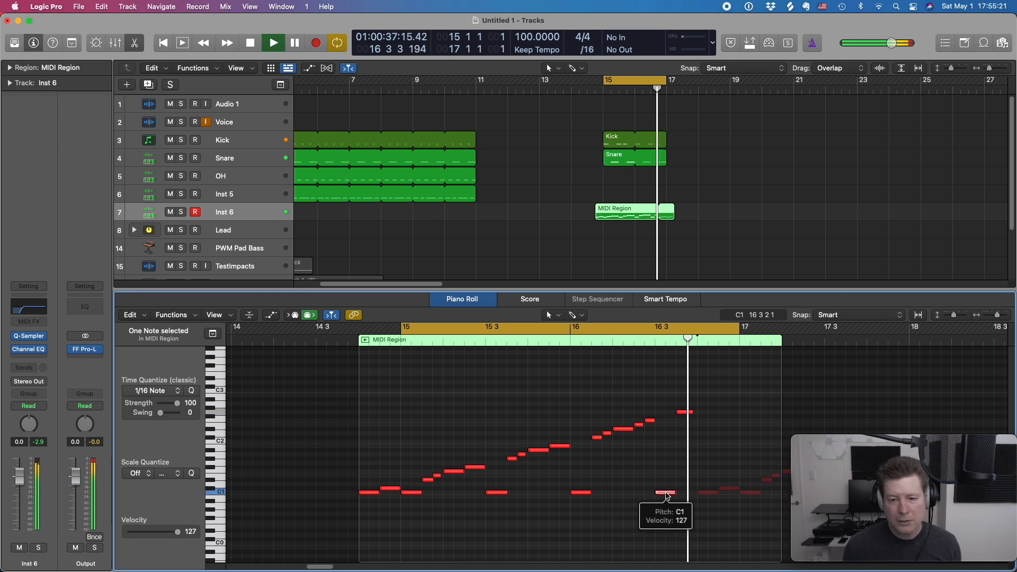
key(space)
Undo the pitch changes to the notes at 15 3, 16 1 and 16 3, and close the Piano Roll.
key(super+z)
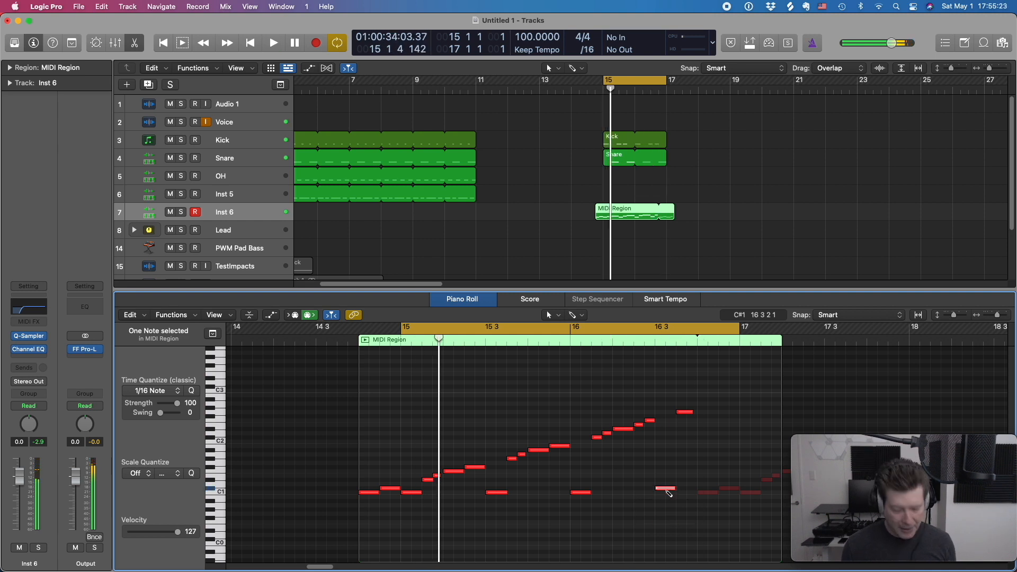
key(super+z)
key(super+z)
key(super+z)
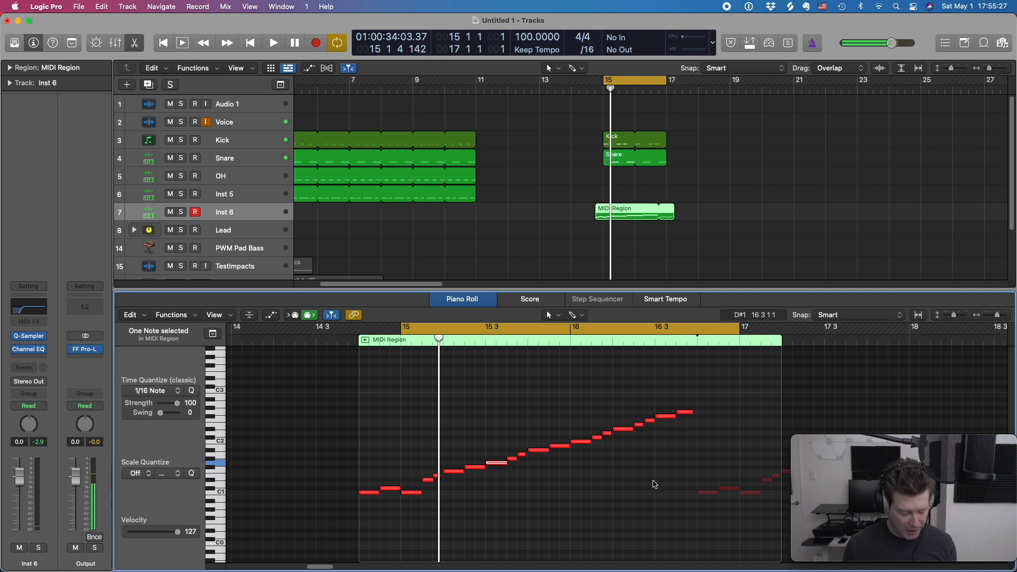
key(e)
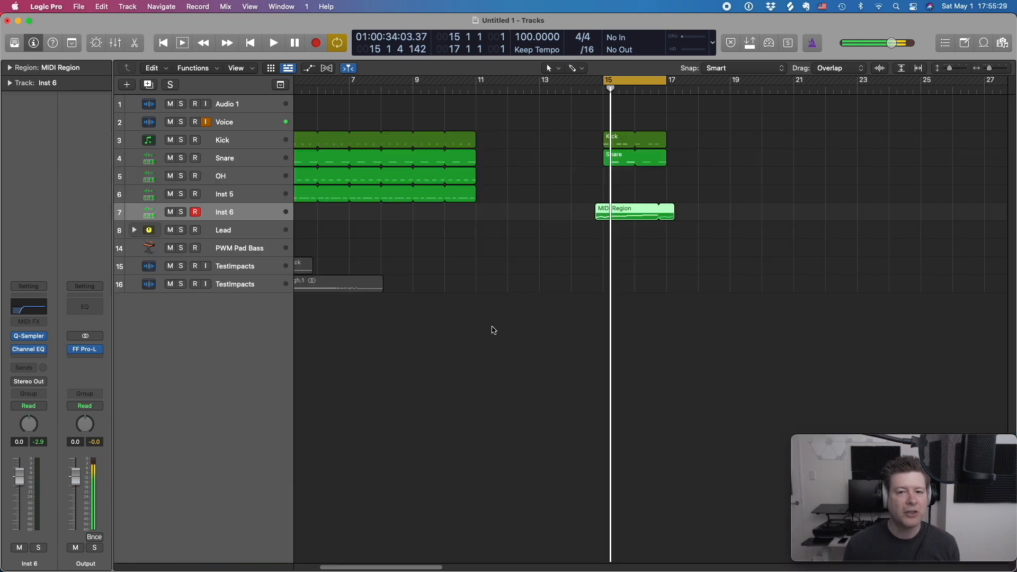